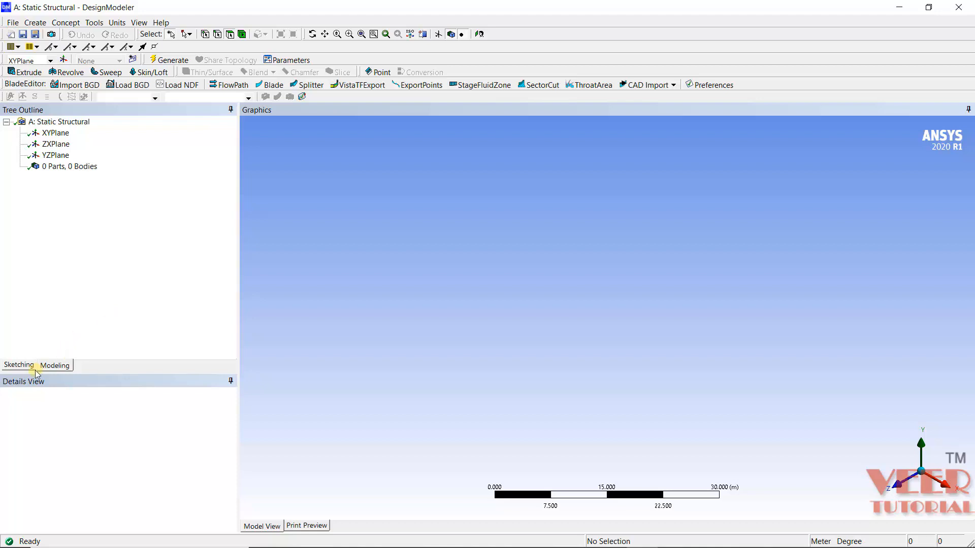
Turn on the 2D grid display and grid snapping for sketching, and open the major grid spacing setting.
{"action": "left_click", "coordinate": [27, 368]}
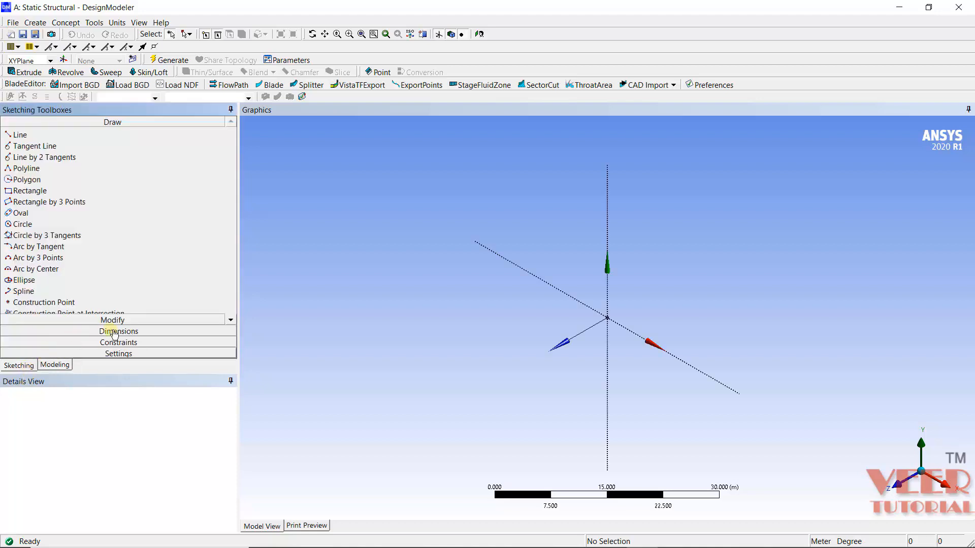
{"action": "left_click", "coordinate": [142, 355]}
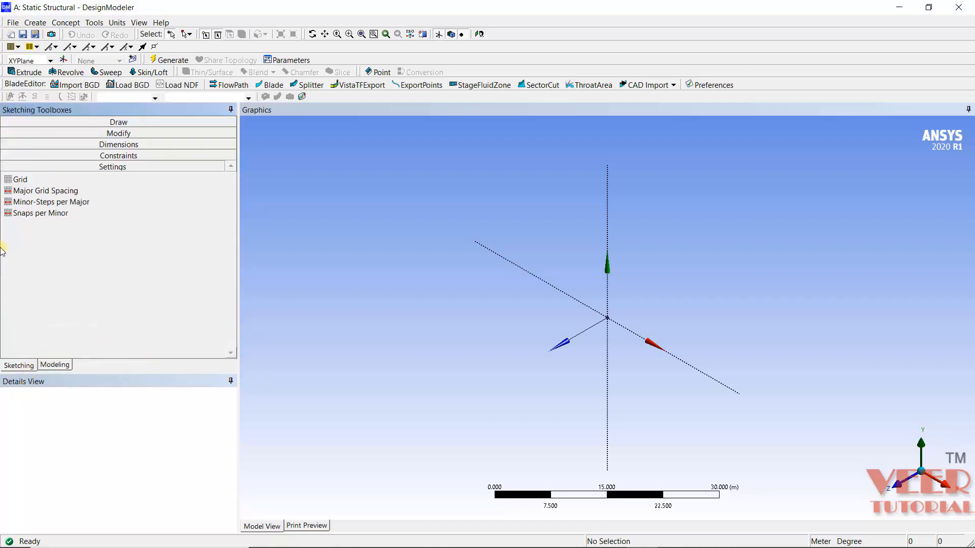
{"action": "left_click", "coordinate": [21, 179]}
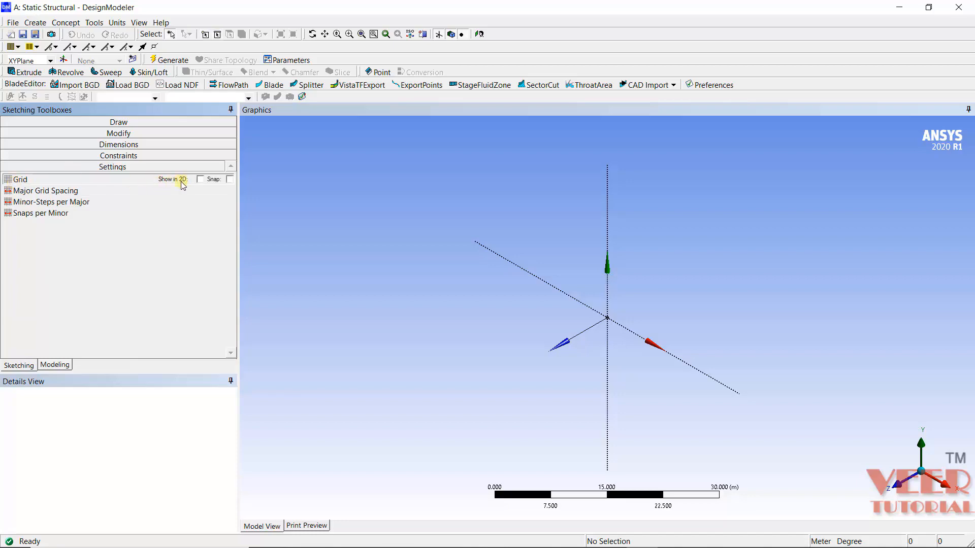
{"action": "left_click", "coordinate": [201, 179]}
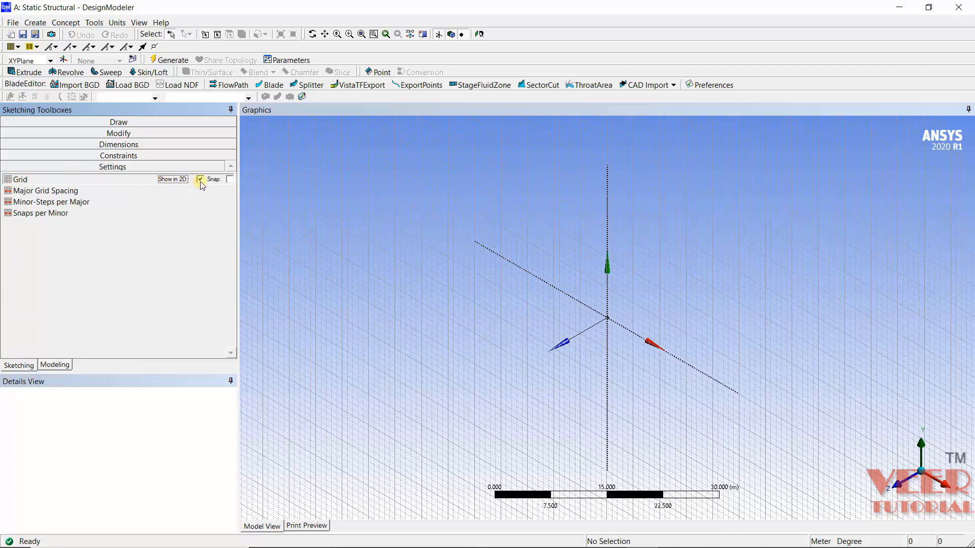
{"action": "left_click", "coordinate": [229, 179]}
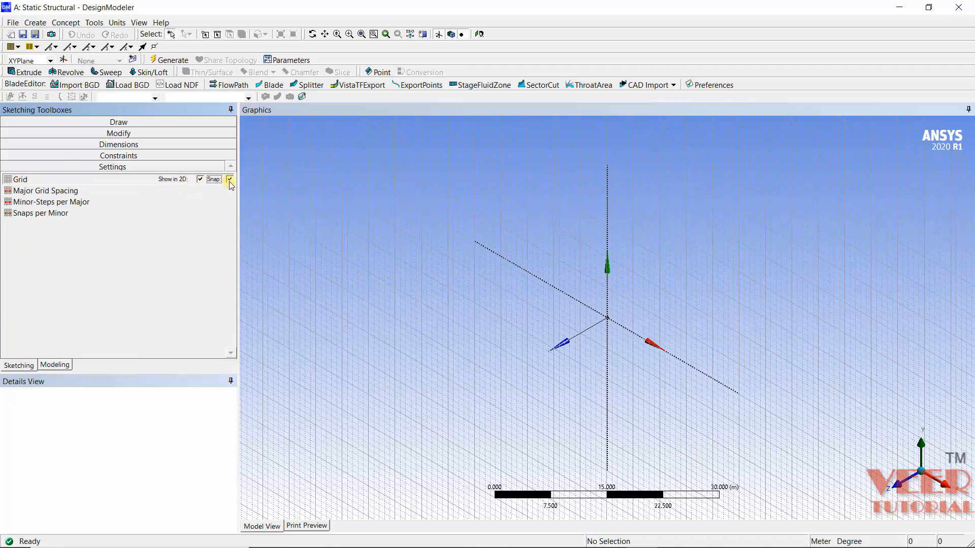
{"action": "left_click", "coordinate": [65, 193]}
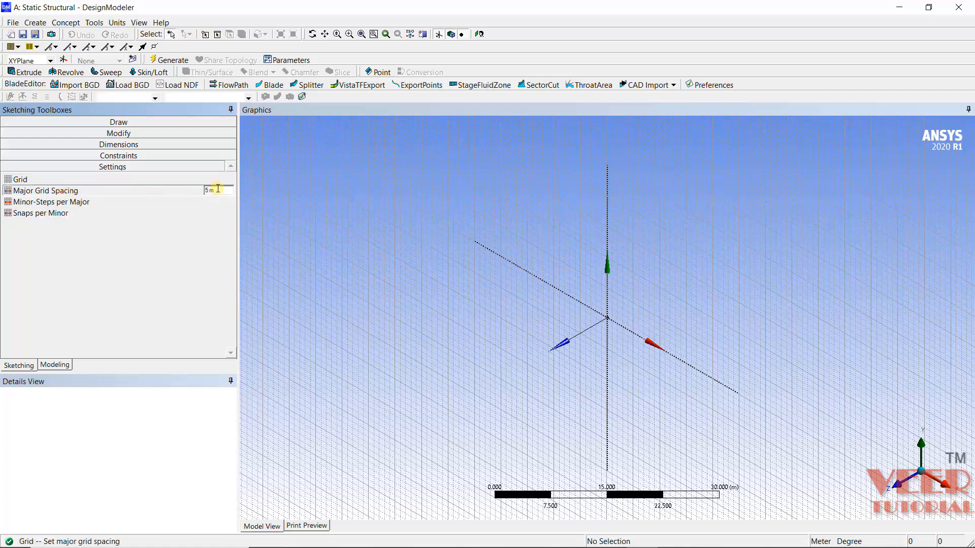
Make XYPlane the active sketching plane and view it face-on, ready for sketching.
{"action": "left_click", "coordinate": [26, 61]}
{"action": "left_click", "coordinate": [28, 74]}
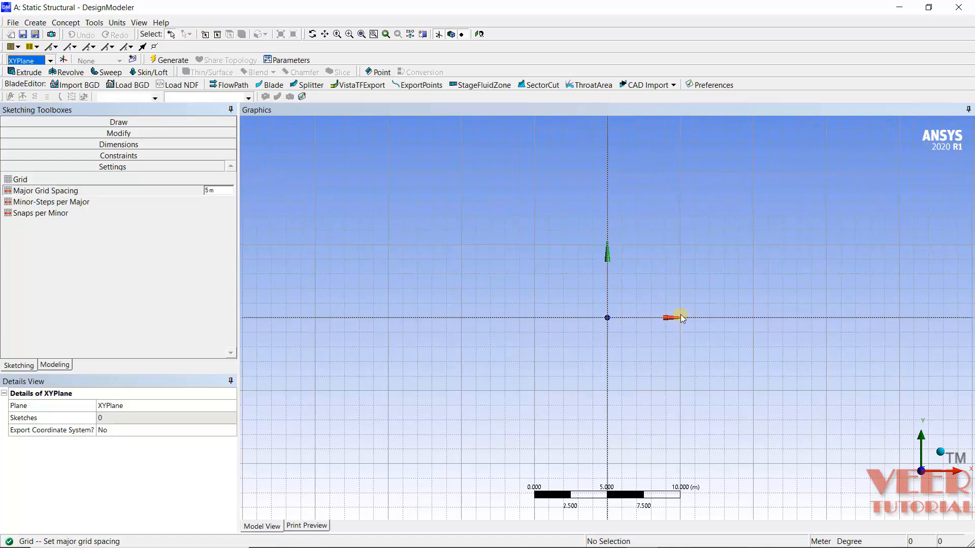
{"action": "scroll", "coordinate": [682, 317], "scroll_direction": "up", "scroll_amount": 2}
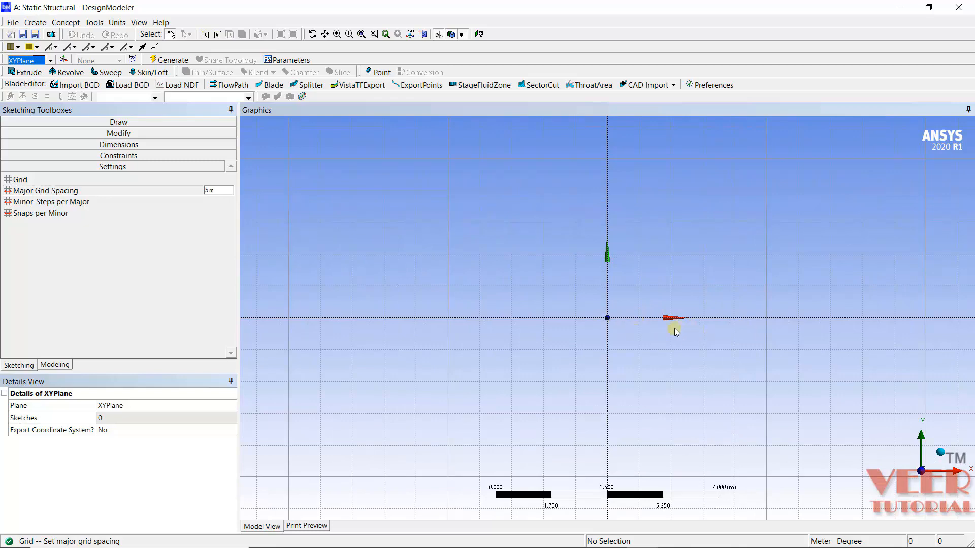
{"action": "scroll", "coordinate": [564, 377], "scroll_direction": "down", "scroll_amount": 2}
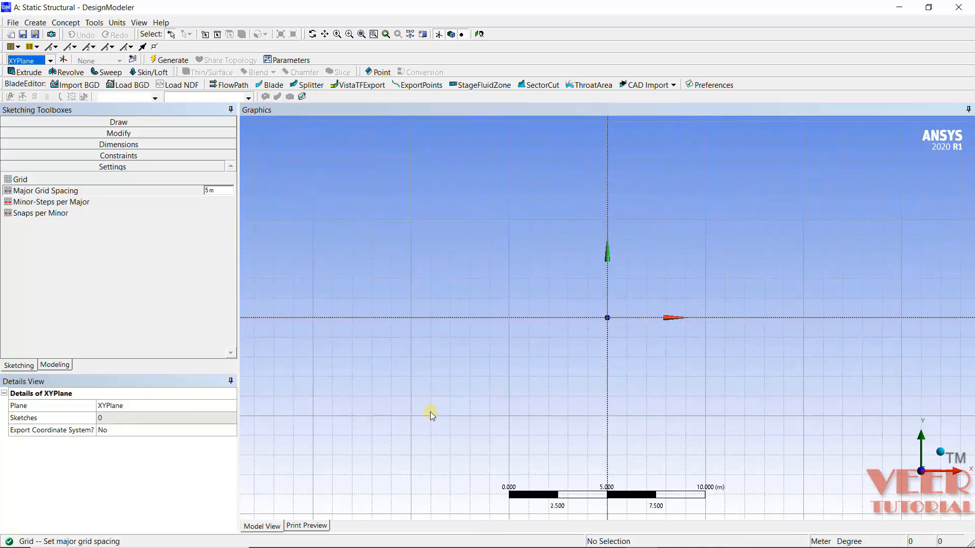
{"action": "left_click", "coordinate": [29, 368]}
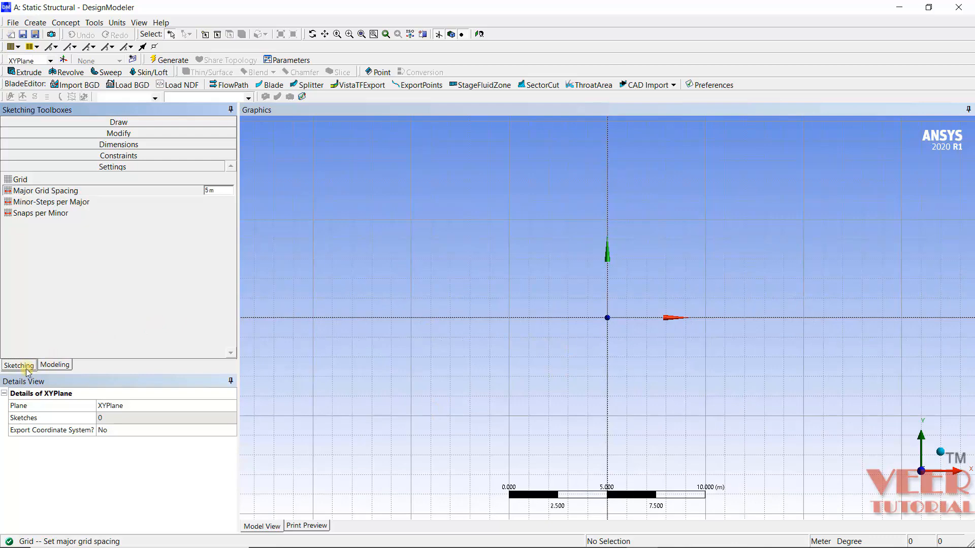
Switch to the PowerPoint problem slide and mark the two 6 m bays, the two column heights and the 6 m depth on the frame figure.
{"action": "key", "text": "alt+Tab"}
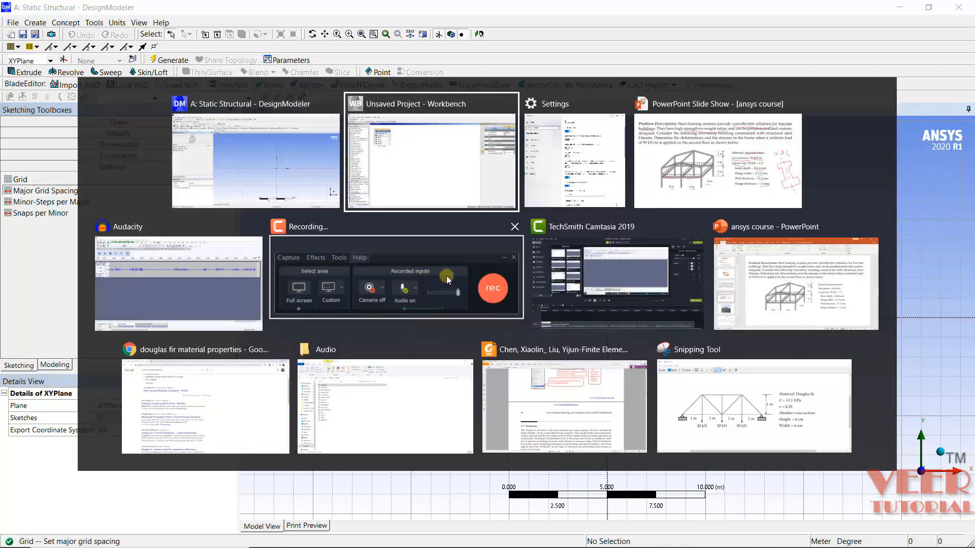
{"action": "left_click", "coordinate": [730, 162]}
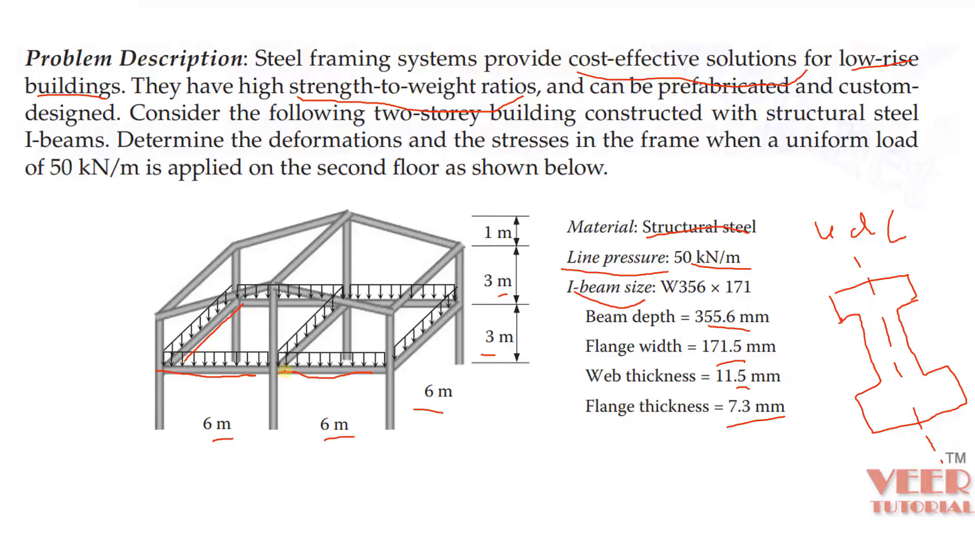
{"action": "mouse_move", "coordinate": [339, 409]}
{"action": "left_mouse_down"}
{"action": "mouse_move", "coordinate": [342, 457]}
{"action": "mouse_move", "coordinate": [353, 409]}
{"action": "left_mouse_up"}
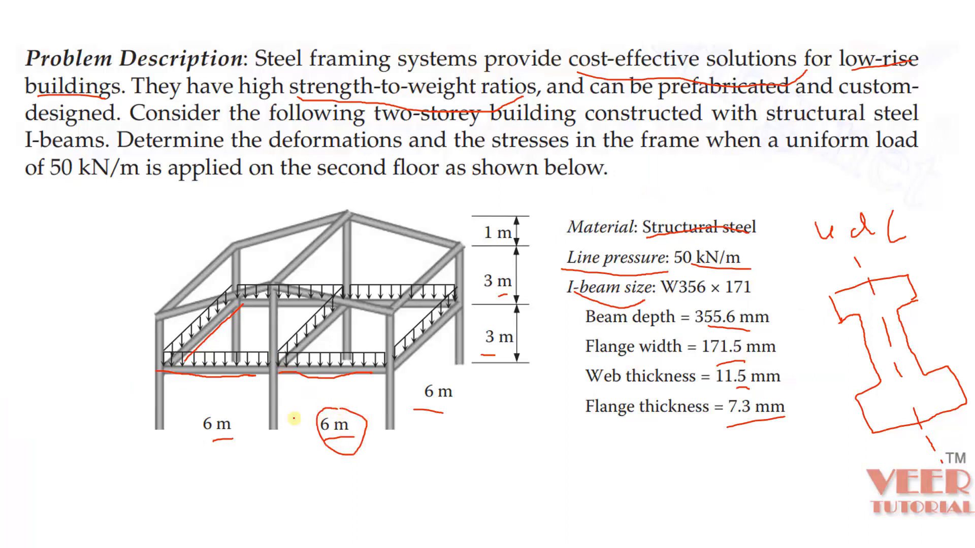
{"action": "mouse_move", "coordinate": [216, 401]}
{"action": "left_mouse_down"}
{"action": "mouse_move", "coordinate": [196, 435]}
{"action": "mouse_move", "coordinate": [235, 419]}
{"action": "left_mouse_up"}
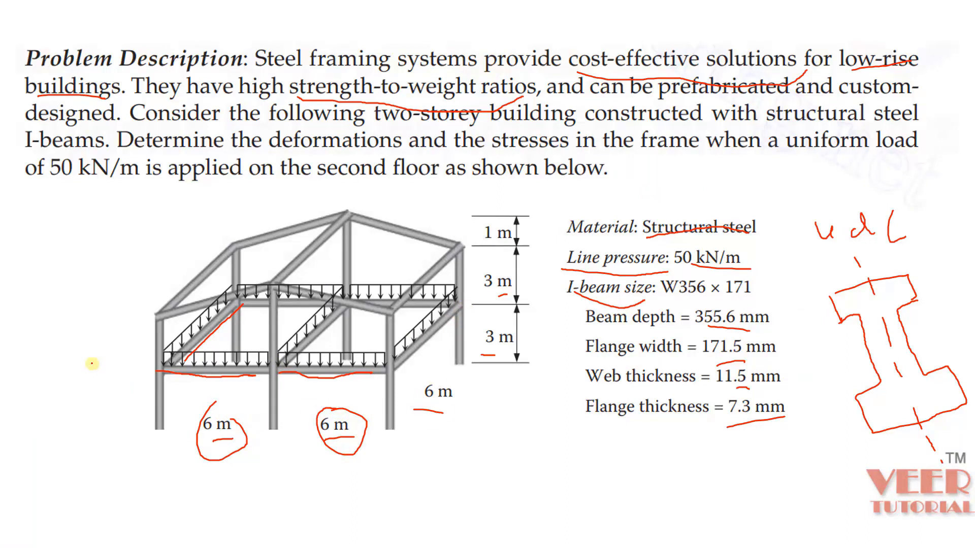
{"action": "left_click_drag", "start_coordinate": [140, 378], "coordinate": [146, 432]}
{"action": "left_click_drag", "start_coordinate": [140, 321], "coordinate": [146, 364]}
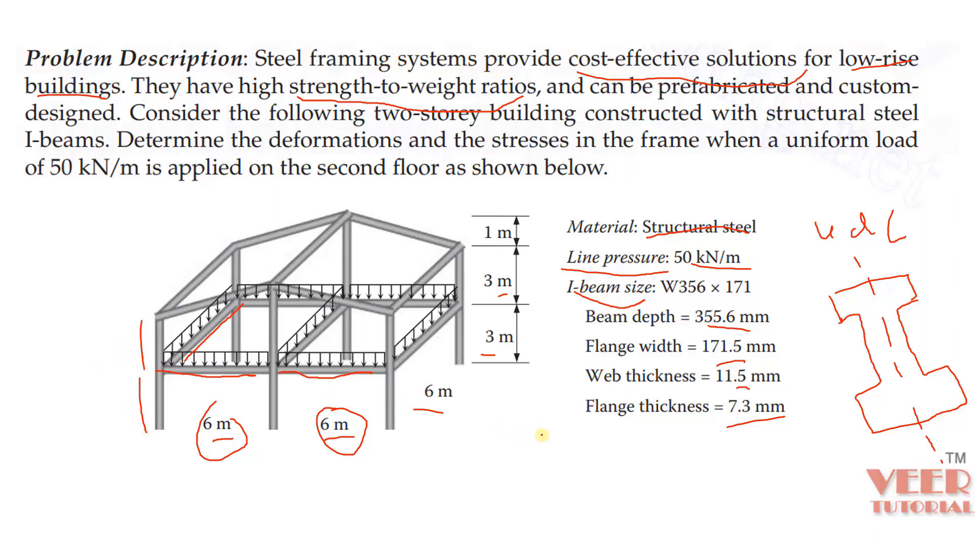
{"action": "mouse_move", "coordinate": [513, 378]}
{"action": "left_mouse_down"}
{"action": "mouse_move", "coordinate": [476, 420]}
{"action": "mouse_move", "coordinate": [443, 438]}
{"action": "mouse_move", "coordinate": [449, 452]}
{"action": "mouse_move", "coordinate": [465, 452]}
{"action": "left_mouse_up"}
{"action": "left_click_drag", "start_coordinate": [508, 380], "coordinate": [522, 390]}
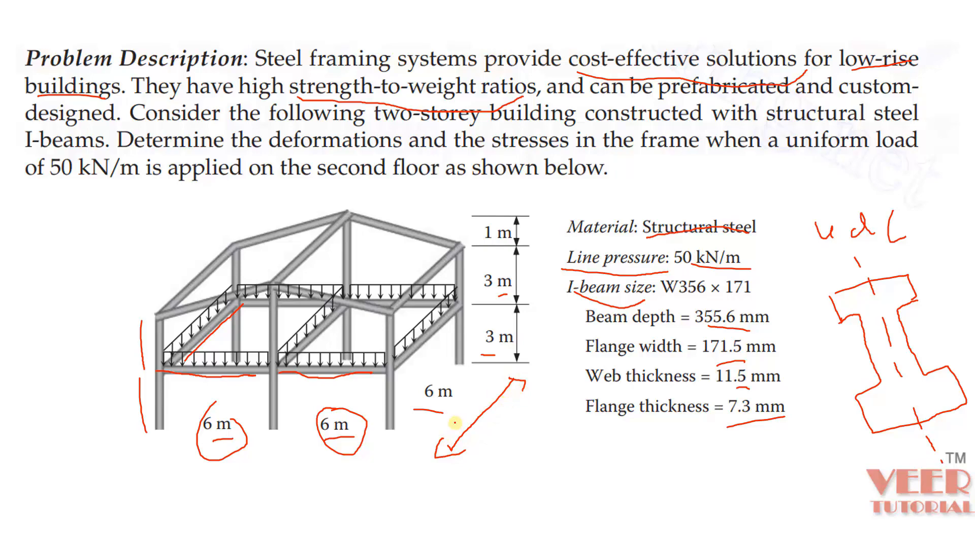
{"action": "left_click_drag", "start_coordinate": [452, 423], "coordinate": [470, 414]}
Switch back to DesignModeler and draw two 6 m lines along the X axis, one from the origin in each direction.
{"action": "key", "text": "alt+Tab"}
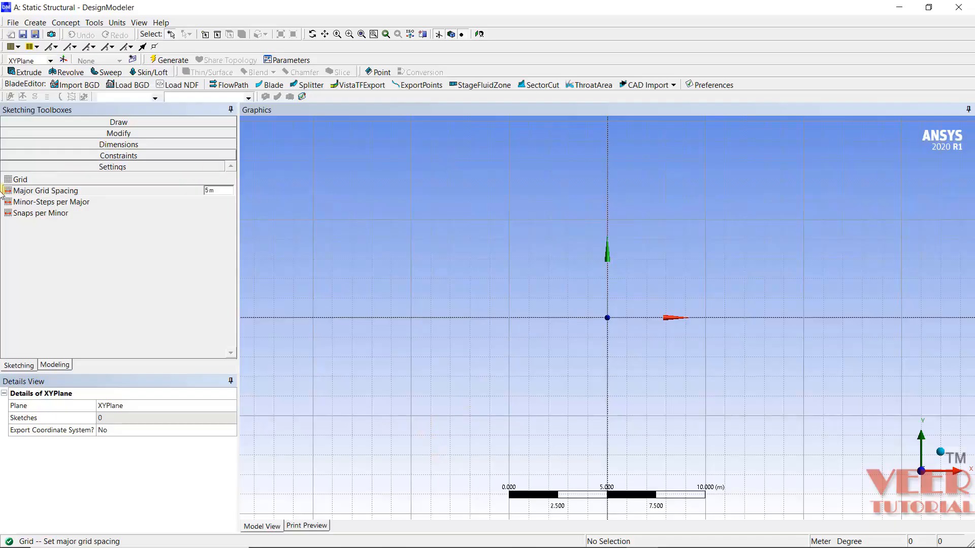
{"action": "left_click", "coordinate": [116, 121]}
{"action": "left_click", "coordinate": [15, 136]}
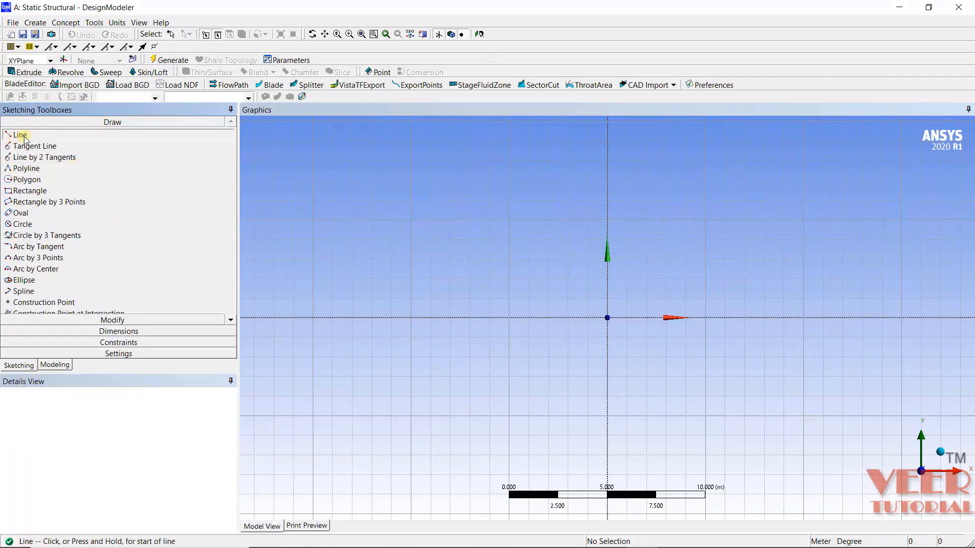
{"action": "left_click", "coordinate": [608, 319]}
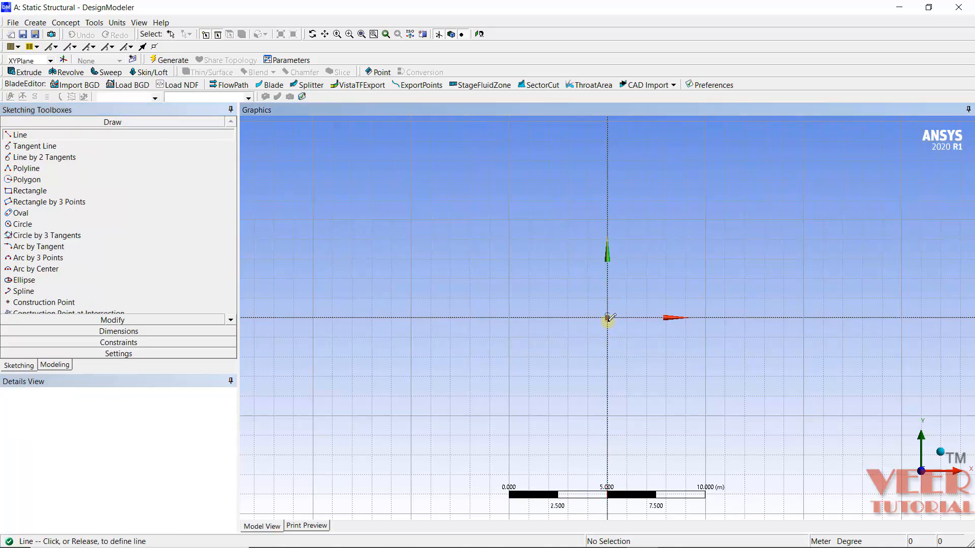
{"action": "left_click", "coordinate": [490, 318]}
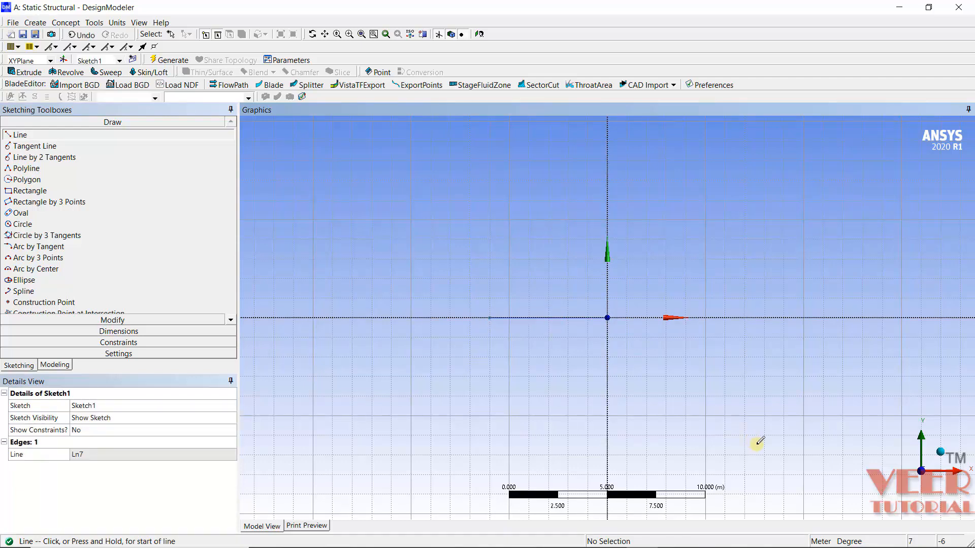
{"action": "left_click", "coordinate": [607, 317]}
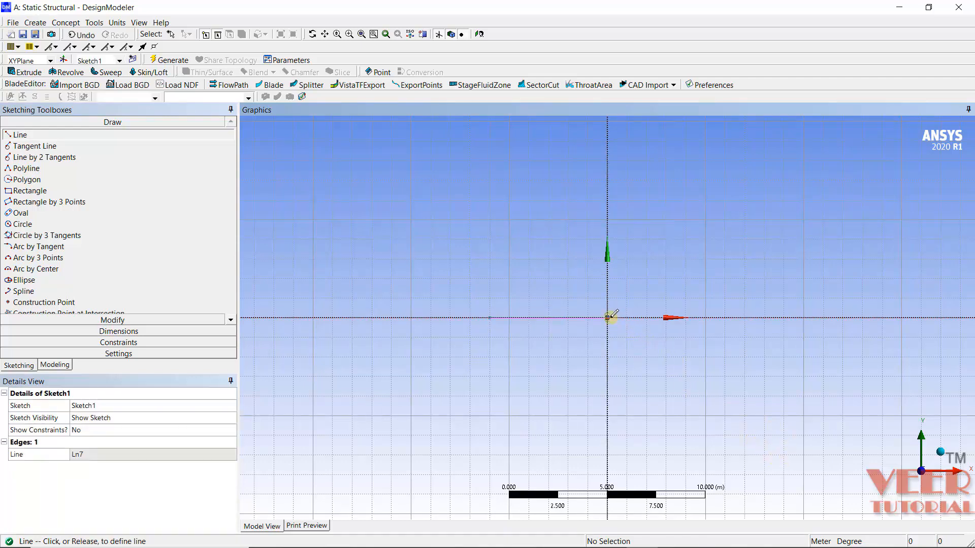
{"action": "left_click", "coordinate": [727, 317]}
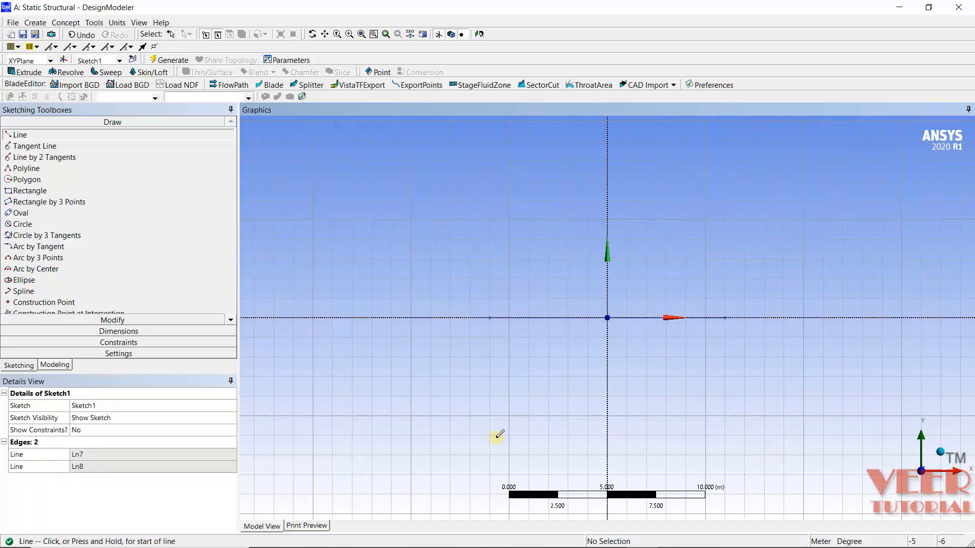
Draw three vertical 3 m lines downward from the two outer ends and the midpoint of the horizontal beam line.
{"action": "left_click", "coordinate": [490, 319]}
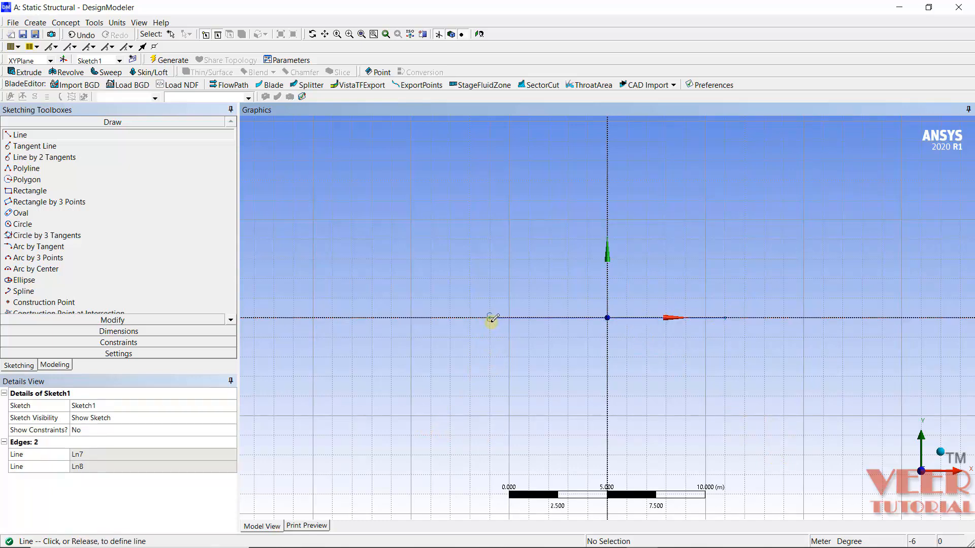
{"action": "left_click", "coordinate": [490, 376]}
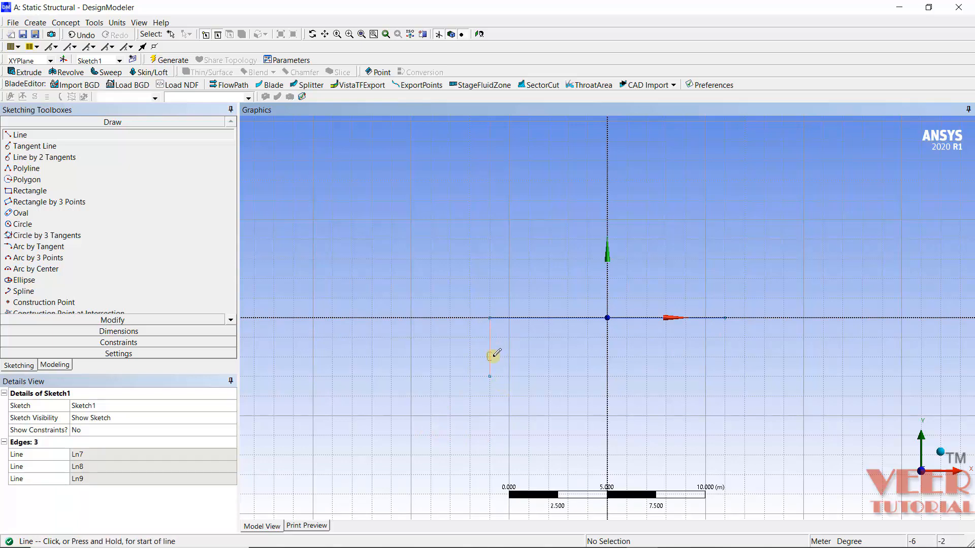
{"action": "left_click", "coordinate": [607, 318]}
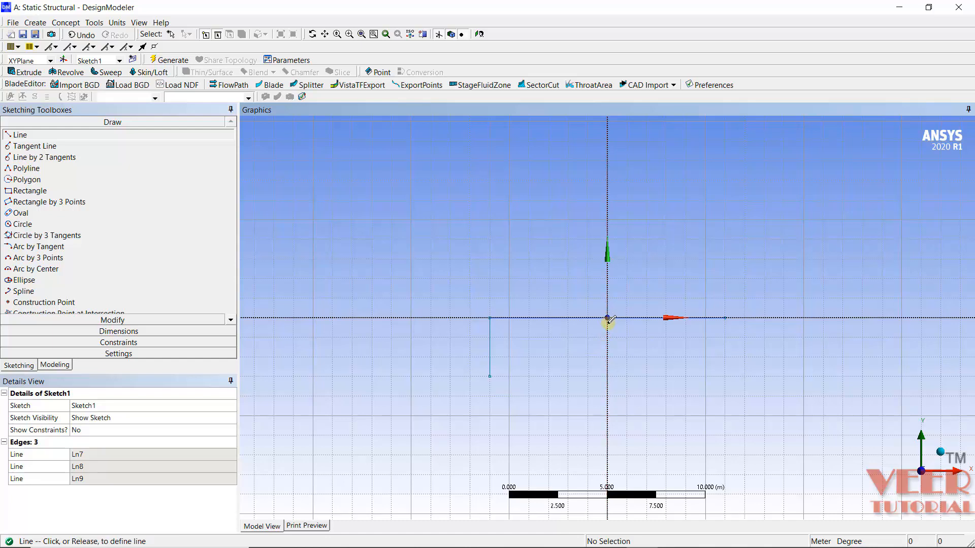
{"action": "left_click", "coordinate": [609, 376]}
{"action": "left_click", "coordinate": [725, 318]}
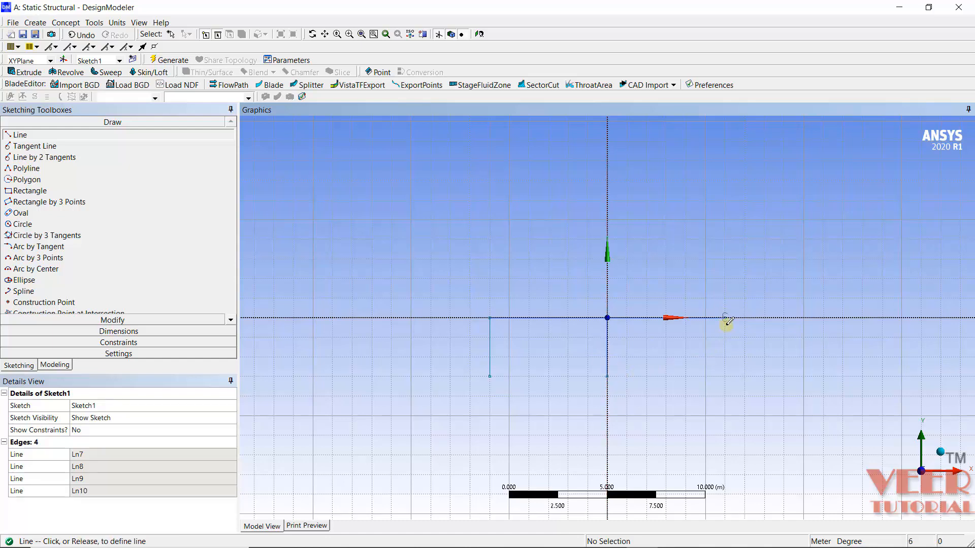
{"action": "left_click", "coordinate": [726, 377]}
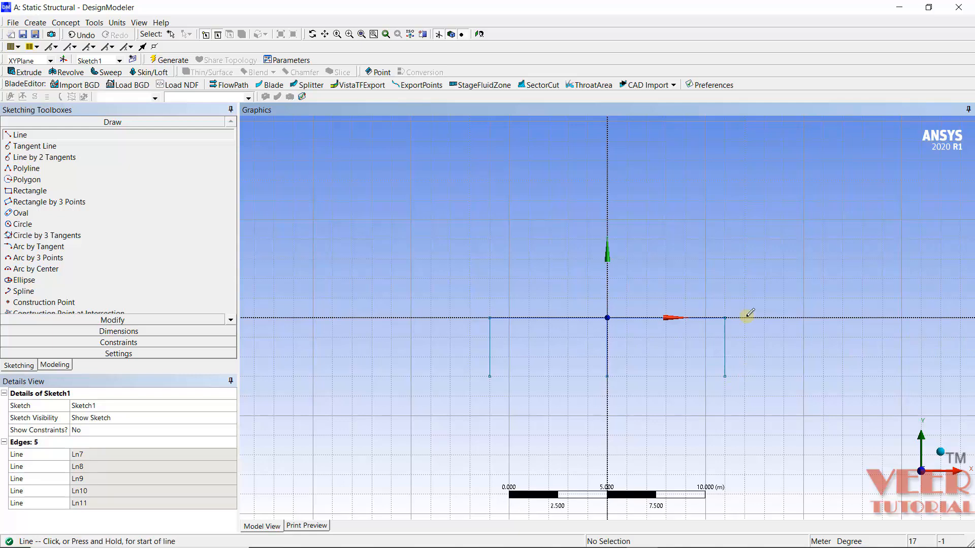
Draw the upper columns above the beam line: 3 m high at both outer ends and 4 m high at the origin.
{"action": "left_click", "coordinate": [489, 318]}
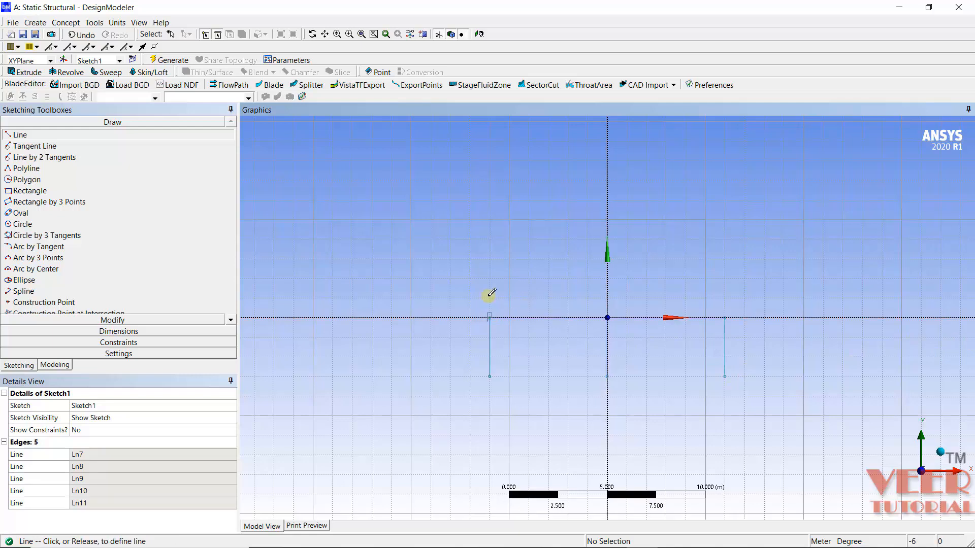
{"action": "left_click", "coordinate": [491, 259]}
{"action": "left_click", "coordinate": [724, 318]}
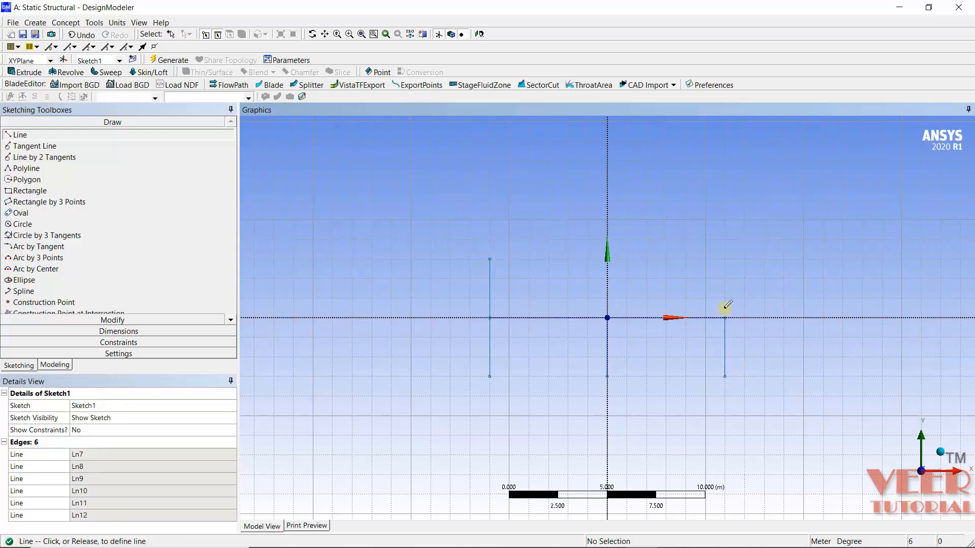
{"action": "left_click", "coordinate": [725, 259]}
{"action": "left_click", "coordinate": [607, 317]}
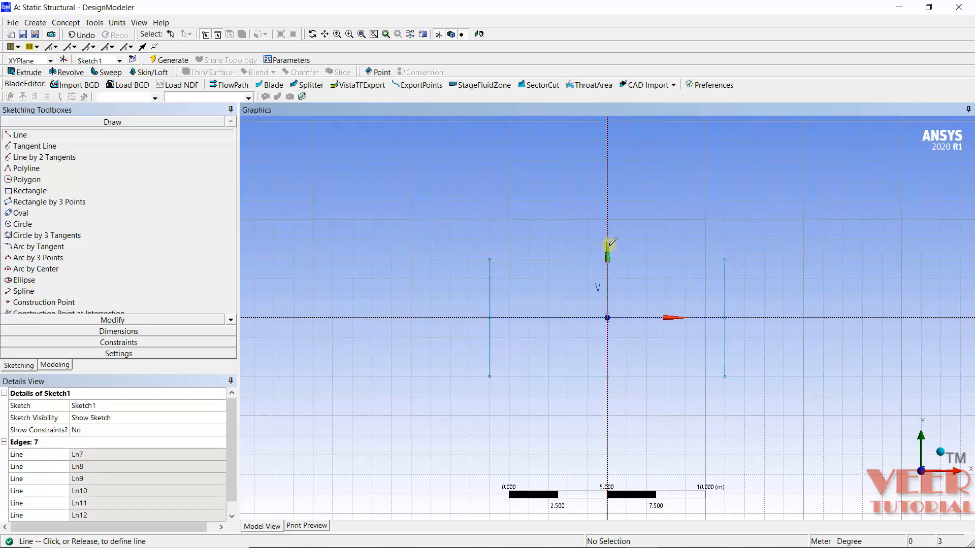
{"action": "left_click", "coordinate": [607, 238]}
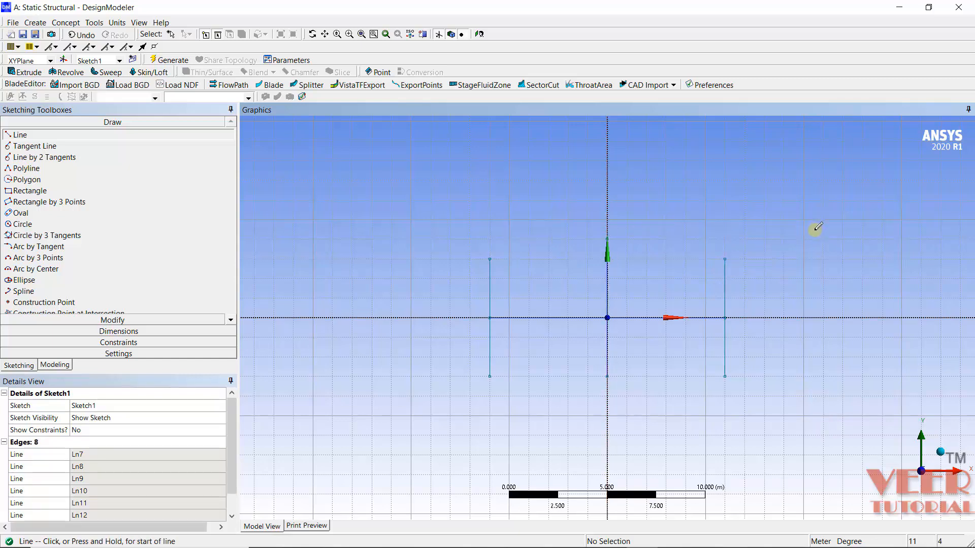
Draw two sloping roof lines connecting the tops of the outer columns to the top of the central column.
{"action": "left_click", "coordinate": [490, 259]}
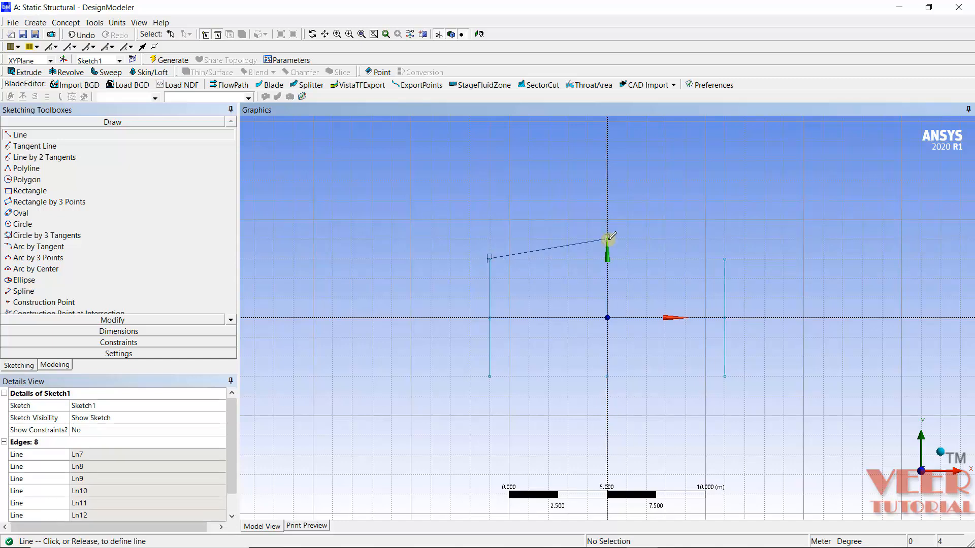
{"action": "left_click", "coordinate": [608, 238]}
{"action": "left_click", "coordinate": [724, 259]}
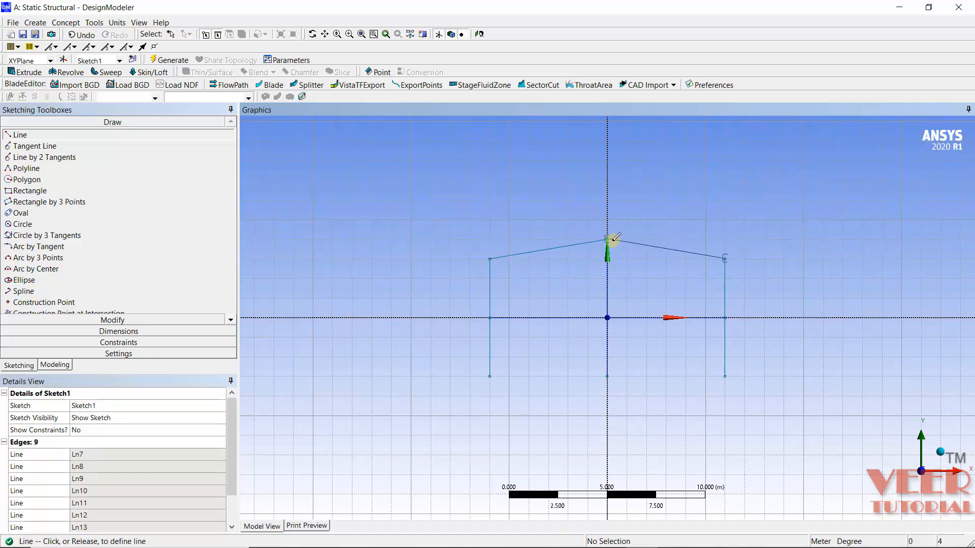
{"action": "left_click", "coordinate": [613, 239]}
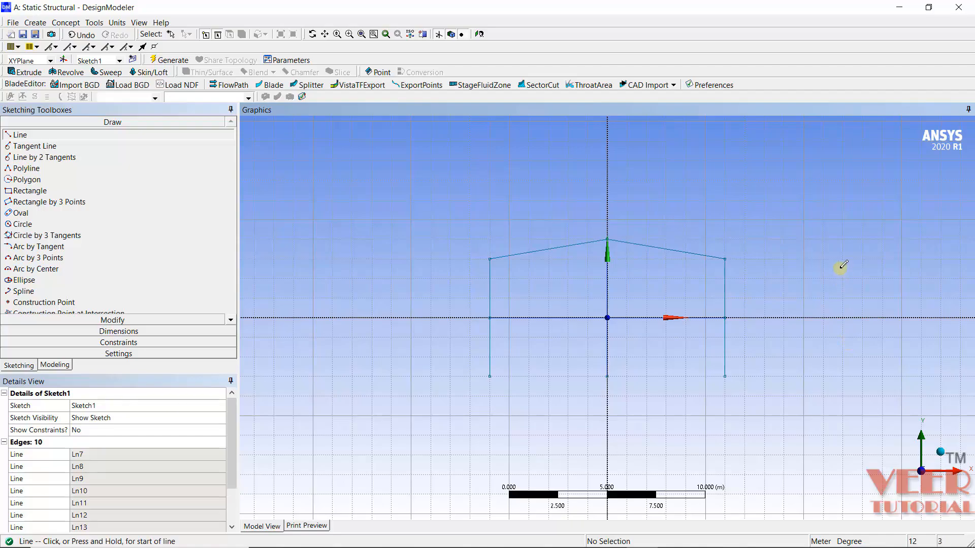
{"action": "mouse_move", "coordinate": [838, 268]}
{"action": "middle_mouse_down"}
{"action": "mouse_move", "coordinate": [806, 287]}
{"action": "mouse_move", "coordinate": [749, 357]}
{"action": "mouse_move", "coordinate": [799, 269]}
{"action": "mouse_move", "coordinate": [796, 303]}
{"action": "mouse_move", "coordinate": [782, 304]}
{"action": "middle_mouse_up"}
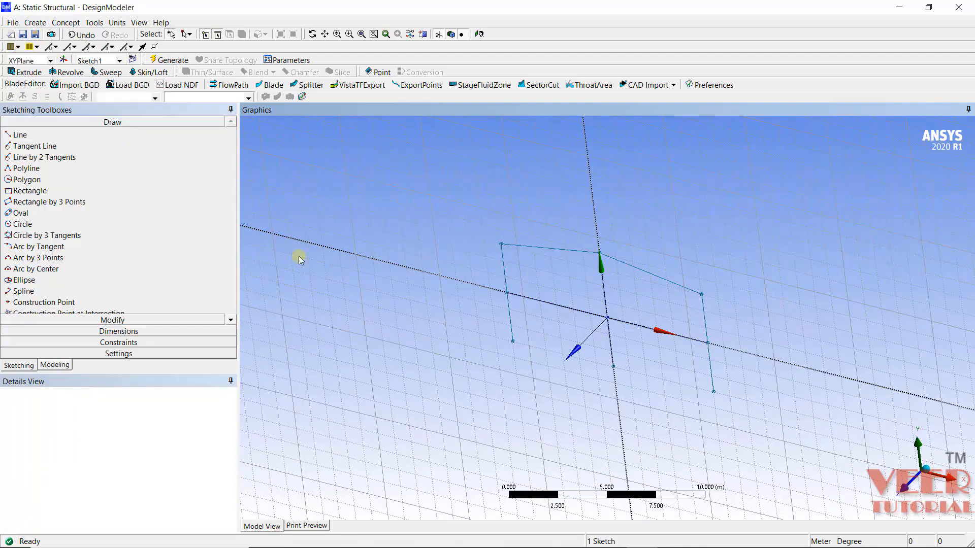
Turn off both the 2D grid display and grid snapping in the sketch settings.
{"action": "left_click", "coordinate": [127, 353]}
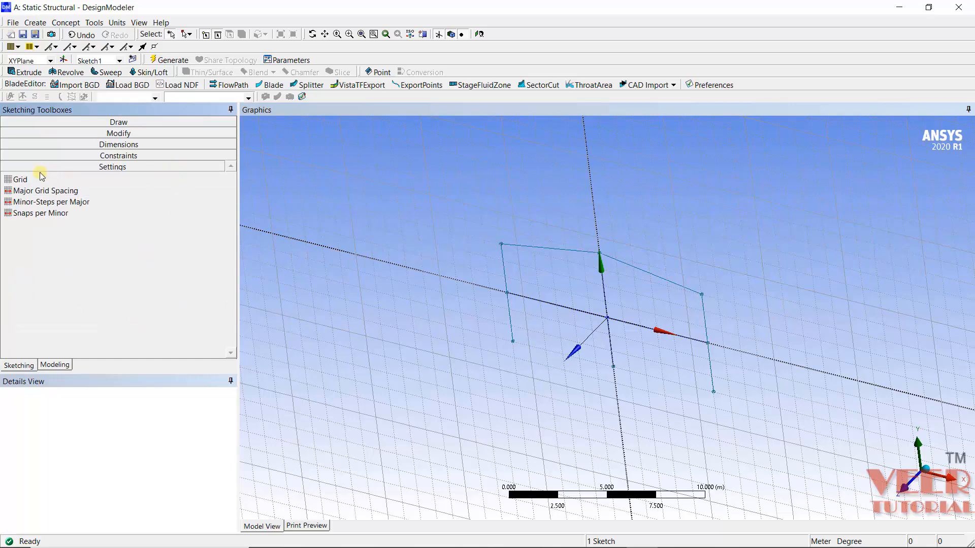
{"action": "left_click", "coordinate": [113, 181]}
{"action": "left_click", "coordinate": [201, 180]}
{"action": "left_click", "coordinate": [229, 179]}
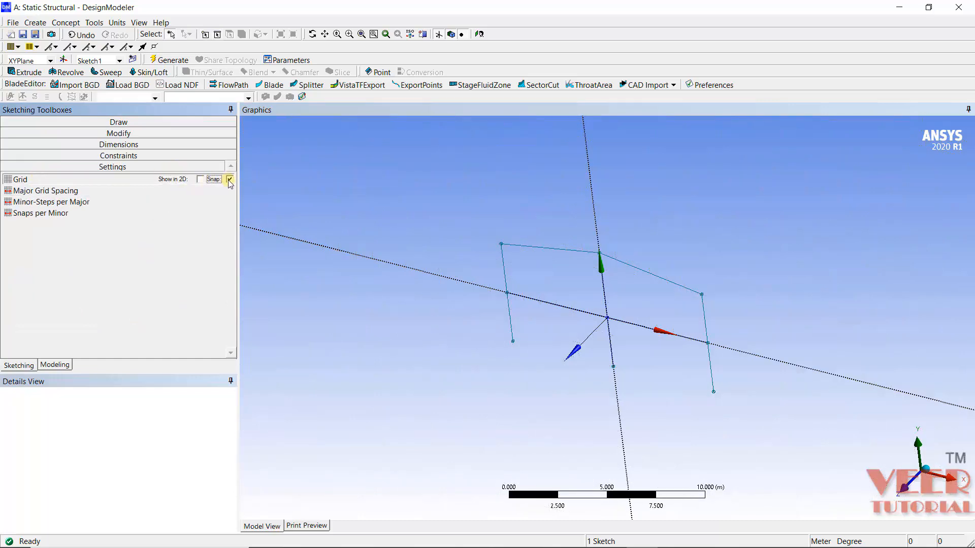
Generate a line body from Sketch1 using Lines From Sketches with the Add Material operation, and review the body's details.
{"action": "mouse_move", "coordinate": [461, 343]}
{"action": "middle_mouse_down"}
{"action": "mouse_move", "coordinate": [446, 391]}
{"action": "mouse_move", "coordinate": [461, 361]}
{"action": "mouse_move", "coordinate": [496, 333]}
{"action": "middle_mouse_up"}
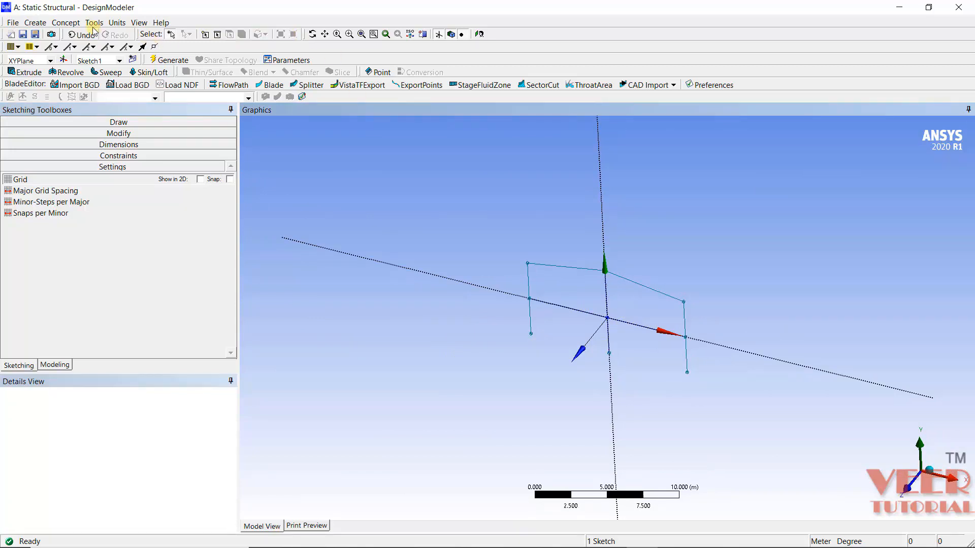
{"action": "left_click", "coordinate": [66, 23]}
{"action": "left_click", "coordinate": [91, 46]}
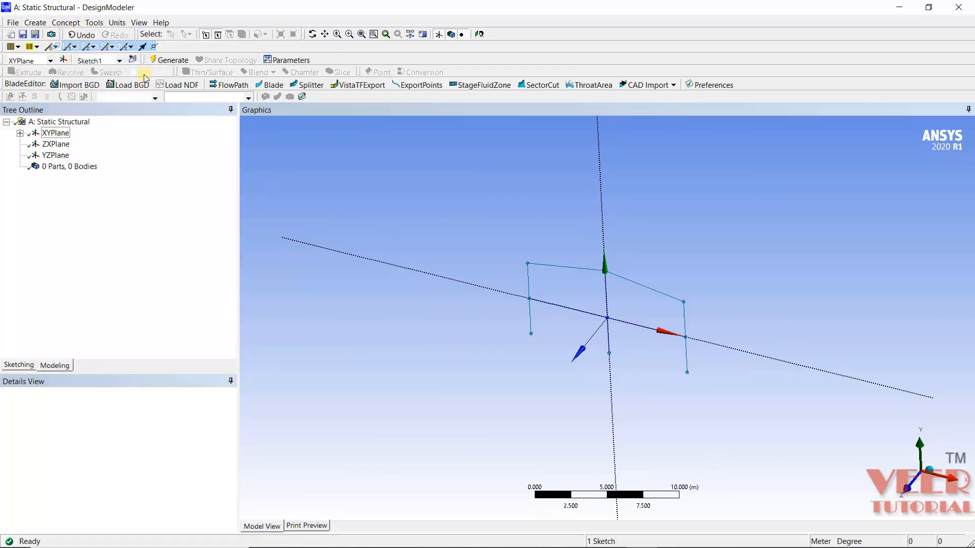
{"action": "left_click", "coordinate": [20, 133]}
{"action": "left_click", "coordinate": [68, 144]}
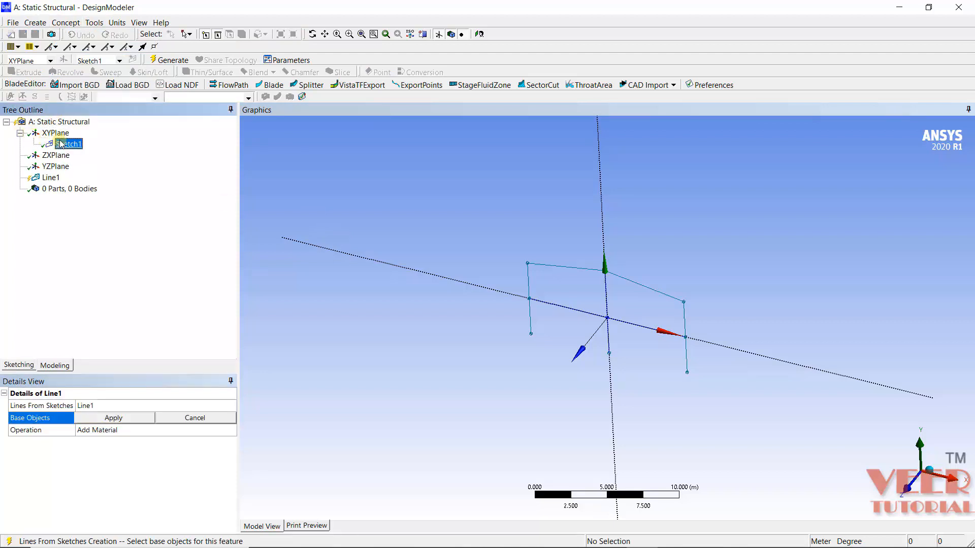
{"action": "left_click", "coordinate": [105, 418]}
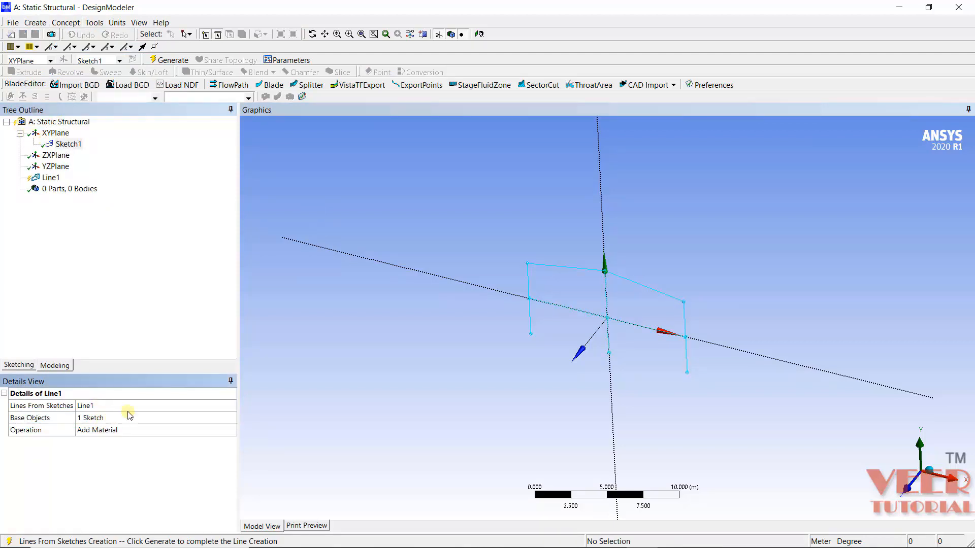
{"action": "mouse_move", "coordinate": [446, 289]}
{"action": "middle_mouse_down"}
{"action": "mouse_move", "coordinate": [453, 301]}
{"action": "mouse_move", "coordinate": [458, 275]}
{"action": "middle_mouse_up"}
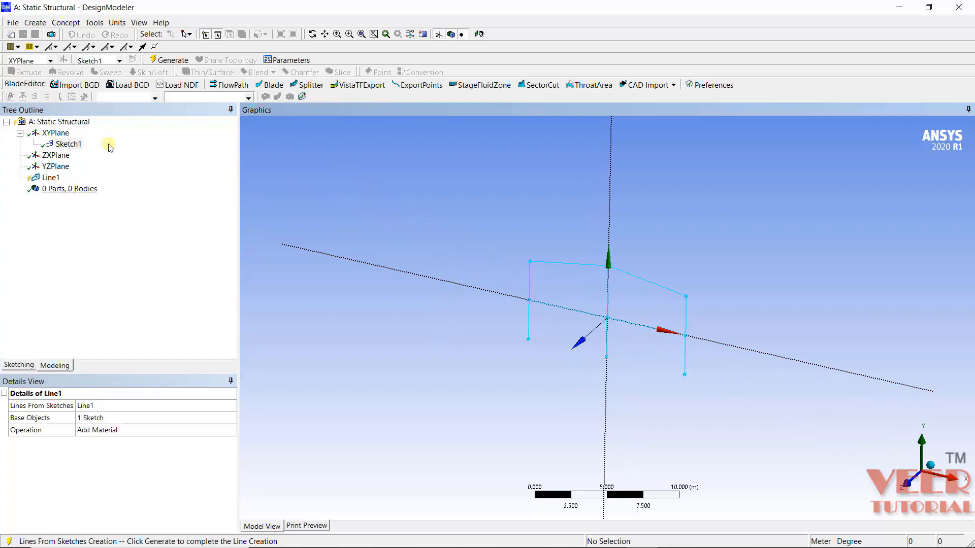
{"action": "left_click", "coordinate": [168, 64]}
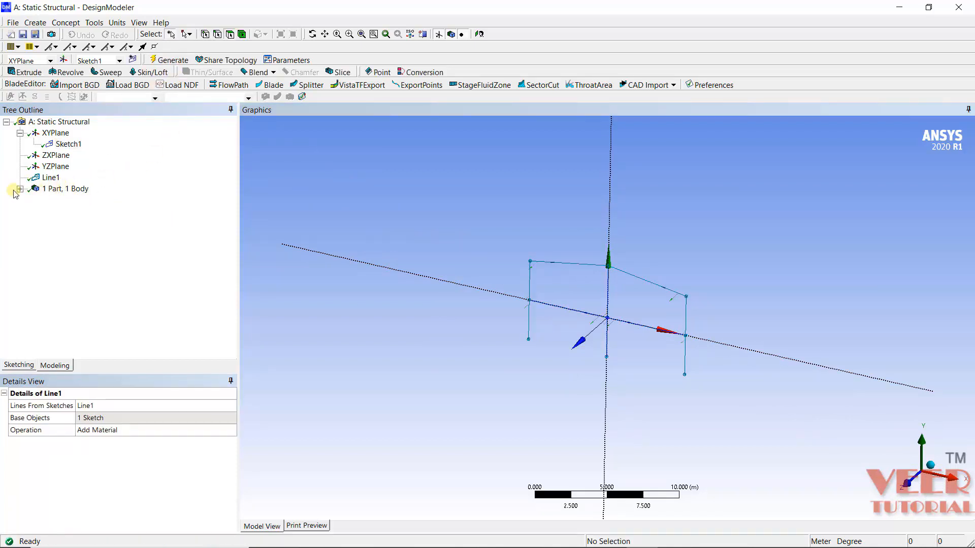
{"action": "left_click", "coordinate": [20, 189]}
{"action": "left_click", "coordinate": [72, 200]}
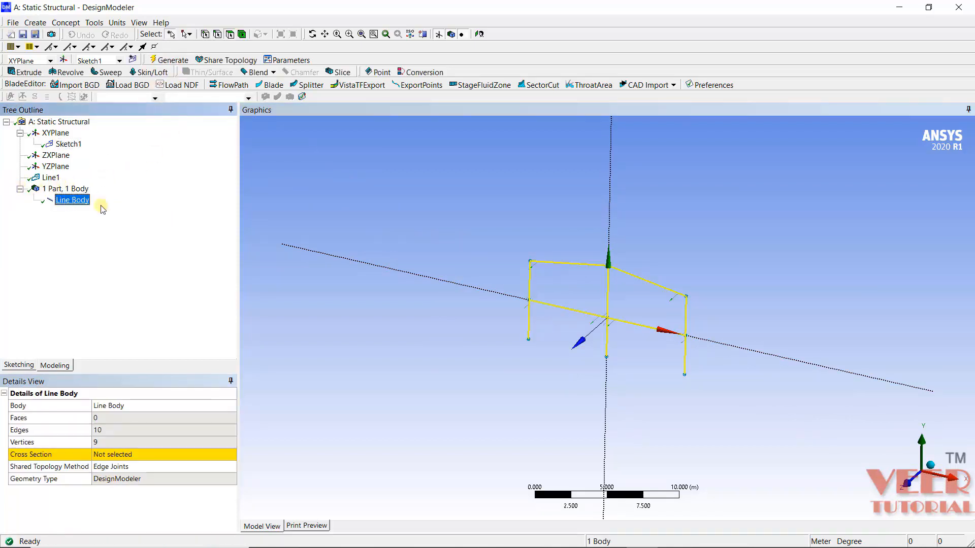
{"action": "left_click", "coordinate": [480, 247]}
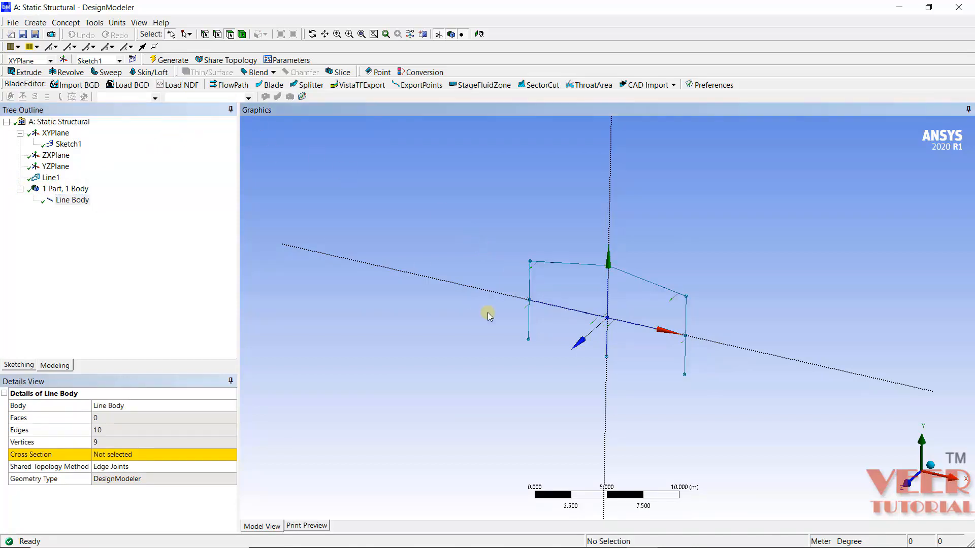
Start a Translate body transformation, select Sketch1 as the object, and set the distance to 6 m.
{"action": "left_click", "coordinate": [37, 23]}
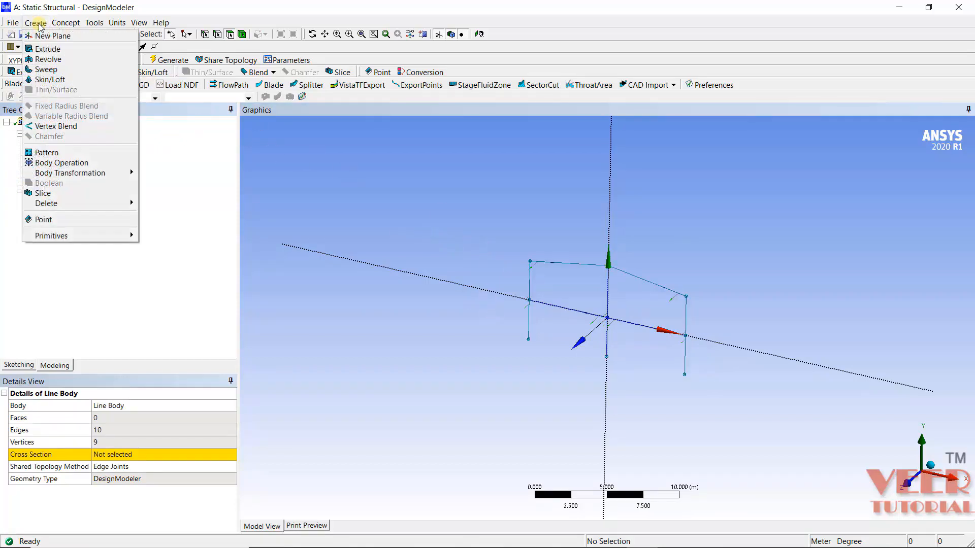
{"action": "mouse_move", "coordinate": [117, 173]}
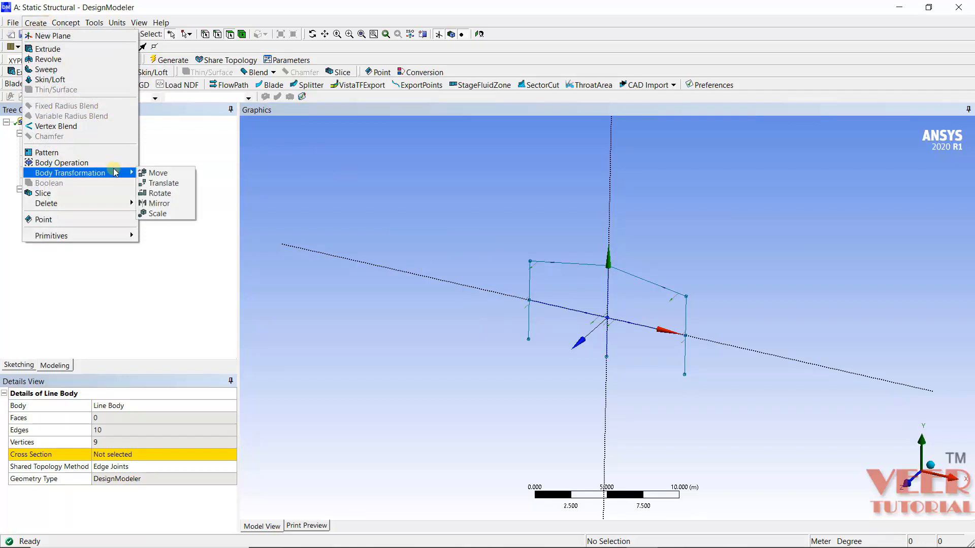
{"action": "left_click", "coordinate": [155, 183]}
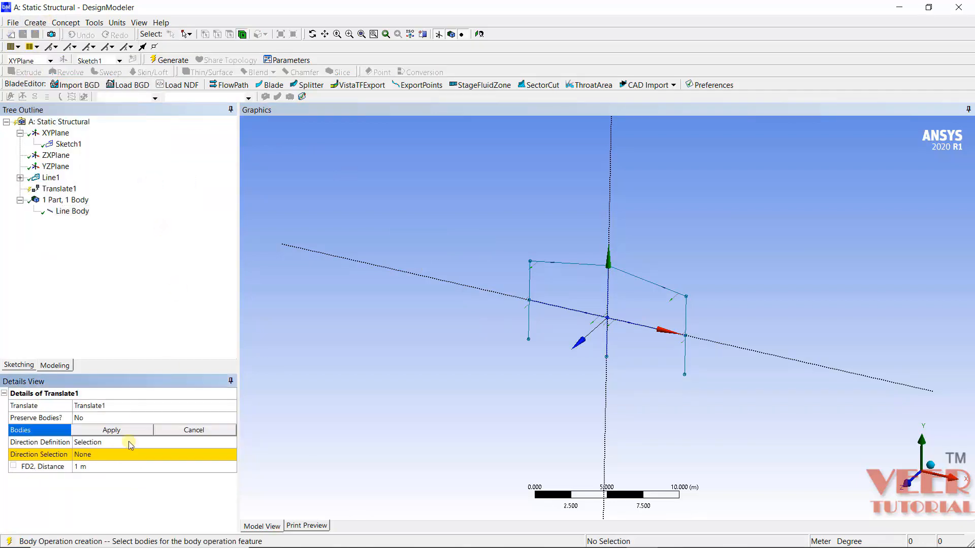
{"action": "left_click", "coordinate": [63, 145]}
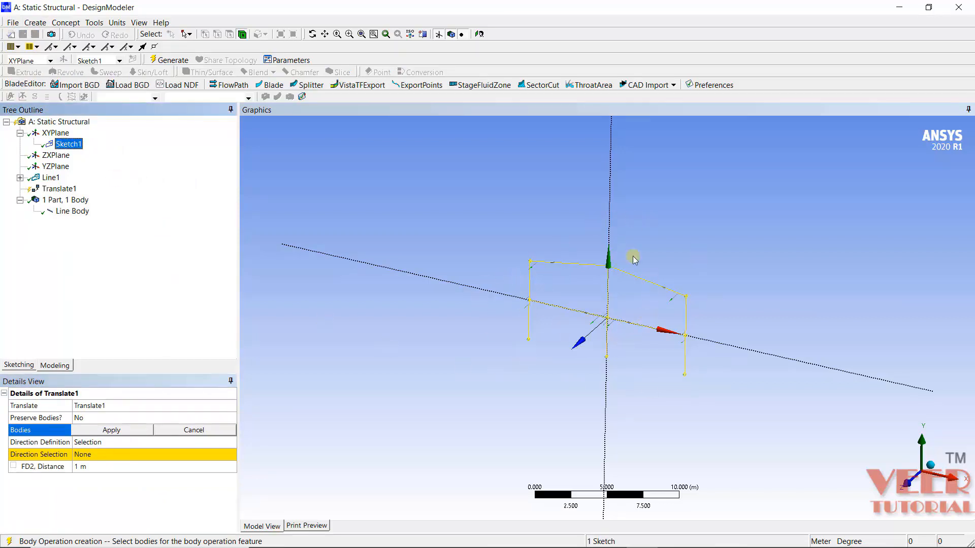
{"action": "left_click", "coordinate": [108, 467]}
{"action": "type", "text": "6"}
{"action": "key", "text": "Return"}
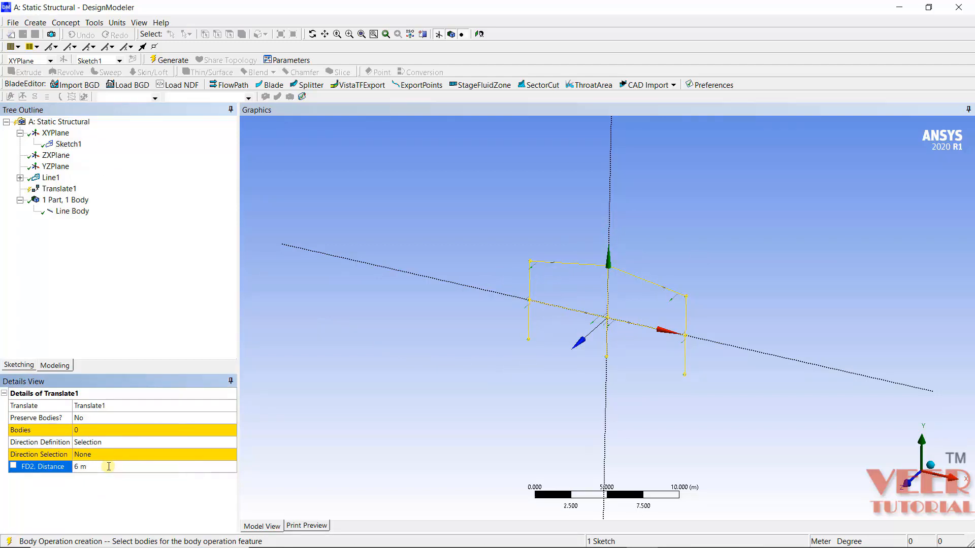
Define the translation direction by coordinates and set the Z offset to 6 m.
{"action": "left_click", "coordinate": [120, 444]}
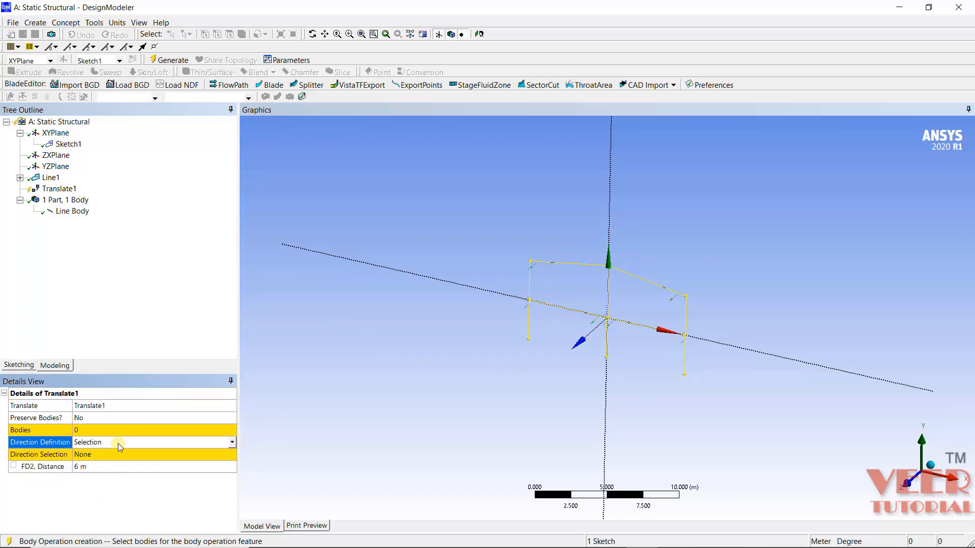
{"action": "left_click", "coordinate": [232, 444]}
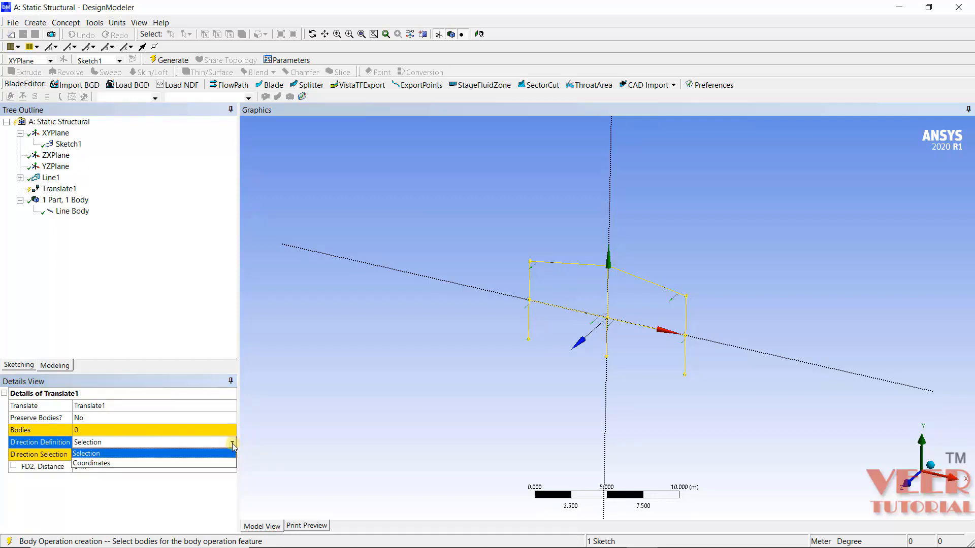
{"action": "left_click", "coordinate": [125, 463]}
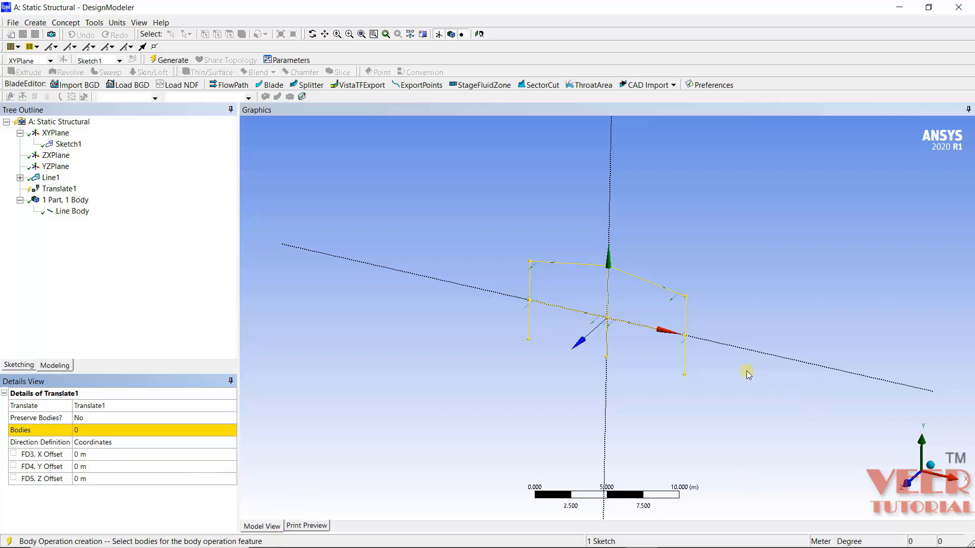
{"action": "mouse_move", "coordinate": [698, 275]}
{"action": "middle_mouse_down"}
{"action": "mouse_move", "coordinate": [675, 314]}
{"action": "mouse_move", "coordinate": [680, 278]}
{"action": "middle_mouse_up"}
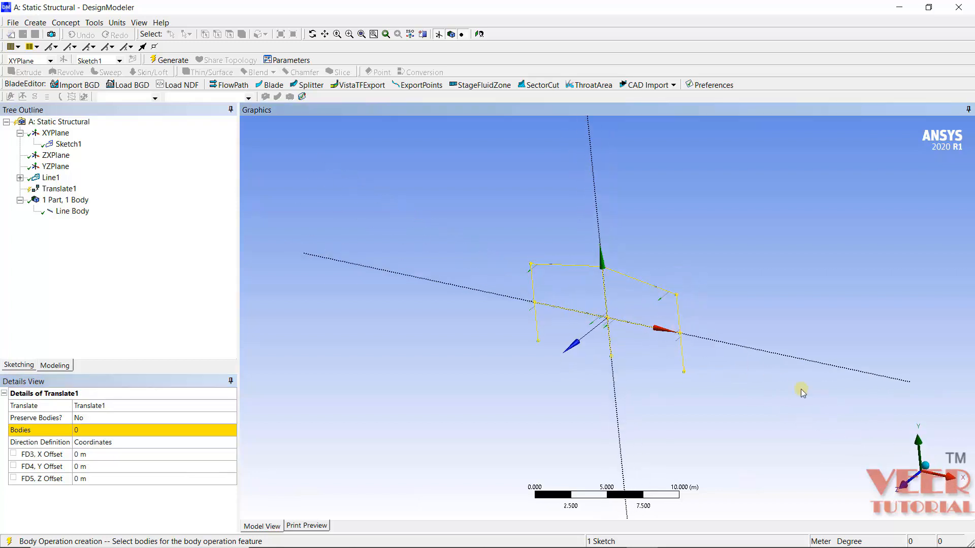
{"action": "left_click", "coordinate": [85, 480]}
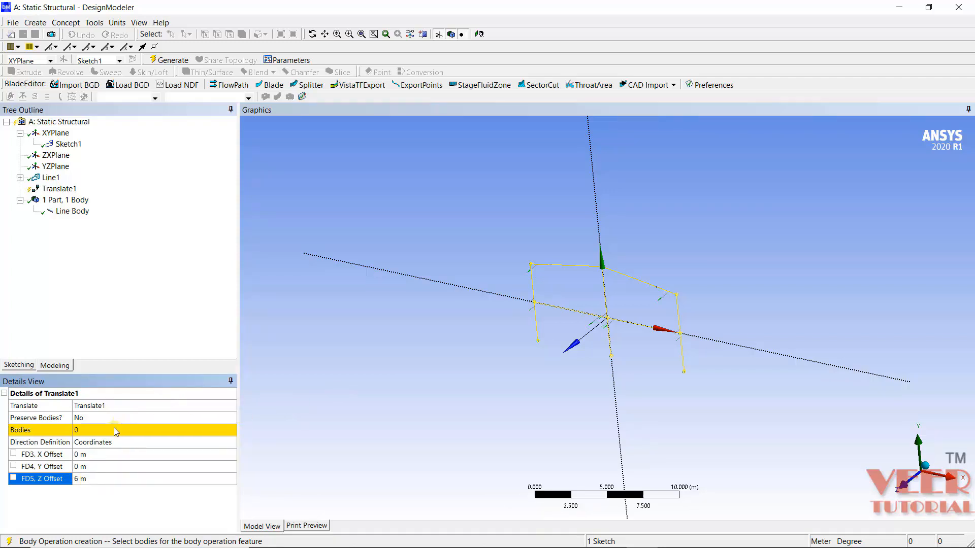
Set the translation to preserve bodies and try to generate it with Sketch1 as the body.
{"action": "left_click", "coordinate": [90, 418]}
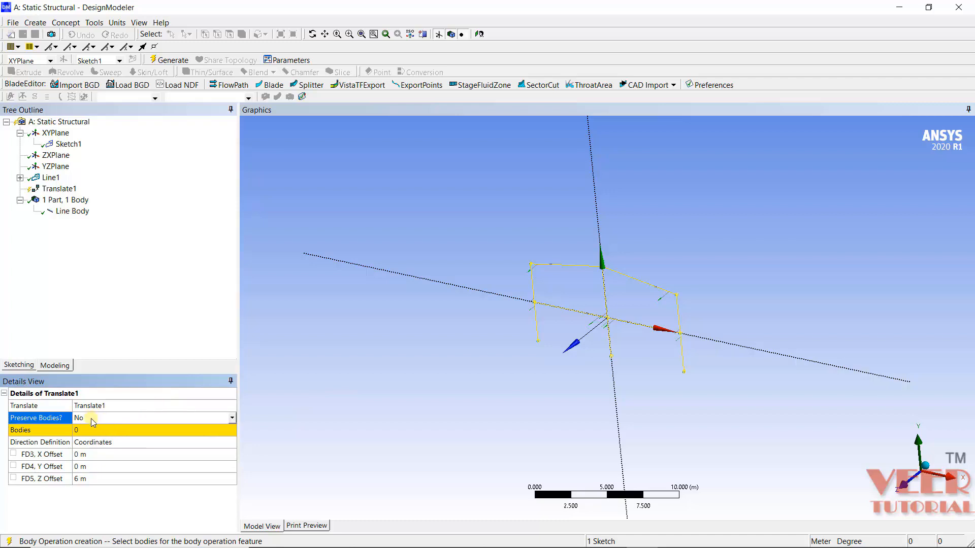
{"action": "left_click", "coordinate": [234, 416]}
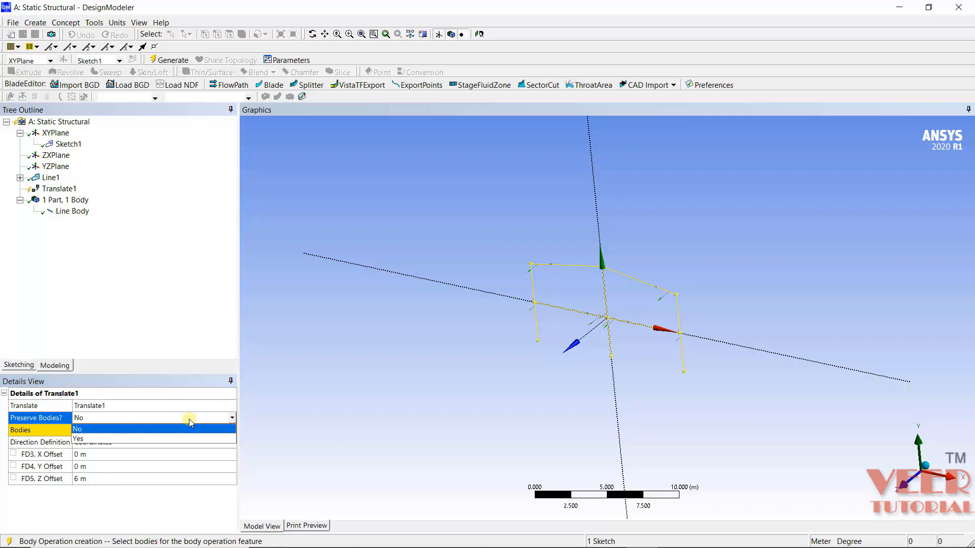
{"action": "left_click", "coordinate": [155, 437]}
{"action": "left_click", "coordinate": [160, 433]}
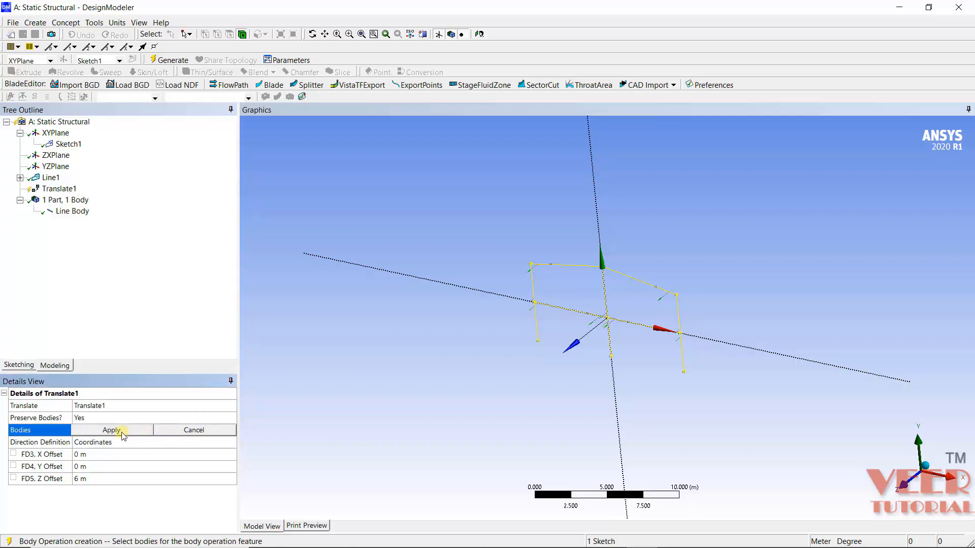
{"action": "left_click", "coordinate": [121, 431]}
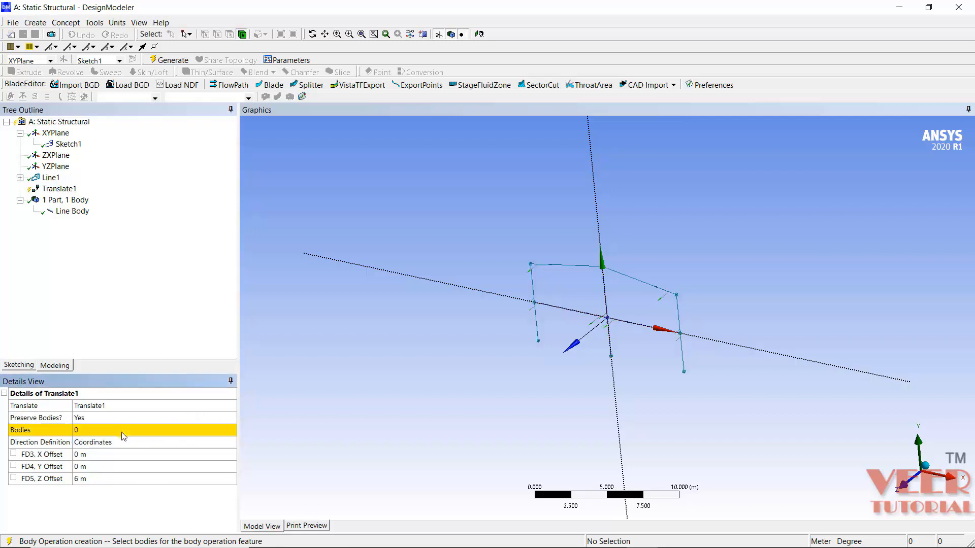
{"action": "left_click", "coordinate": [169, 61]}
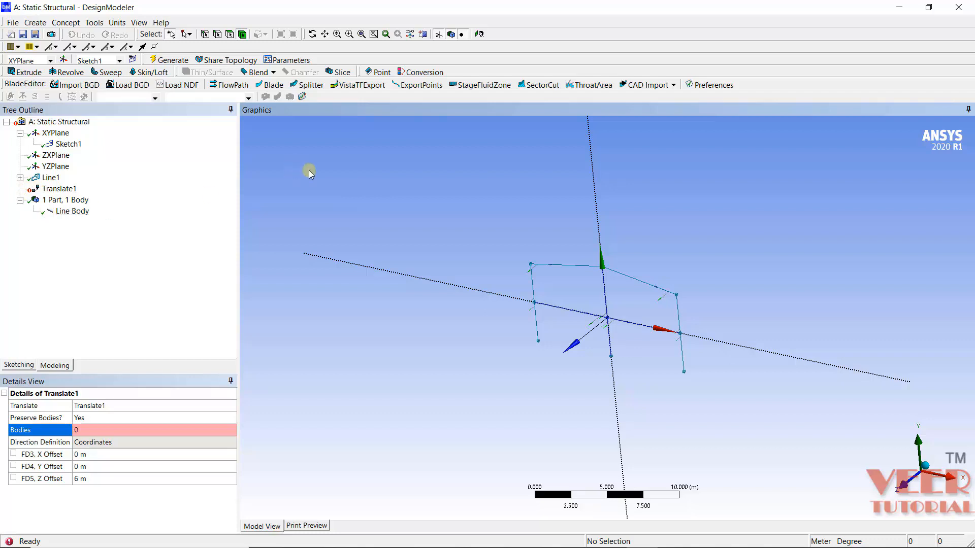
Try to reassign Sketch1 as the translation's body, and delete the Translate1 feature.
{"action": "left_click", "coordinate": [53, 189]}
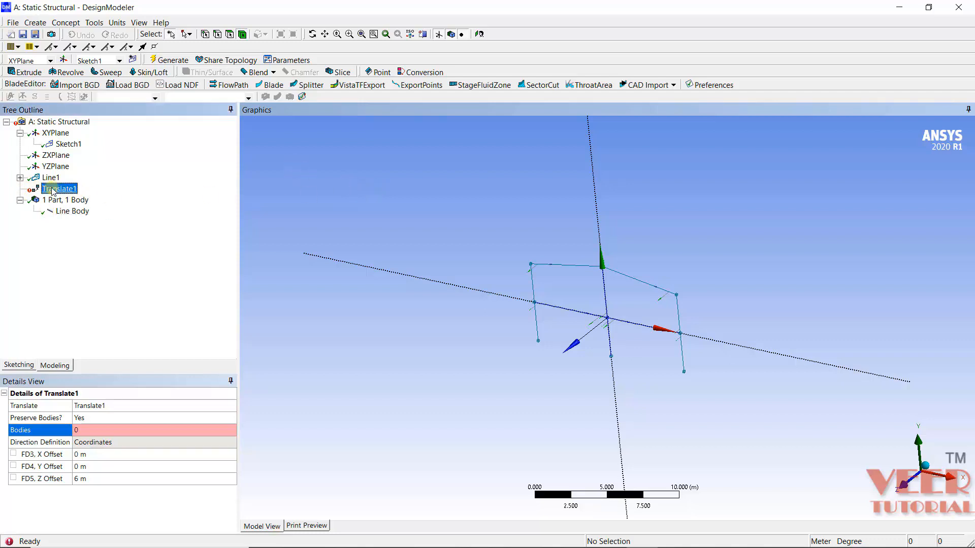
{"action": "left_click", "coordinate": [81, 431]}
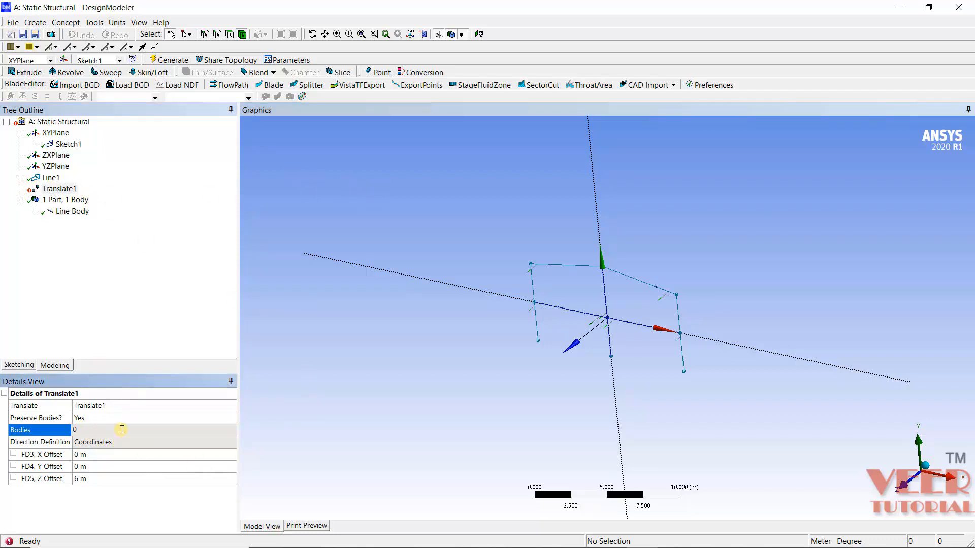
{"action": "left_click", "coordinate": [67, 145]}
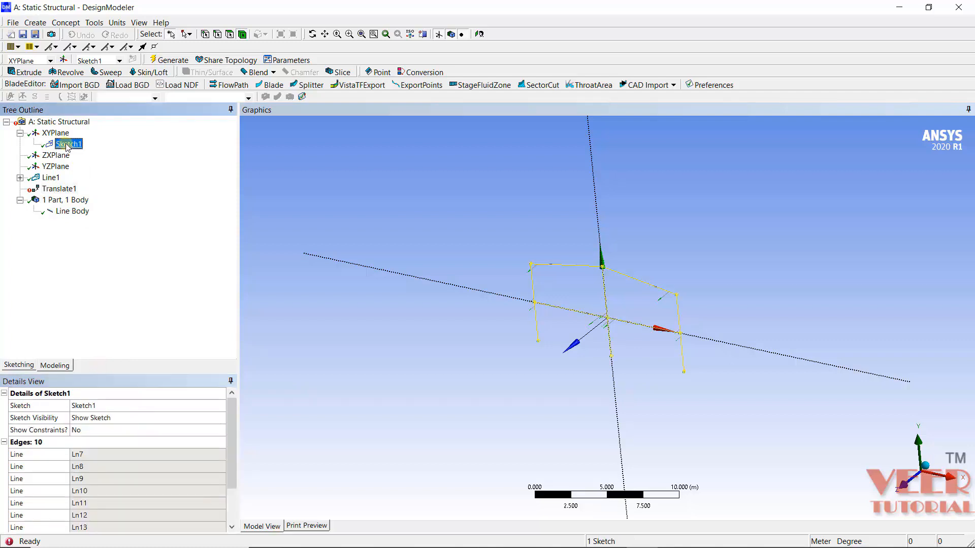
{"action": "left_click", "coordinate": [71, 189]}
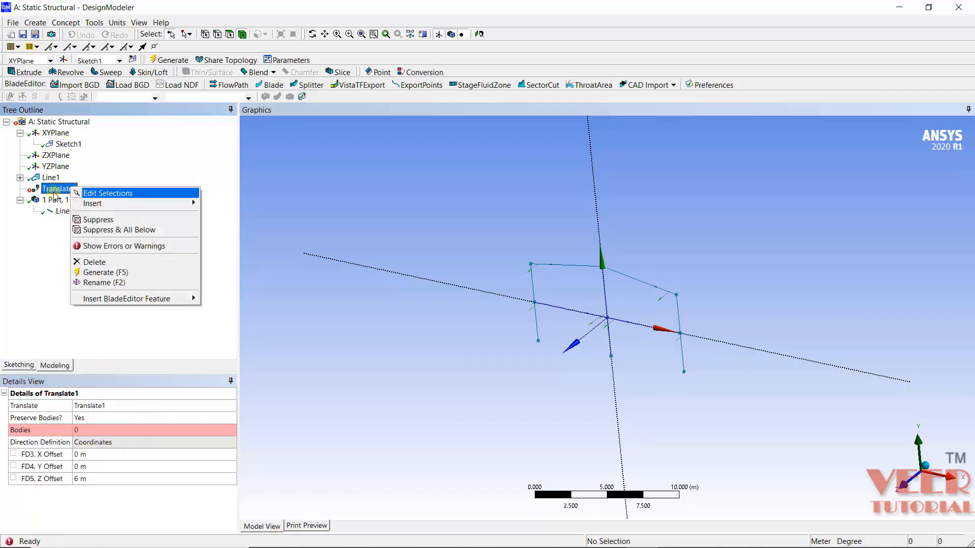
{"action": "left_click", "coordinate": [94, 262]}
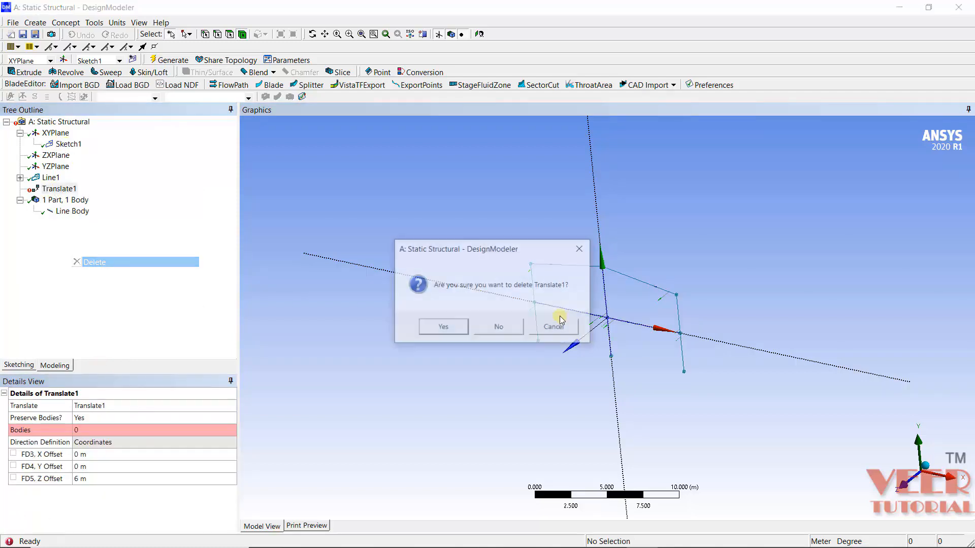
{"action": "left_click", "coordinate": [442, 327]}
Create a new Translate body transformation with its direction defined by coordinates and a Z offset of 6 m.
{"action": "left_click", "coordinate": [36, 22]}
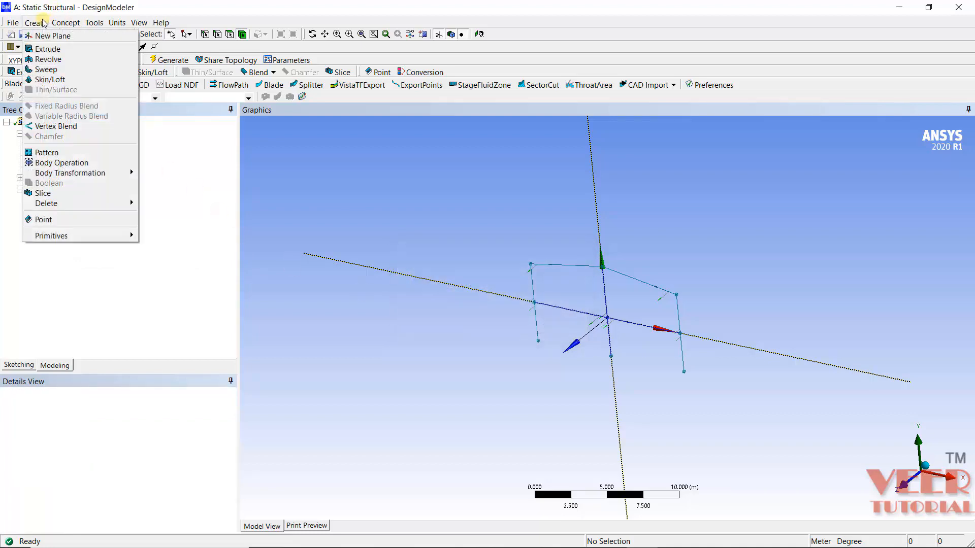
{"action": "mouse_move", "coordinate": [116, 173]}
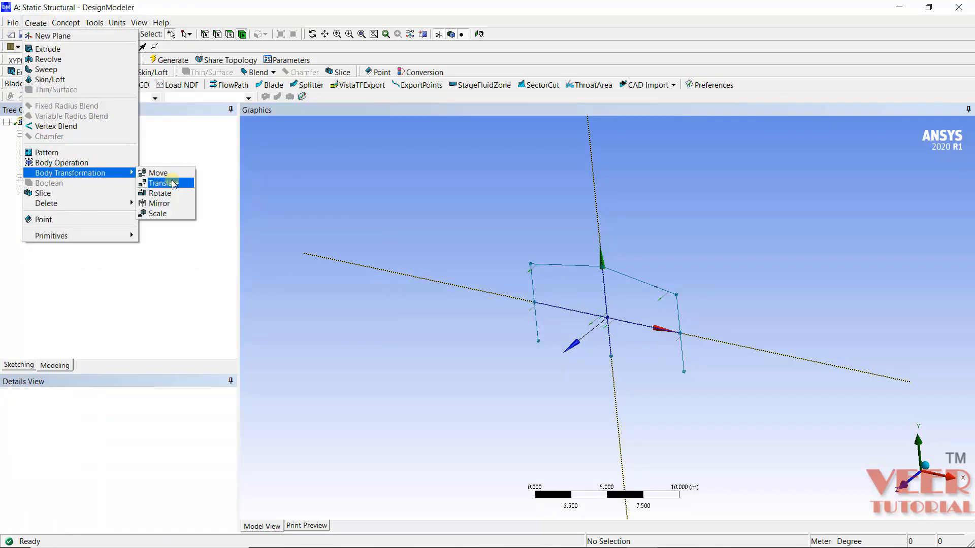
{"action": "left_click", "coordinate": [163, 184]}
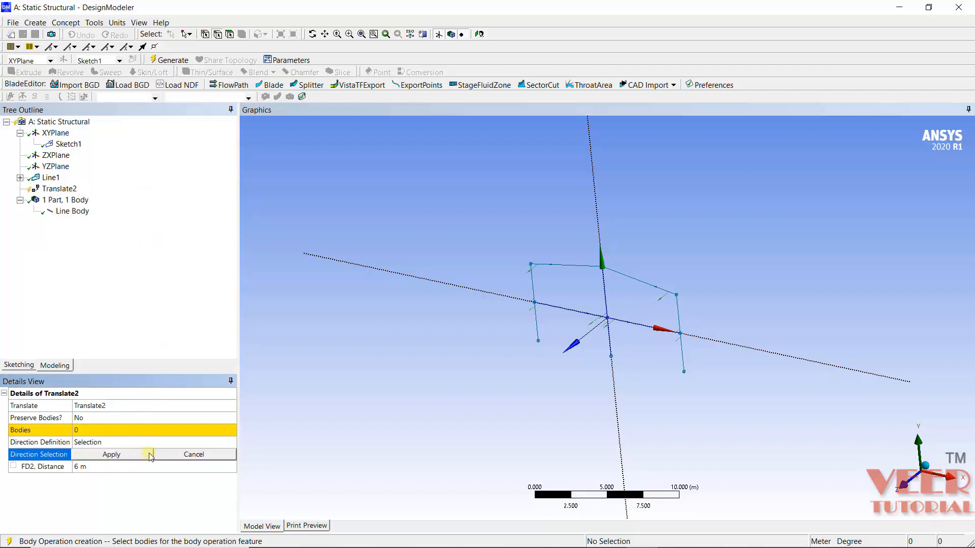
{"action": "left_click", "coordinate": [232, 443]}
{"action": "left_click", "coordinate": [233, 443]}
{"action": "left_click", "coordinate": [199, 462]}
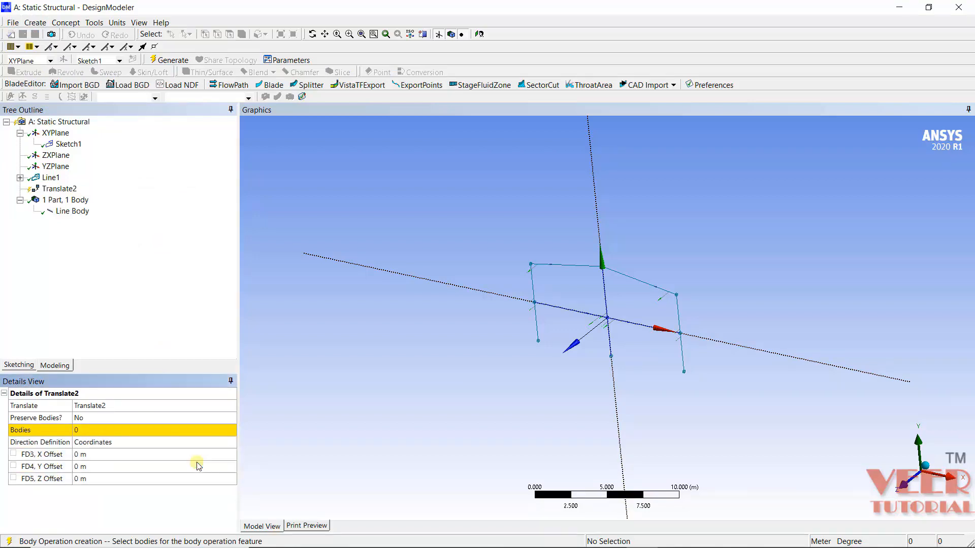
{"action": "left_click", "coordinate": [93, 482]}
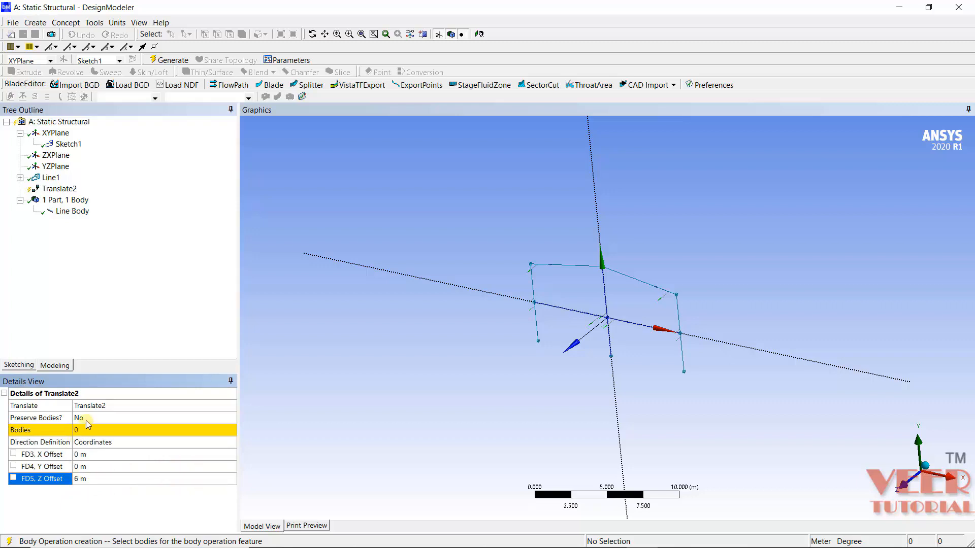
Set the Translate2 feature to preserve the original bodies.
{"action": "left_click", "coordinate": [115, 418]}
{"action": "left_click", "coordinate": [233, 418]}
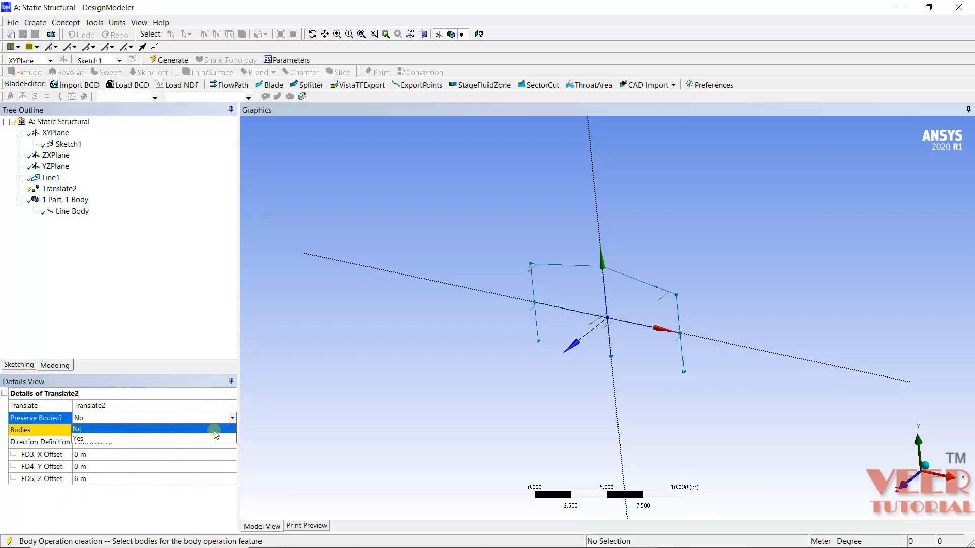
{"action": "left_click", "coordinate": [117, 430]}
Assign the frame's line body to the 6 m Z translation and generate the copied frame.
{"action": "left_click", "coordinate": [120, 431]}
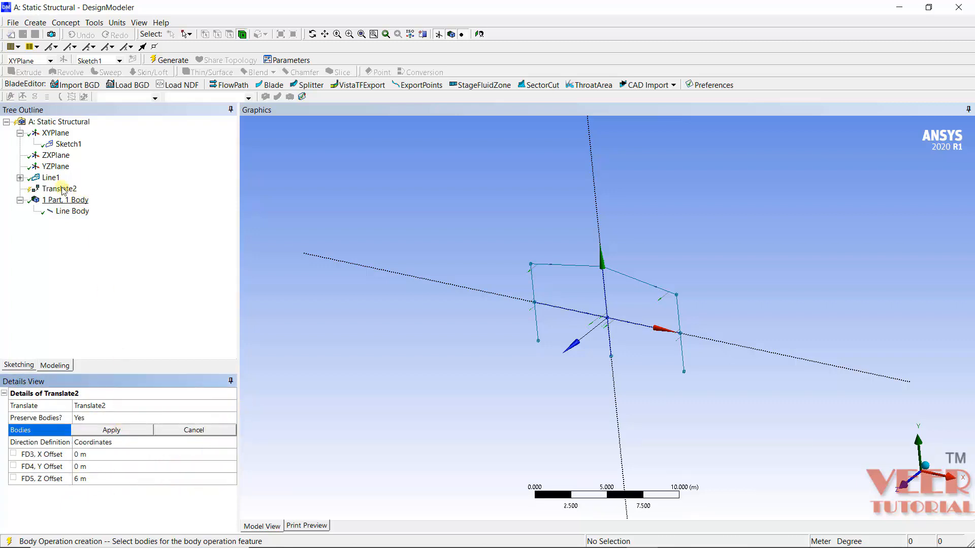
{"action": "left_click", "coordinate": [71, 144]}
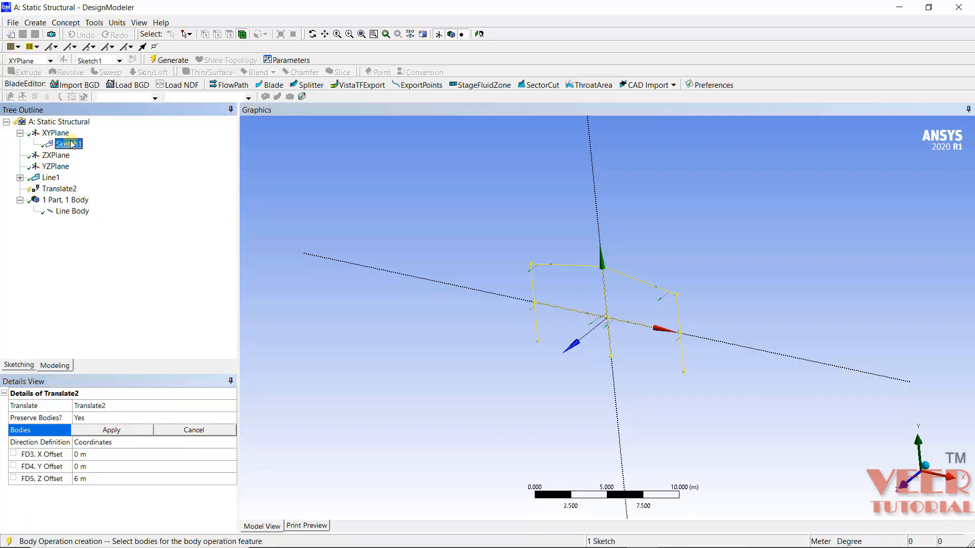
{"action": "left_click", "coordinate": [72, 211]}
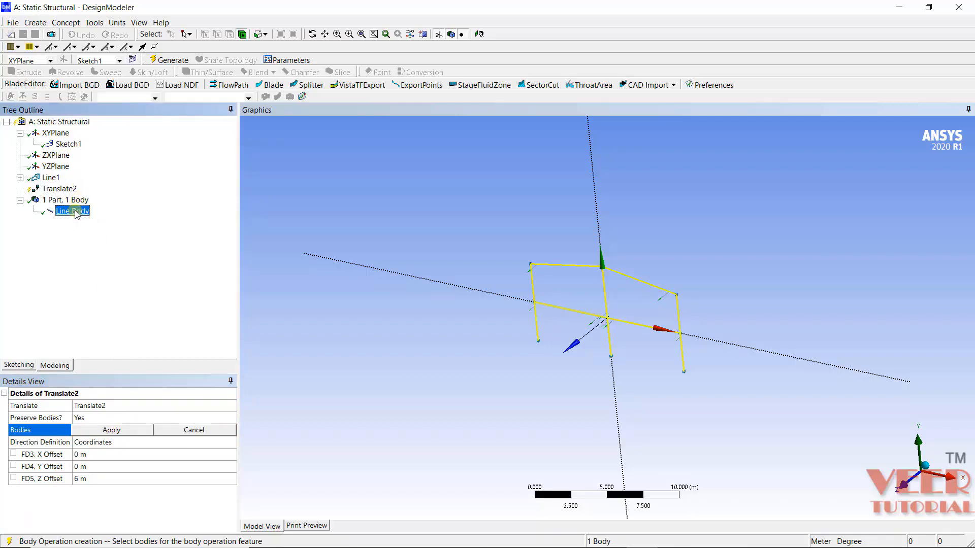
{"action": "middle_click_drag", "start_coordinate": [616, 281], "coordinate": [584, 276]}
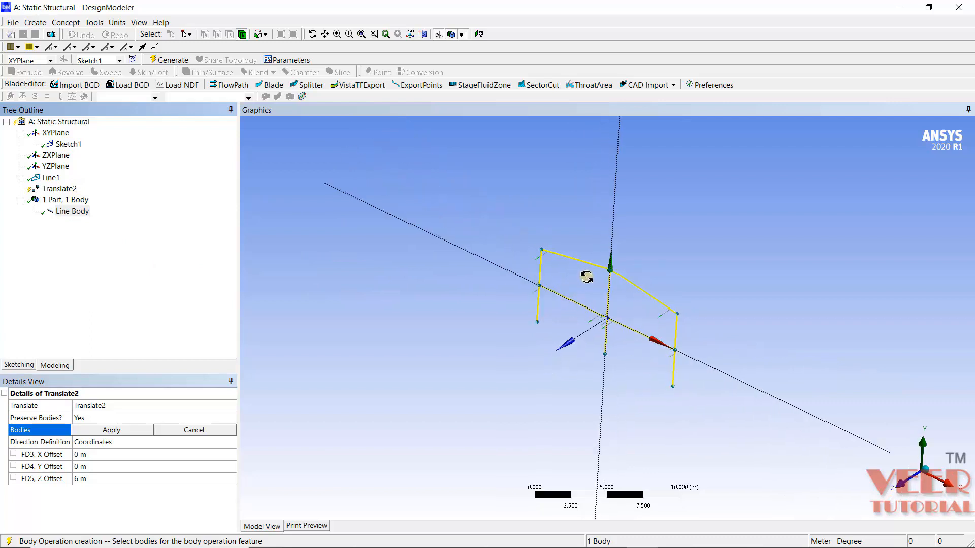
{"action": "left_click", "coordinate": [108, 430]}
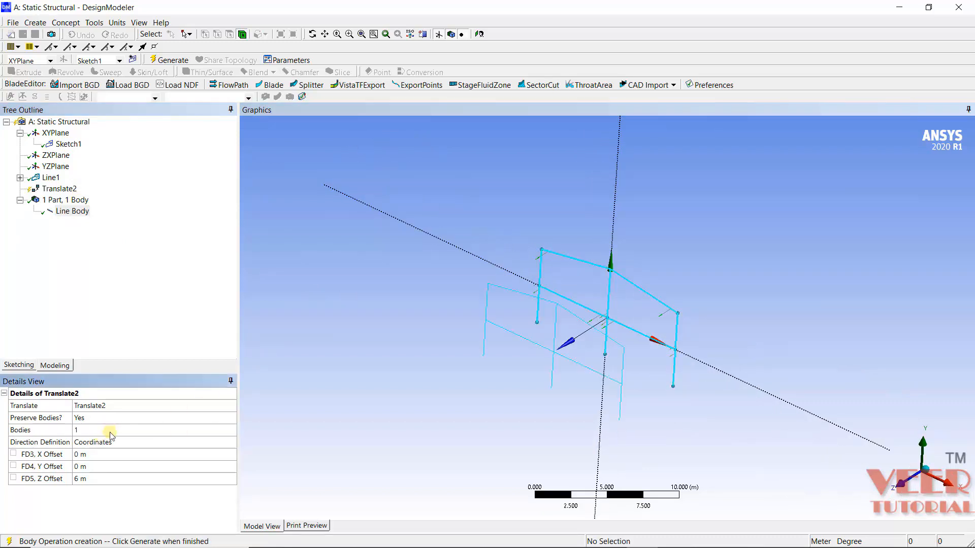
{"action": "left_click", "coordinate": [154, 61]}
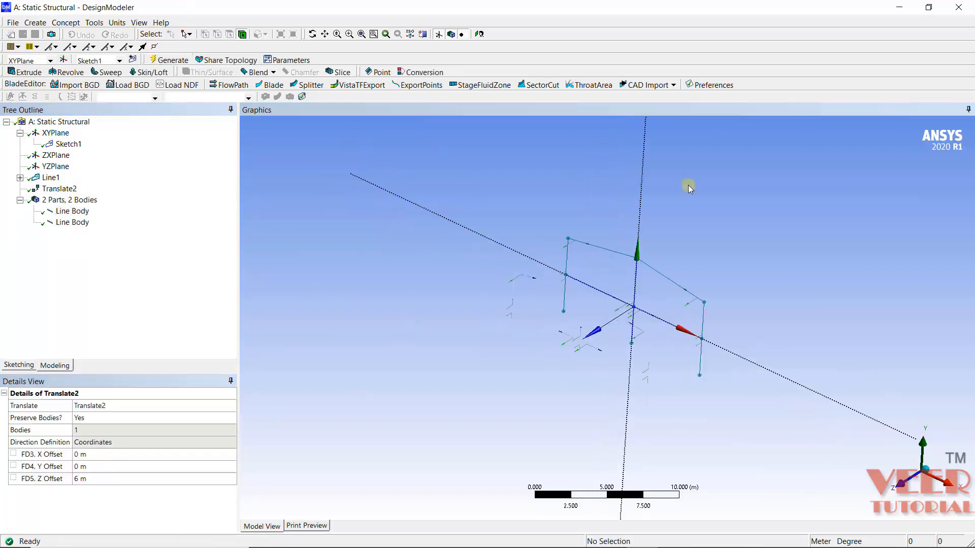
{"action": "middle_click_drag", "start_coordinate": [688, 185], "coordinate": [640, 398]}
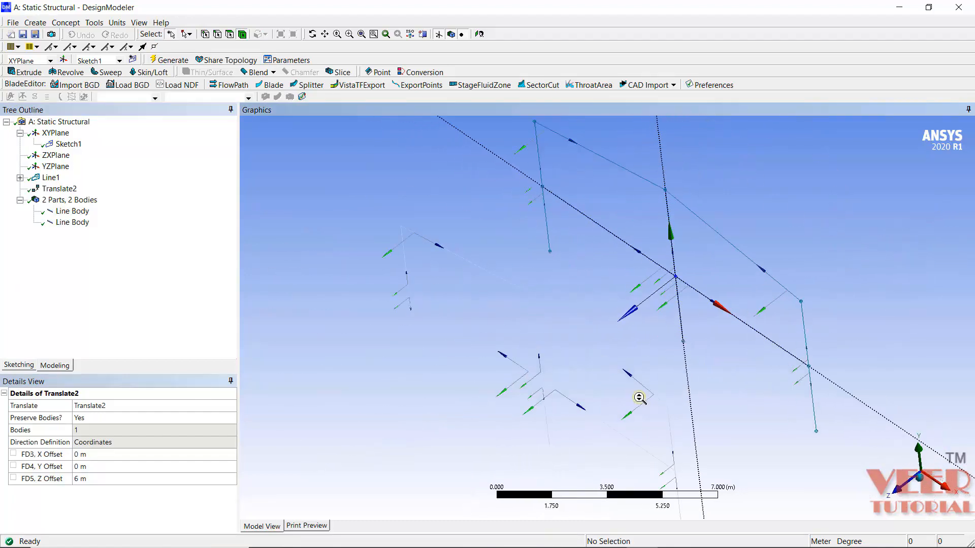
{"action": "middle_click_drag", "start_coordinate": [512, 294], "coordinate": [749, 362]}
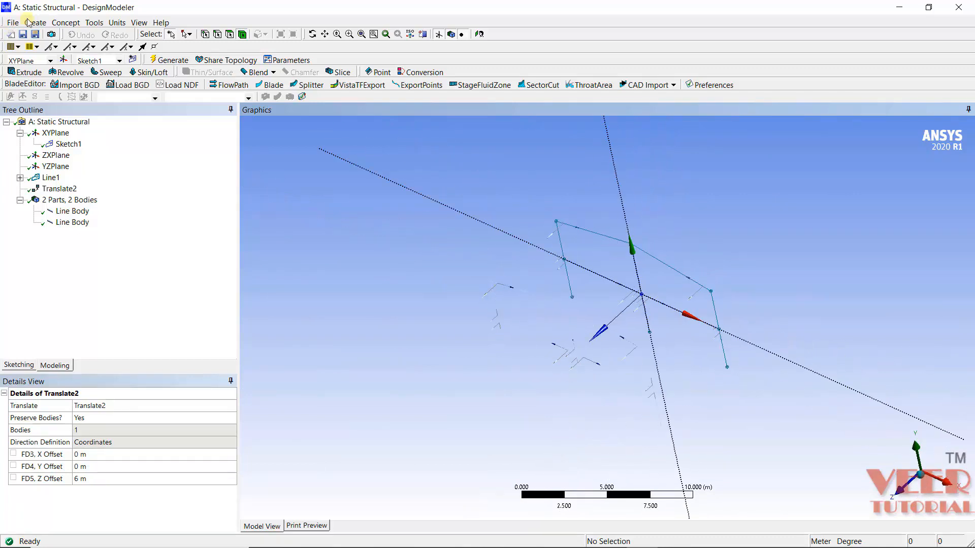
With Lines From Points, connect the three roof-level points of the original frame to the matching points on the copied frame.
{"action": "left_click", "coordinate": [61, 23]}
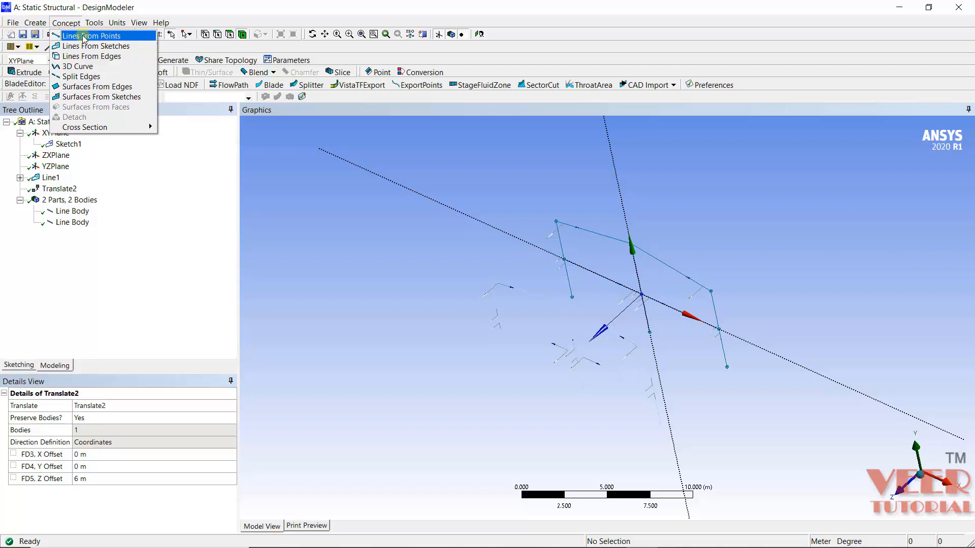
{"action": "left_click", "coordinate": [84, 37]}
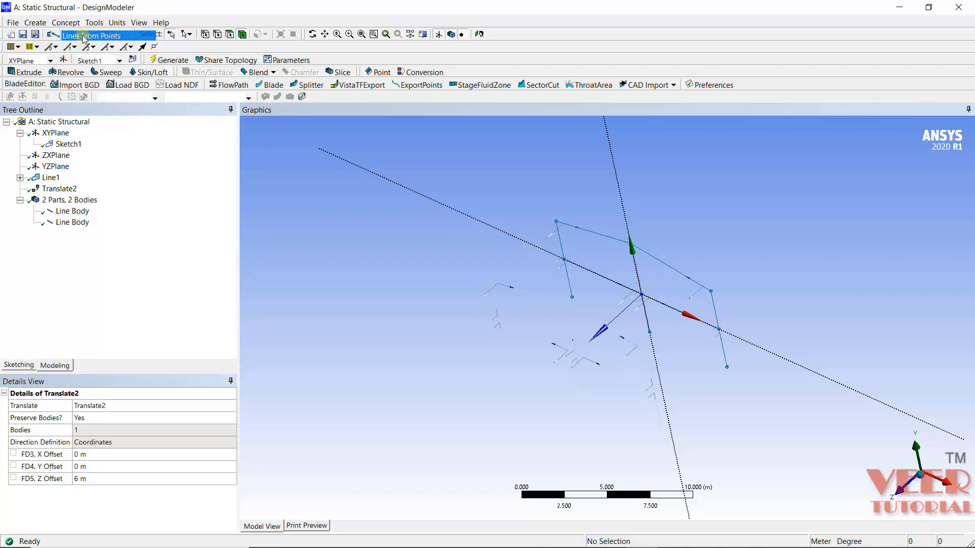
{"action": "mouse_move", "coordinate": [900, 251]}
{"action": "middle_mouse_down"}
{"action": "mouse_move", "coordinate": [925, 233]}
{"action": "mouse_move", "coordinate": [913, 247]}
{"action": "middle_mouse_up"}
{"action": "scroll", "coordinate": [663, 345], "scroll_direction": "up", "scroll_amount": 3}
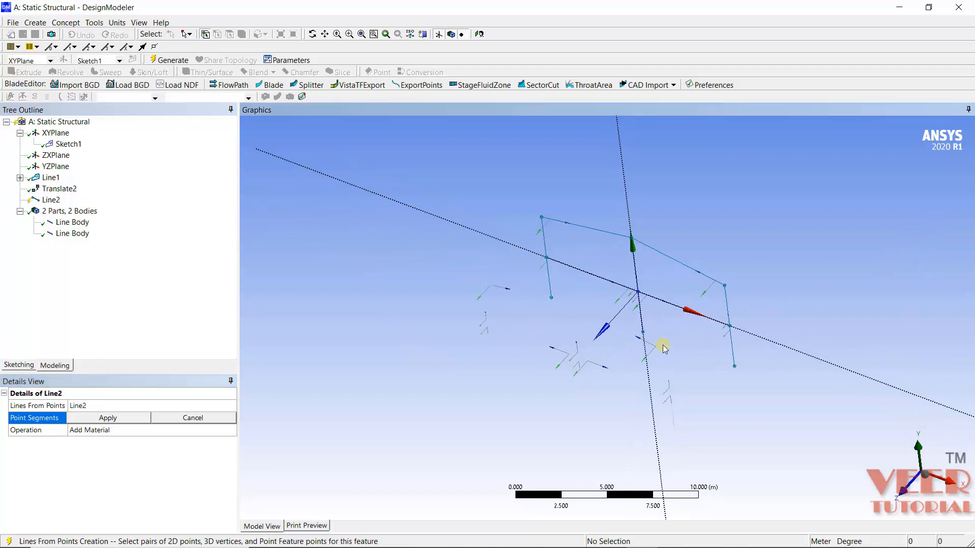
{"action": "left_click", "coordinate": [206, 35]}
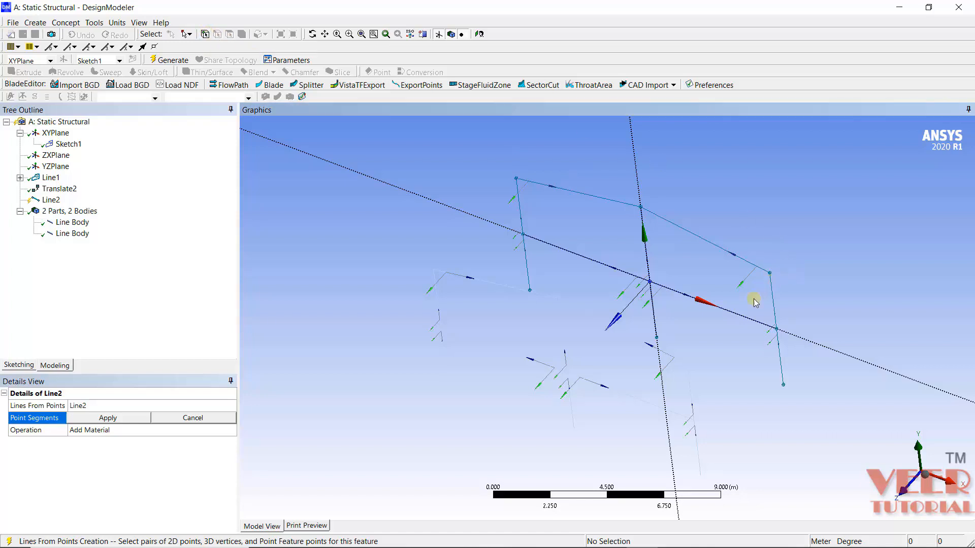
{"action": "middle_click_drag", "start_coordinate": [689, 365], "coordinate": [731, 309]}
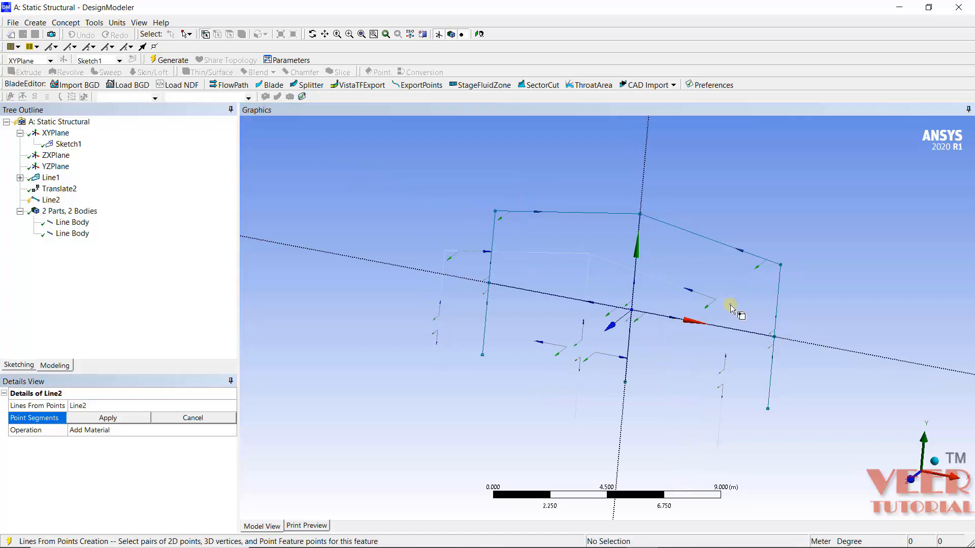
{"action": "left_click", "coordinate": [780, 267]}
{"action": "middle_click_drag", "start_coordinate": [621, 342], "coordinate": [665, 358]}
{"action": "middle_click_drag", "start_coordinate": [740, 372], "coordinate": [771, 333]}
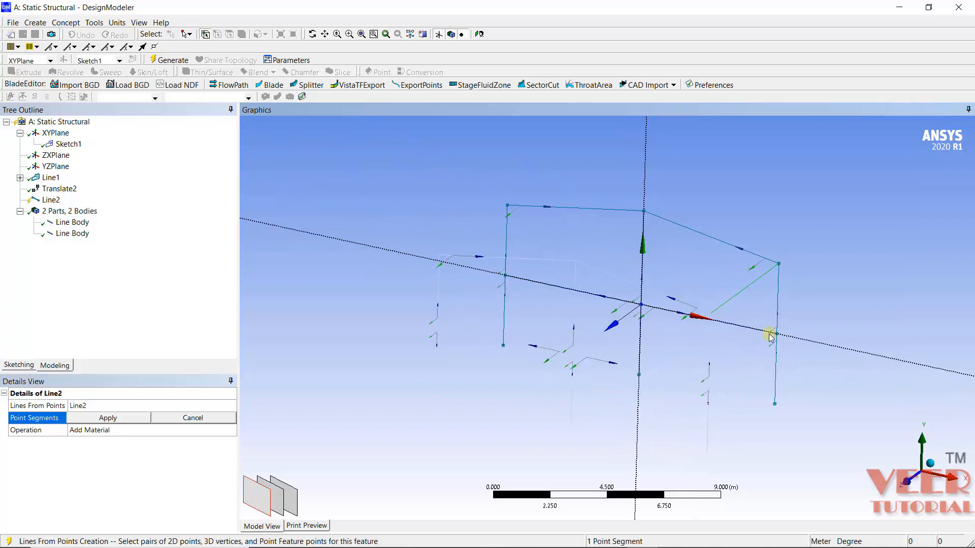
{"action": "left_click", "coordinate": [645, 213]}
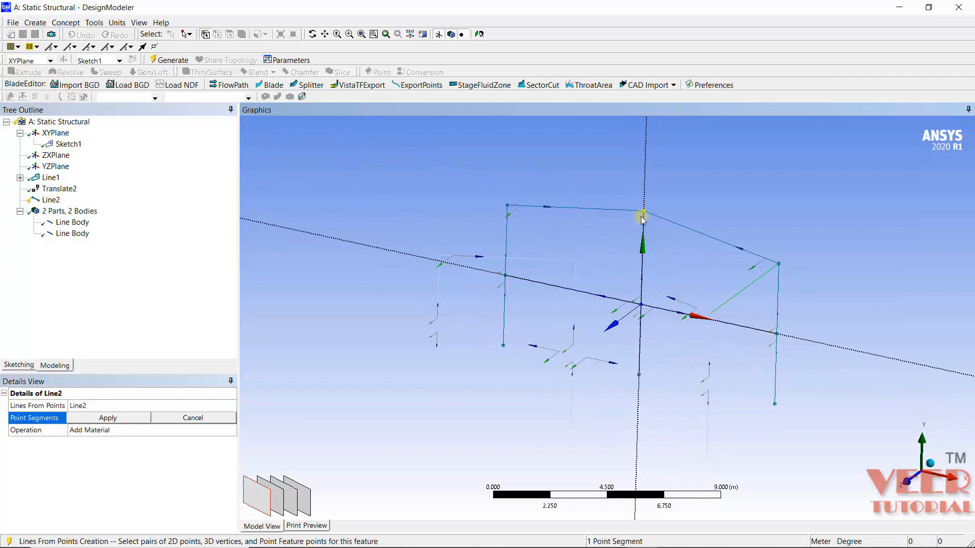
{"action": "left_click", "coordinate": [577, 263]}
{"action": "left_click", "coordinate": [440, 261]}
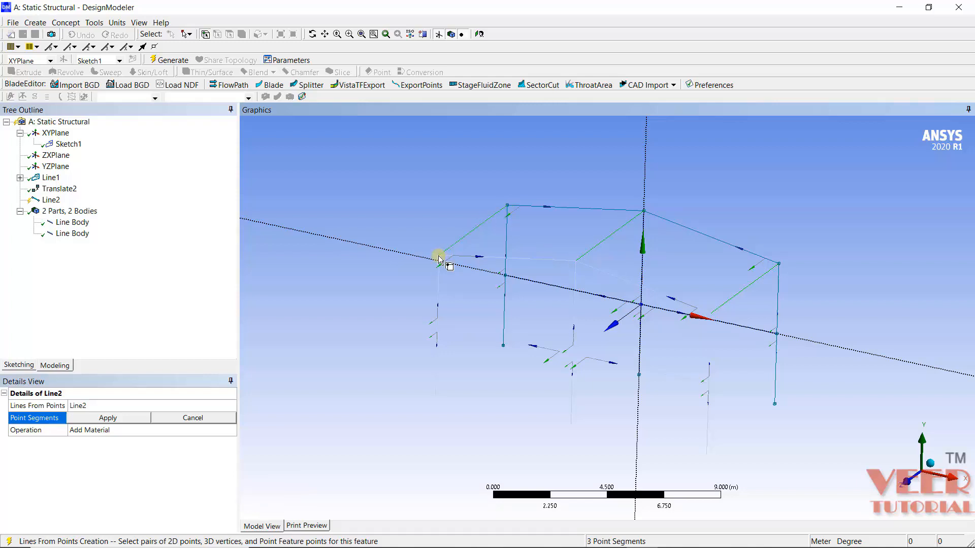
Add three point segments joining the first-floor joints of both frames, and generate the line feature with Add Material.
{"action": "middle_click_drag", "start_coordinate": [759, 314], "coordinate": [771, 340]}
{"action": "left_click", "coordinate": [778, 339]}
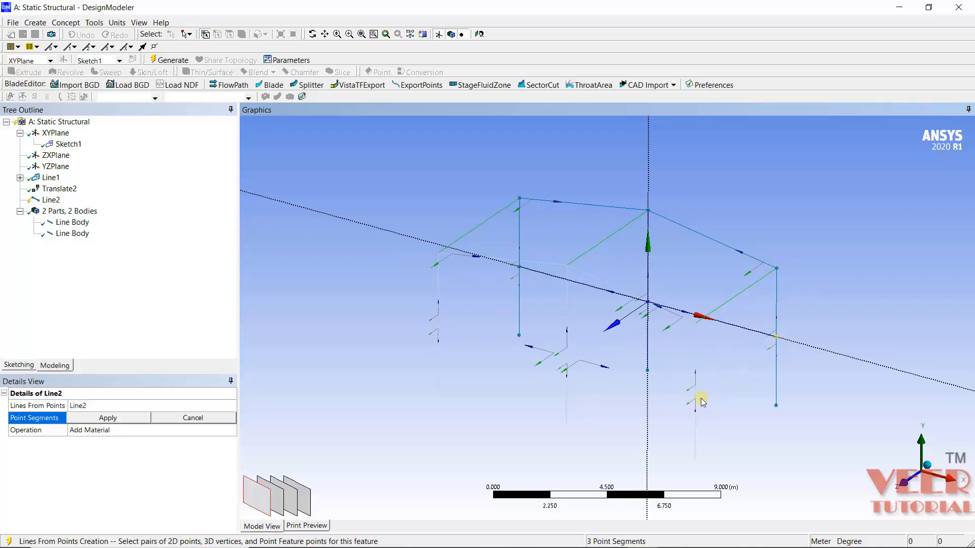
{"action": "left_click", "coordinate": [696, 393]}
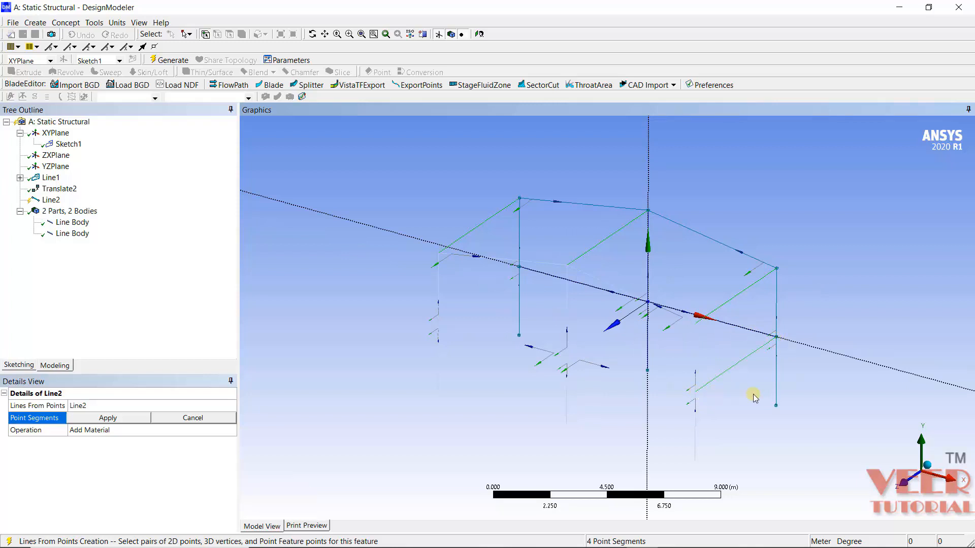
{"action": "left_click", "coordinate": [649, 305]}
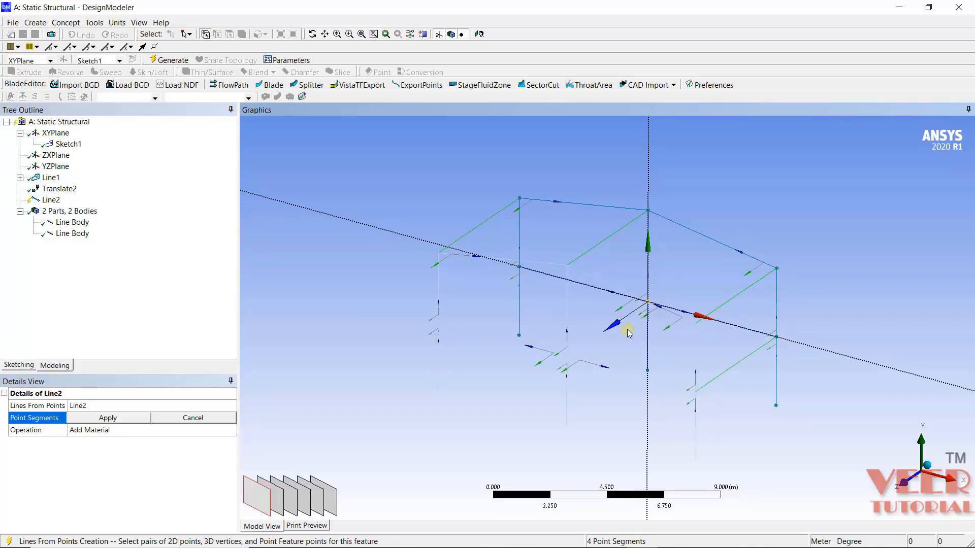
{"action": "left_click", "coordinate": [567, 359]}
{"action": "left_click", "coordinate": [519, 266]}
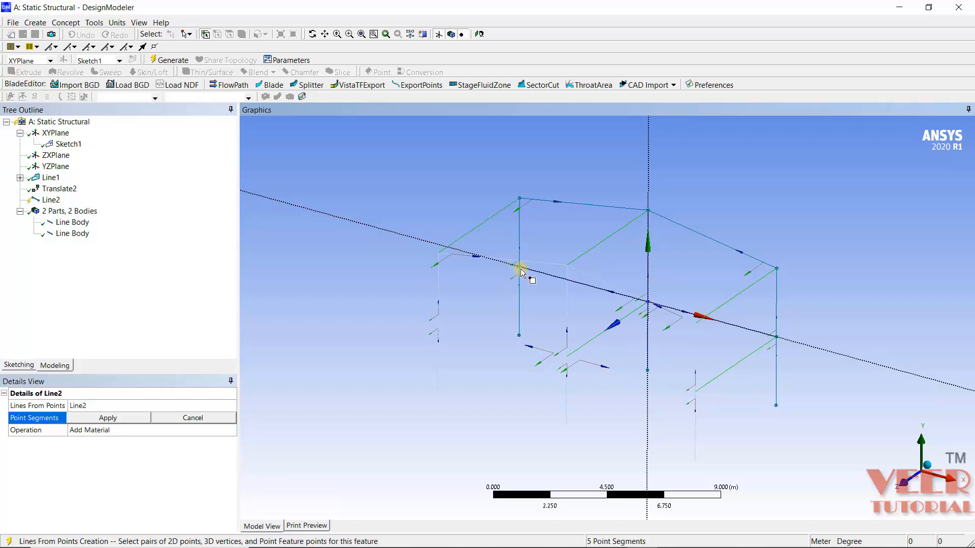
{"action": "left_click", "coordinate": [438, 322]}
{"action": "left_click", "coordinate": [124, 419]}
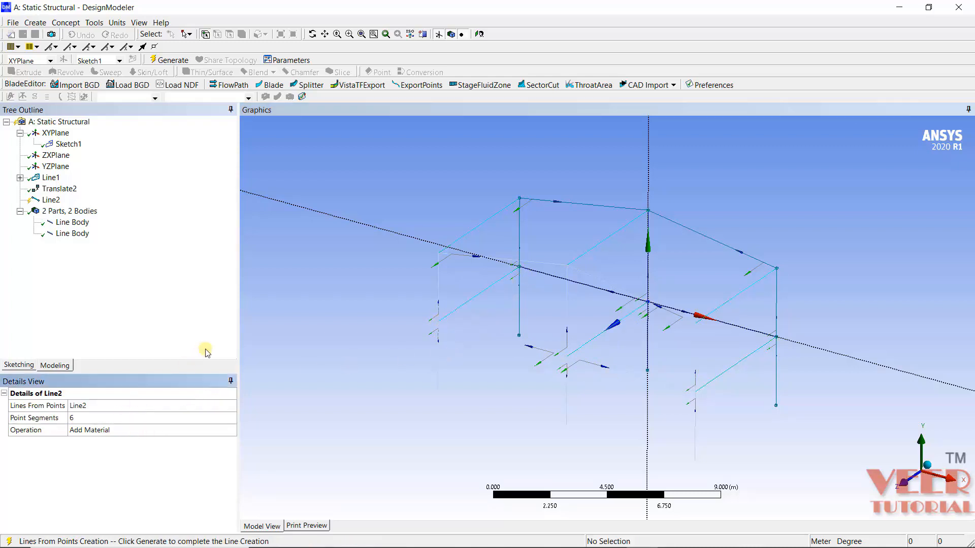
{"action": "left_click", "coordinate": [172, 60]}
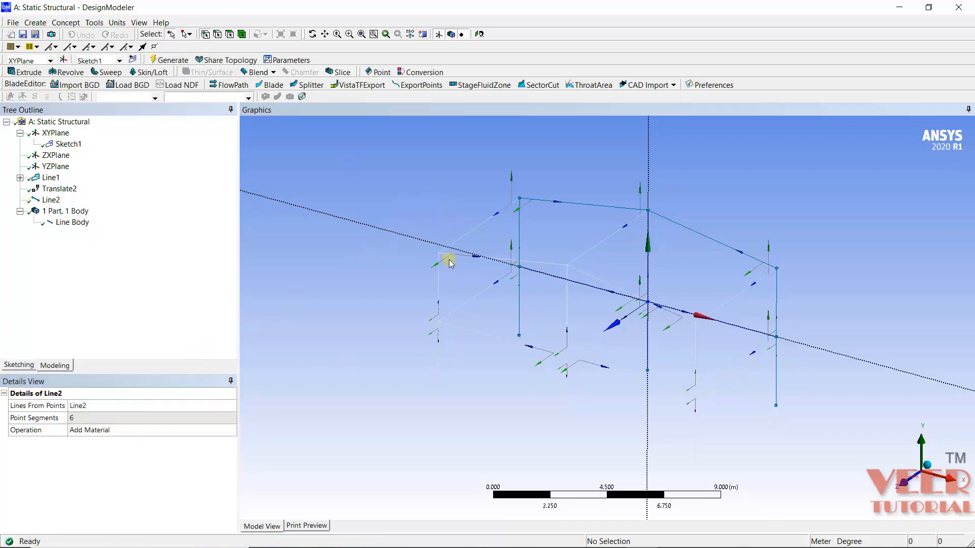
Create an I Section cross section for the frame's line body.
{"action": "middle_click_drag", "start_coordinate": [445, 262], "coordinate": [530, 290]}
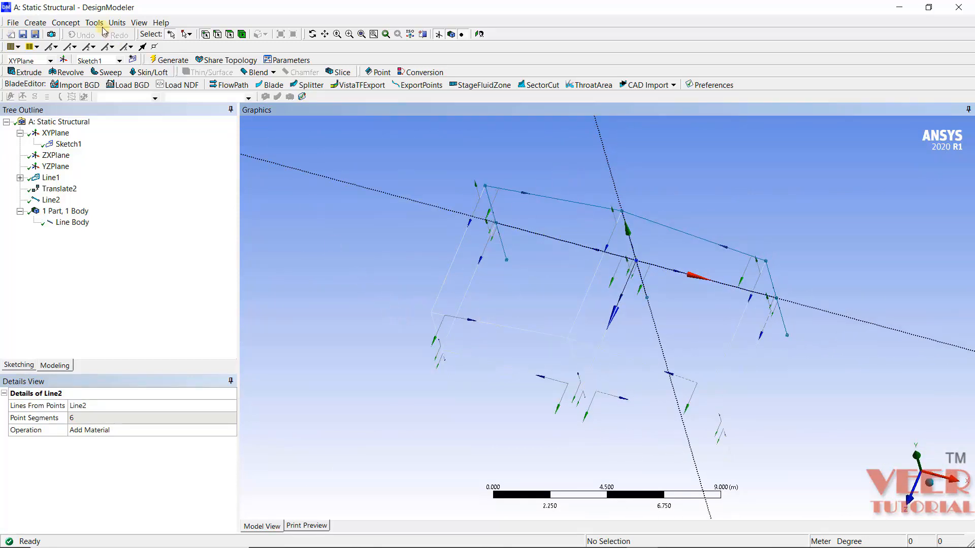
{"action": "left_click", "coordinate": [66, 23]}
{"action": "mouse_move", "coordinate": [137, 133]}
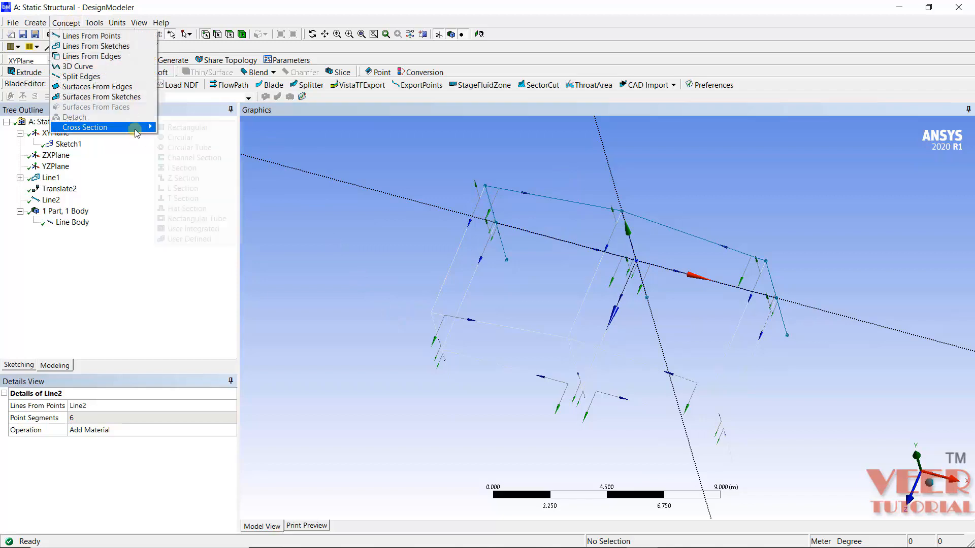
{"action": "left_click", "coordinate": [183, 169]}
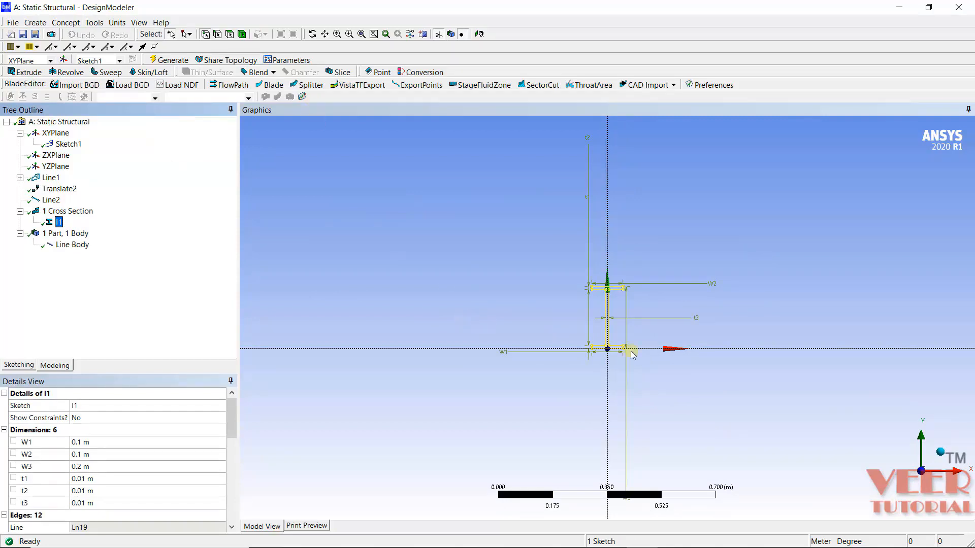
{"action": "scroll", "coordinate": [632, 350], "scroll_direction": "up", "scroll_amount": 3}
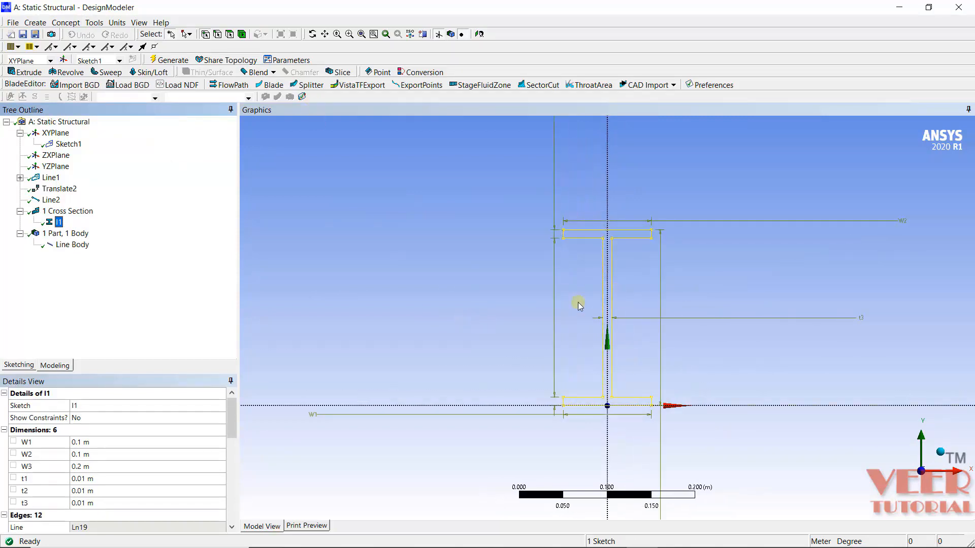
{"action": "scroll", "coordinate": [641, 200], "scroll_direction": "up", "scroll_amount": 3}
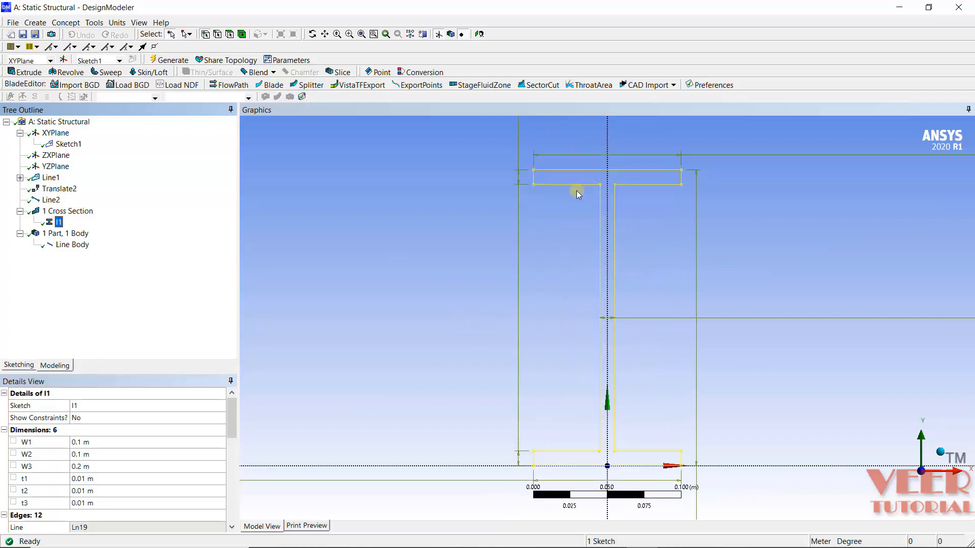
{"action": "scroll", "coordinate": [566, 158], "scroll_direction": "down", "scroll_amount": 2}
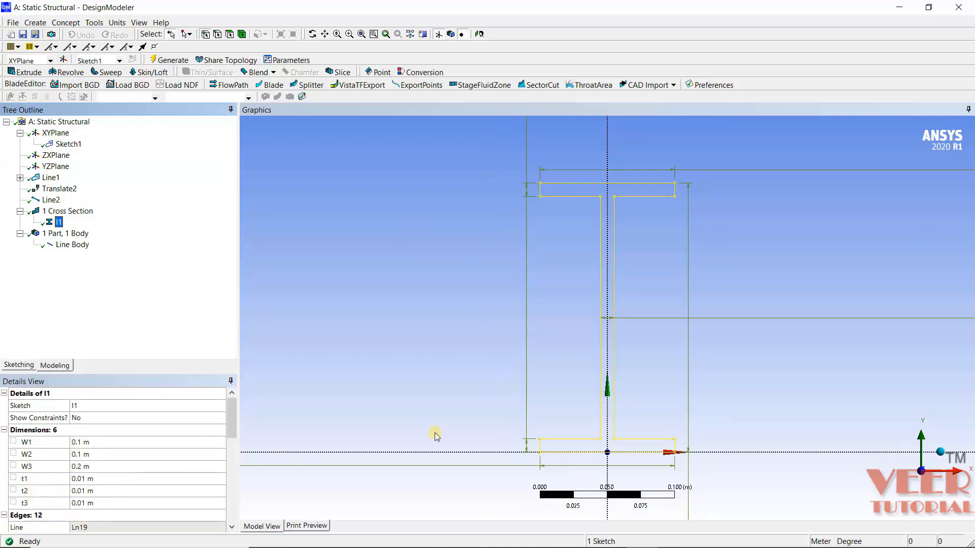
{"action": "scroll", "coordinate": [678, 444], "scroll_direction": "up", "scroll_amount": 2}
{"action": "scroll", "coordinate": [631, 396], "scroll_direction": "down", "scroll_amount": 3}
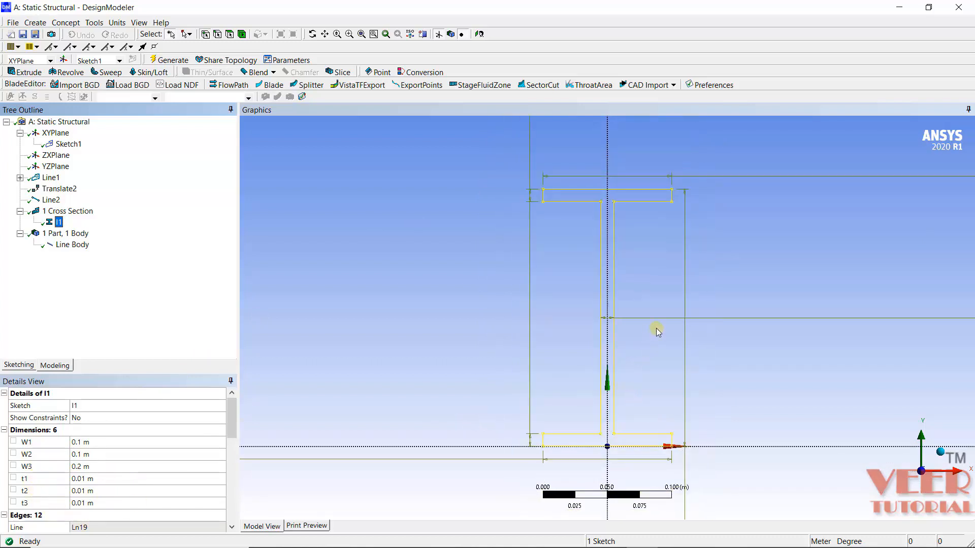
Switch to the ansys course presentation in PowerPoint, look up the I-section dimensions, and return to DesignModeler.
{"action": "key", "text": "alt+Tab"}
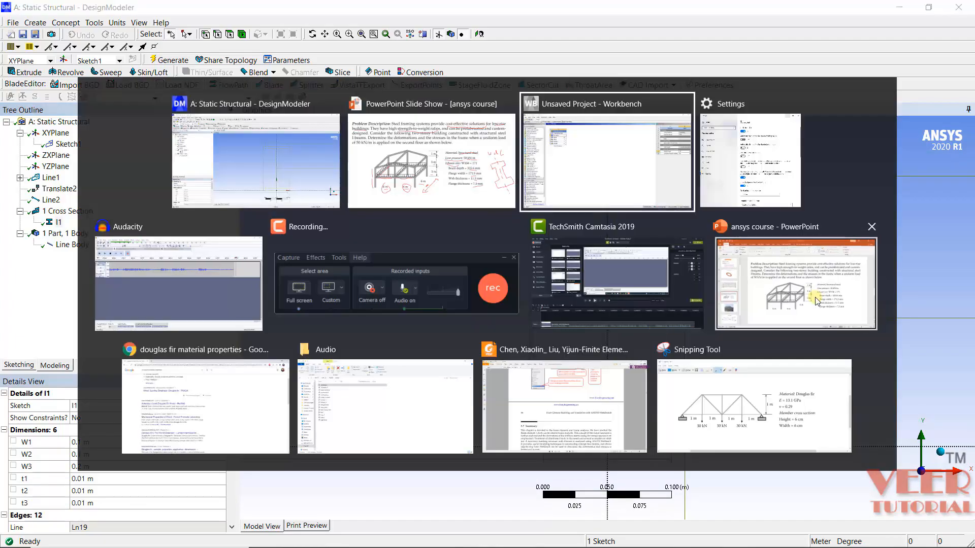
{"action": "left_click", "coordinate": [816, 301]}
{"action": "scroll", "coordinate": [816, 301], "scroll_direction": "down", "scroll_amount": 1}
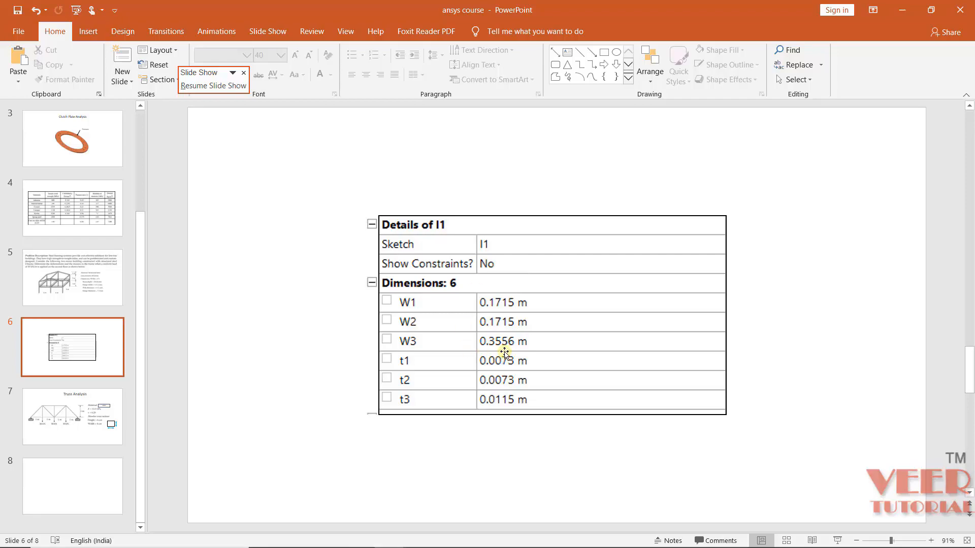
{"action": "key", "text": "alt+Tab"}
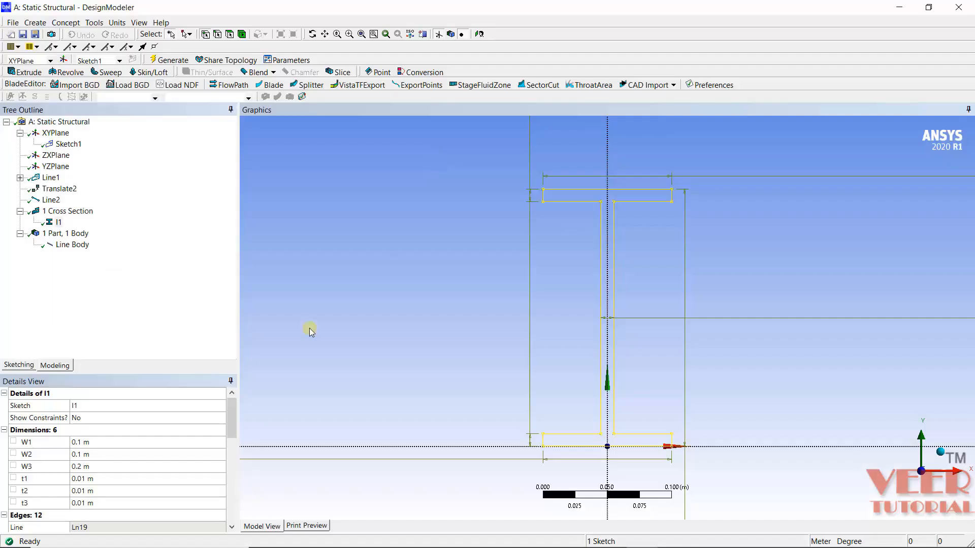
Set the I-section's lower flange width W1 to 0.1715 m.
{"action": "left_click", "coordinate": [108, 442]}
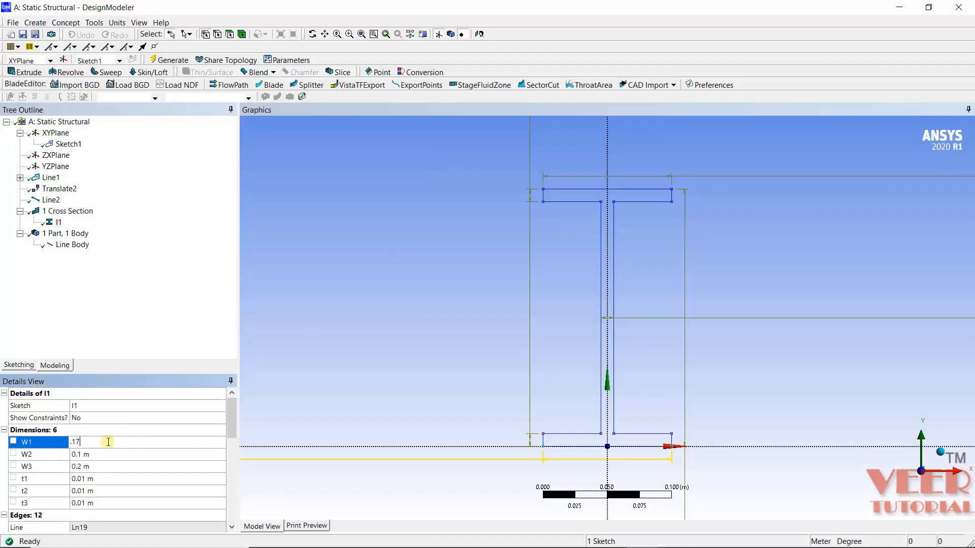
{"action": "type", "text": ".1715"}
{"action": "key", "text": "Return"}
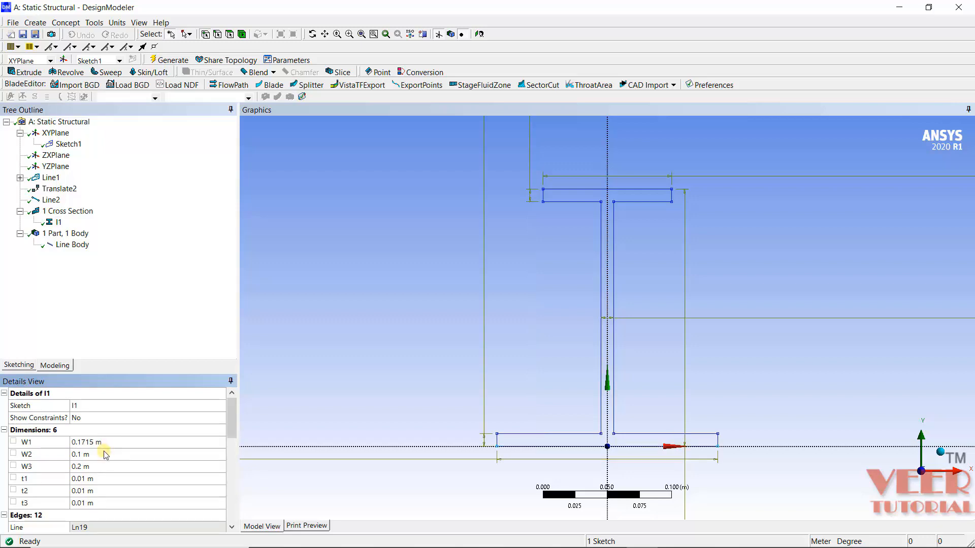
Set the I-section's upper flange width W2 to 0.1715 m and its depth W3 to 0.3556 m, checking the dimensions in the PowerPoint slide.
{"action": "left_click", "coordinate": [104, 453]}
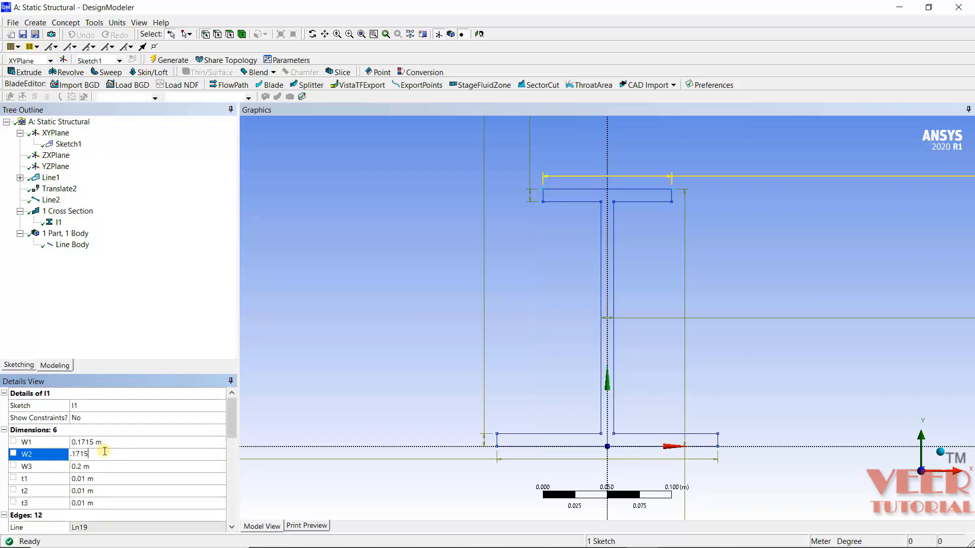
{"action": "key", "text": "Return"}
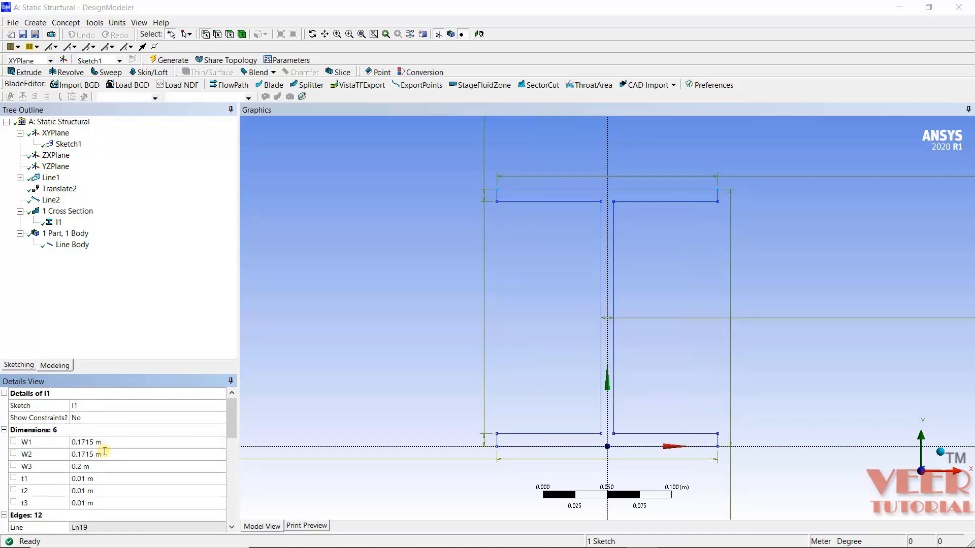
{"action": "key", "text": "alt+Tab"}
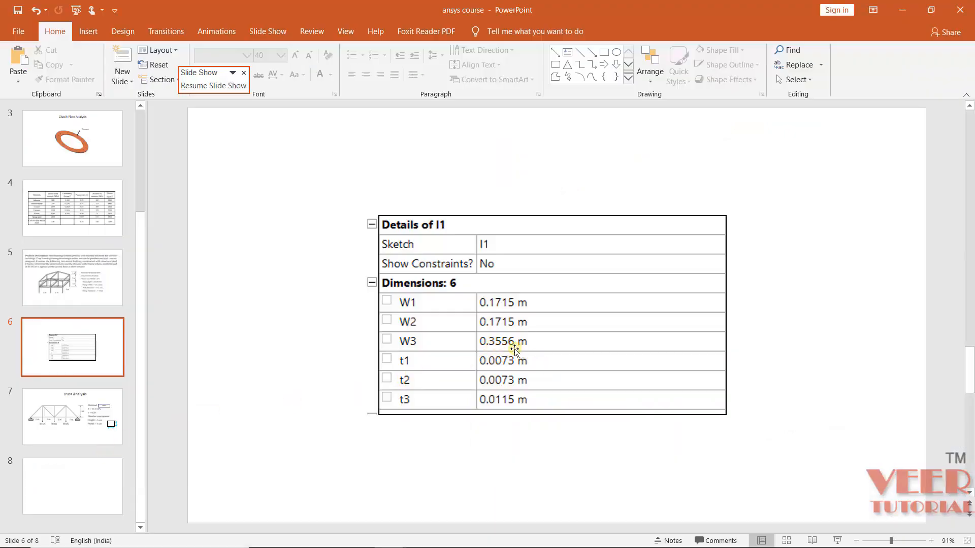
{"action": "key", "text": "alt+Tab"}
{"action": "left_click", "coordinate": [102, 455]}
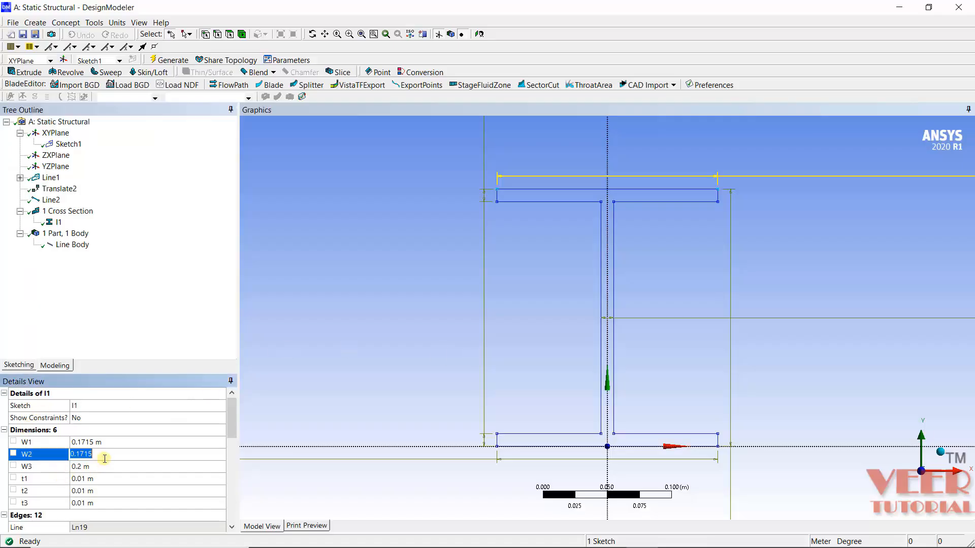
{"action": "left_click", "coordinate": [107, 467]}
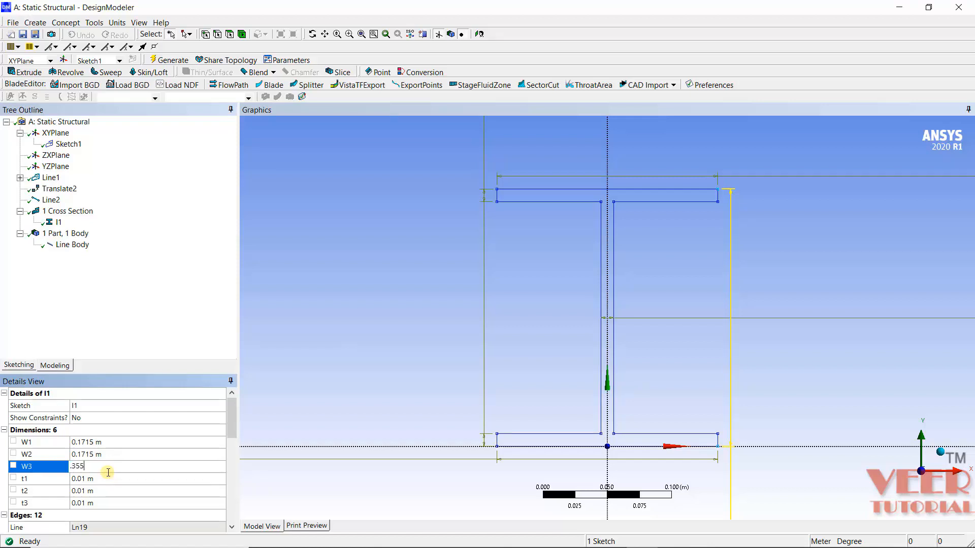
{"action": "key", "text": "Return"}
Set the I-section's flange thicknesses t1 and t2 to 0.0073 m each.
{"action": "left_click", "coordinate": [104, 479]}
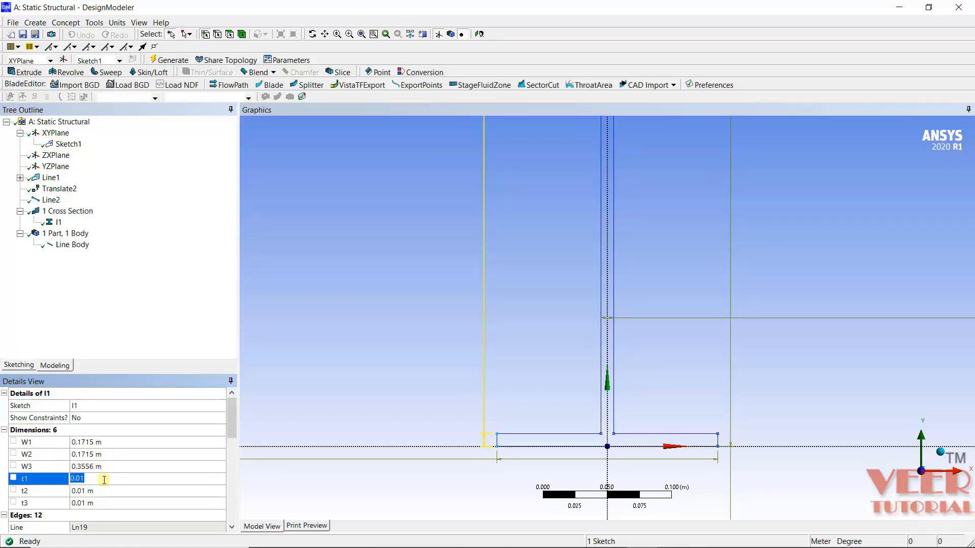
{"action": "type", "text": ".0073"}
{"action": "key", "text": "Return"}
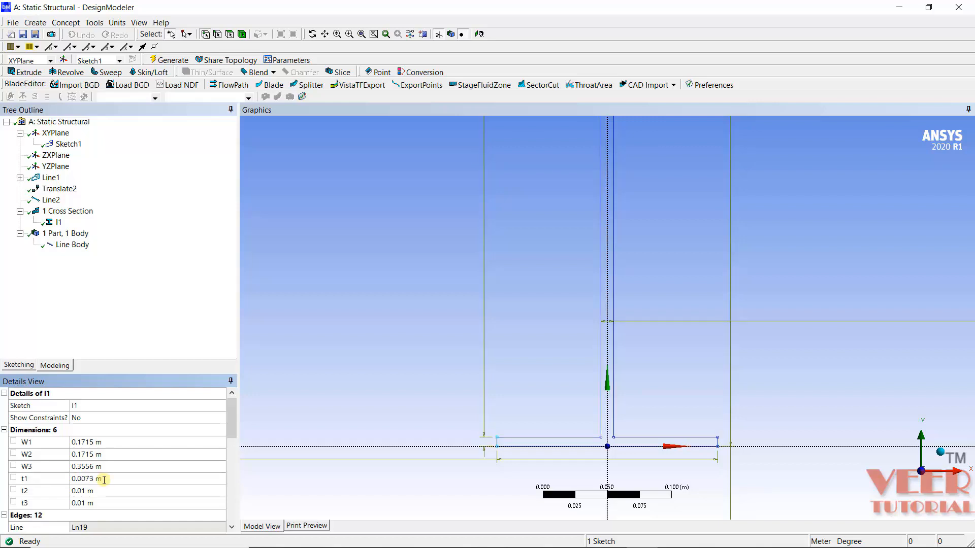
{"action": "left_click", "coordinate": [112, 491]}
{"action": "type", "text": ".0073"}
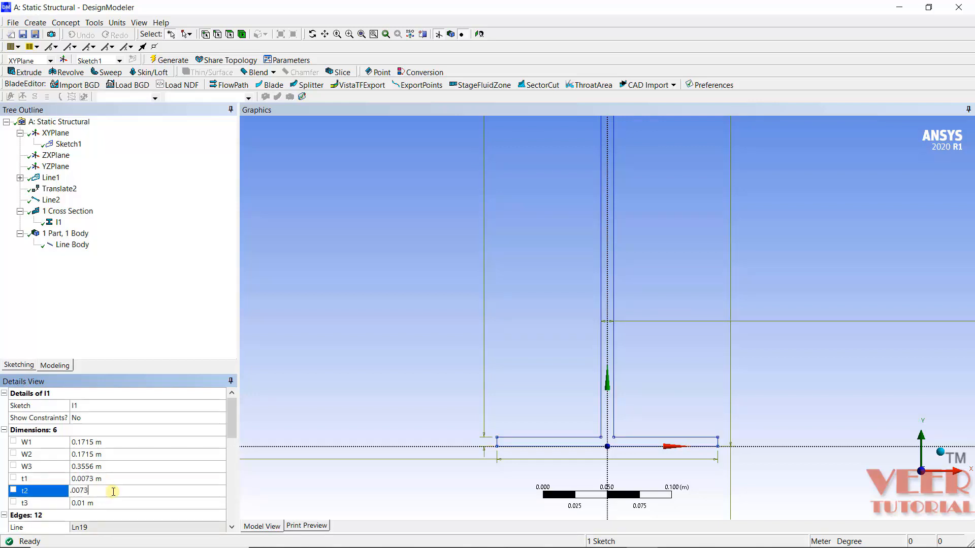
{"action": "key", "text": "Return"}
Set the I-section's web thickness t3 to 0.0115 m and generate the model.
{"action": "left_click", "coordinate": [90, 503]}
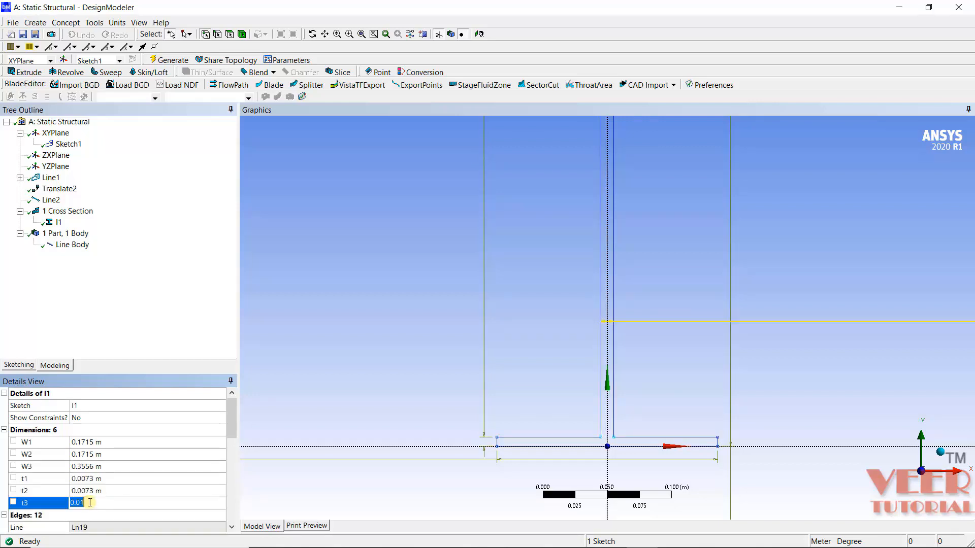
{"action": "type", "text": ".0115"}
{"action": "key", "text": "Return"}
{"action": "left_click", "coordinate": [330, 230]}
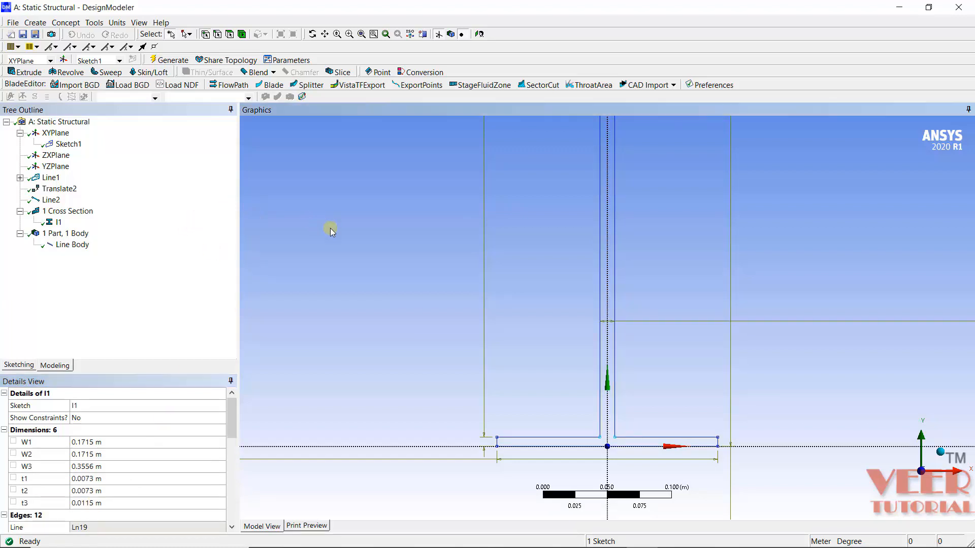
{"action": "left_click", "coordinate": [183, 57]}
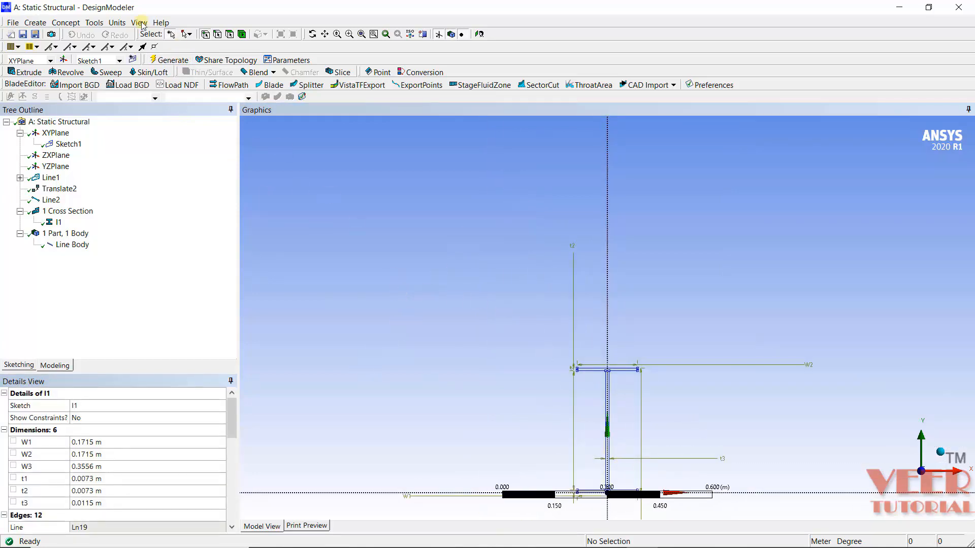
Assign the I1 cross section to the frame's line body.
{"action": "left_click", "coordinate": [72, 245]}
{"action": "left_click", "coordinate": [129, 455]}
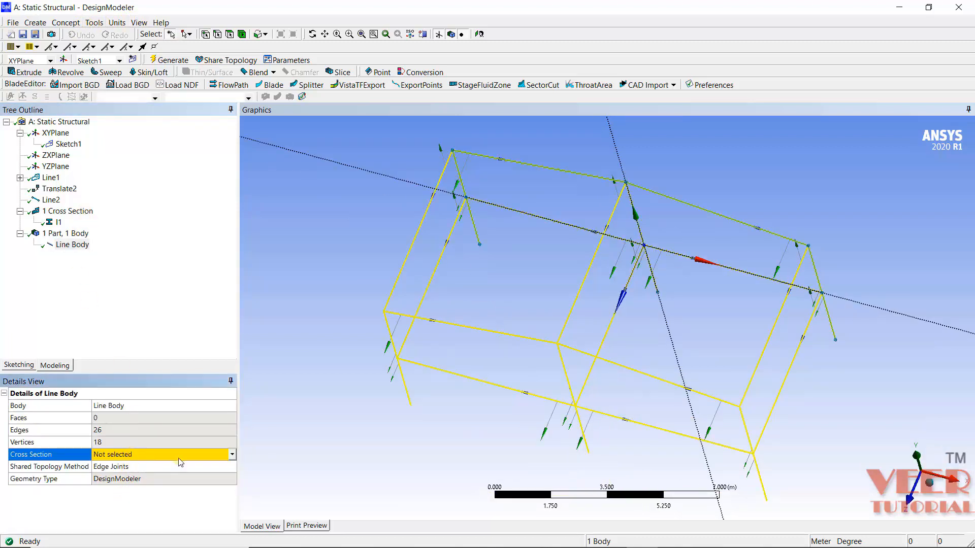
{"action": "left_click", "coordinate": [232, 455]}
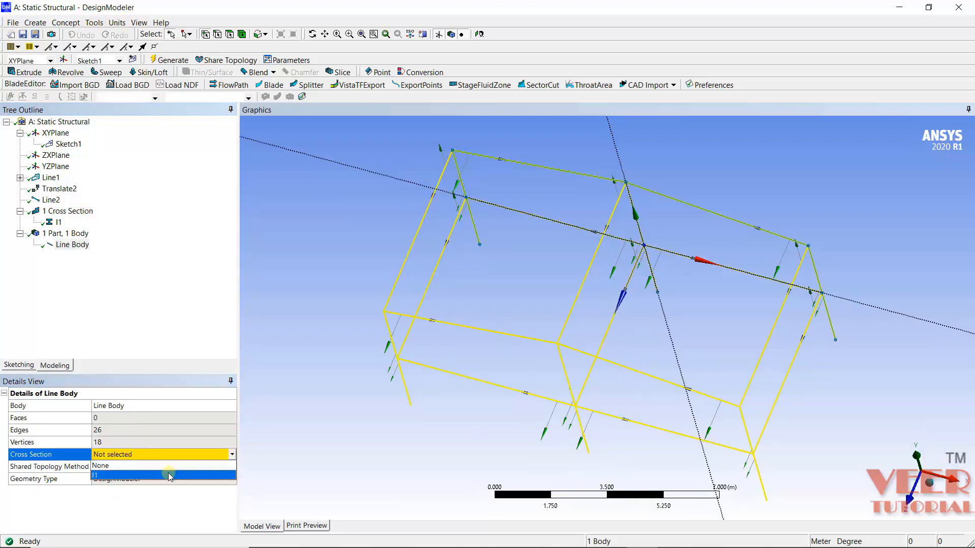
{"action": "left_click", "coordinate": [169, 476]}
{"action": "left_click", "coordinate": [307, 354]}
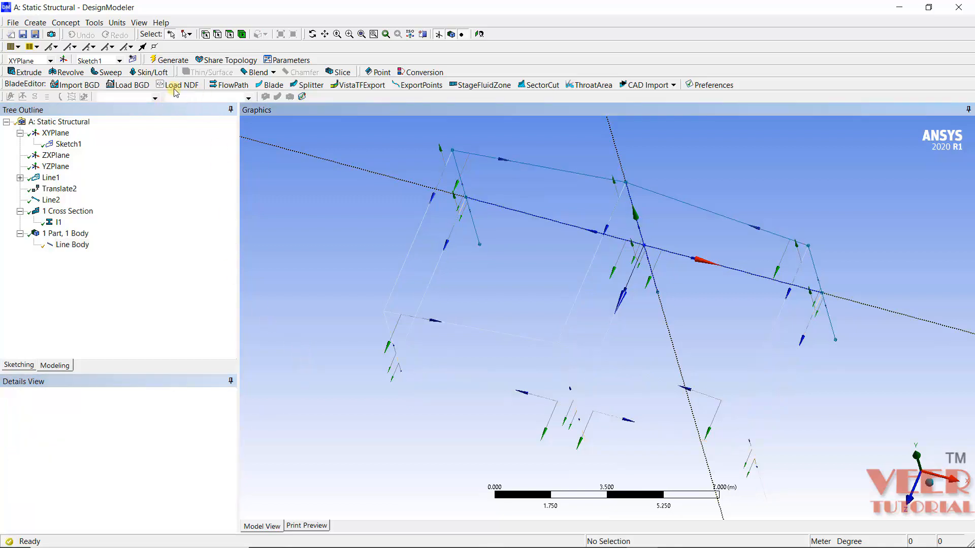
Turn on the display of cross section solids and view the frame's I-beams in an upright 3D orientation.
{"action": "left_click", "coordinate": [142, 23]}
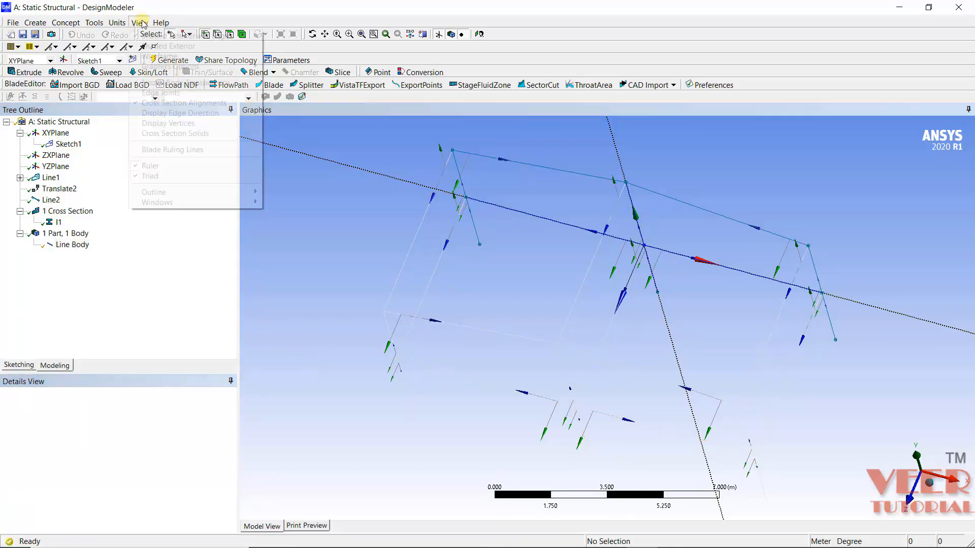
{"action": "left_click", "coordinate": [165, 136]}
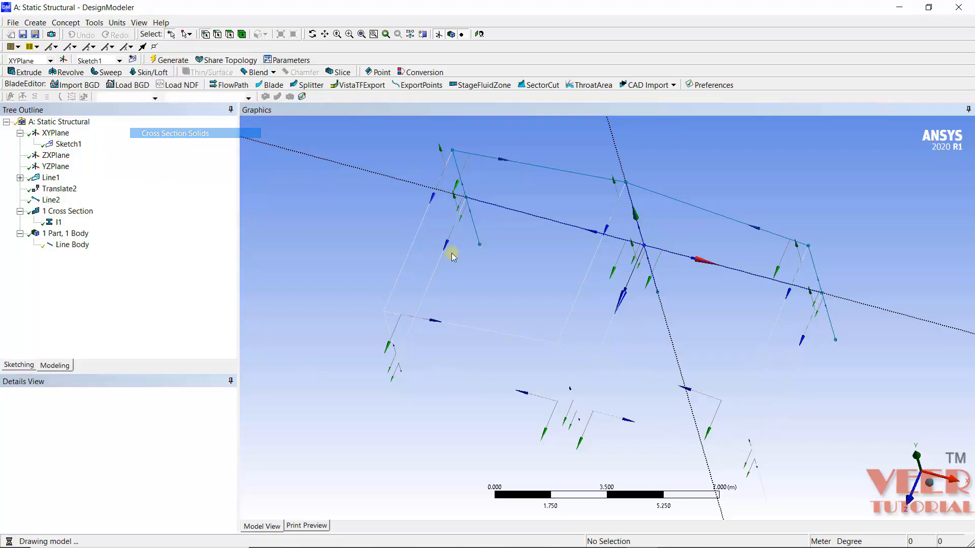
{"action": "middle_click_drag", "start_coordinate": [420, 327], "coordinate": [588, 374]}
{"action": "middle_click_drag", "start_coordinate": [826, 376], "coordinate": [735, 305]}
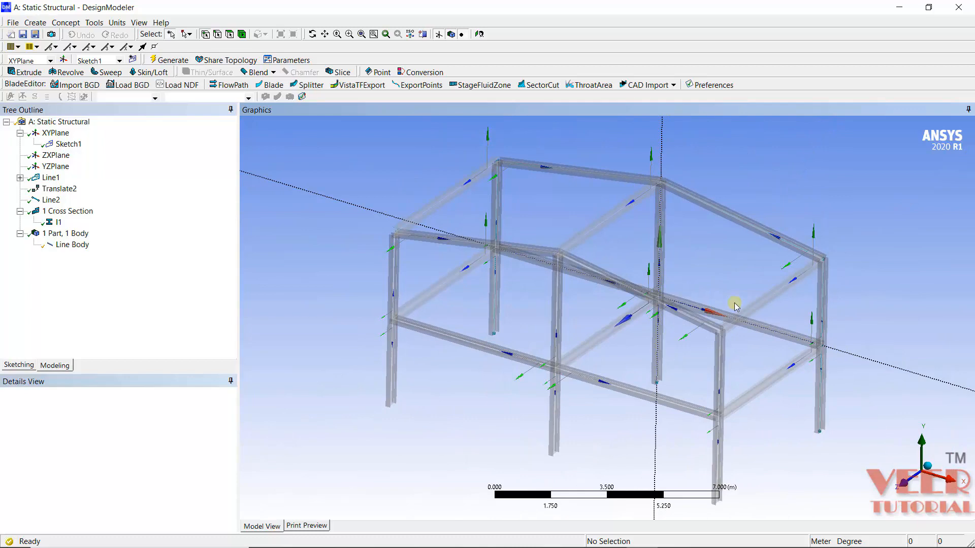
Close DesignModeler and save the Workbench project as steel_frame_1 in the steel frame folder.
{"action": "left_click", "coordinate": [13, 23]}
{"action": "left_click", "coordinate": [76, 211]}
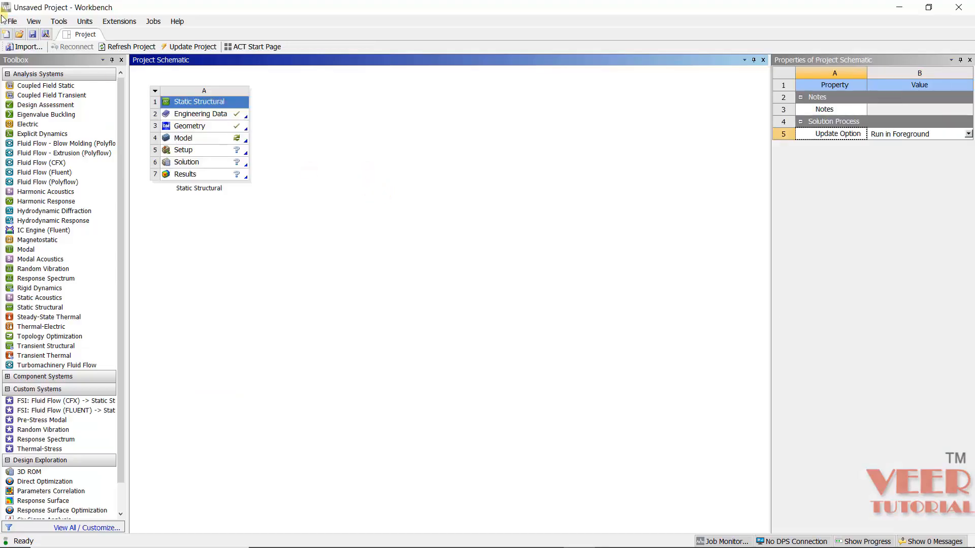
{"action": "left_click", "coordinate": [6, 23]}
{"action": "left_click", "coordinate": [82, 58]}
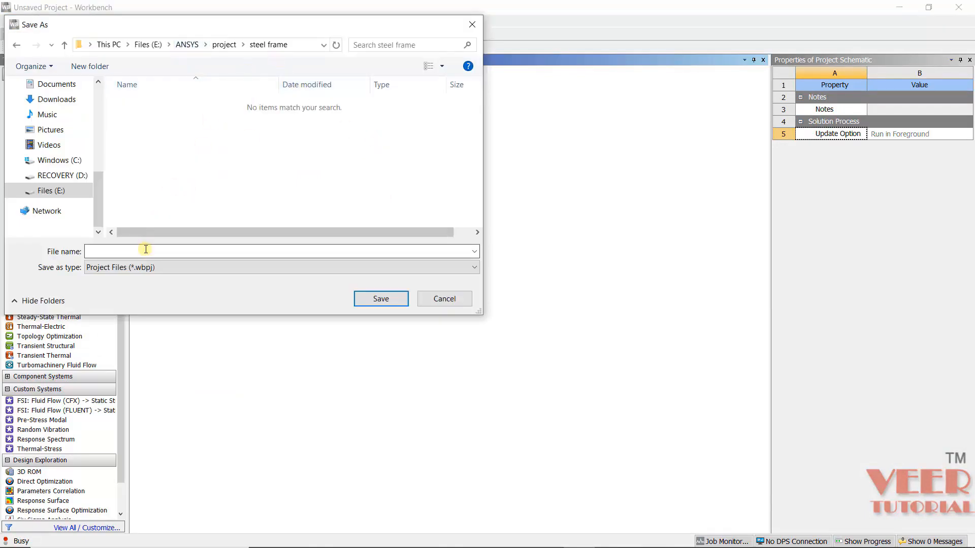
{"action": "type", "text": "steel_frame"}
{"action": "key", "text": "Return"}
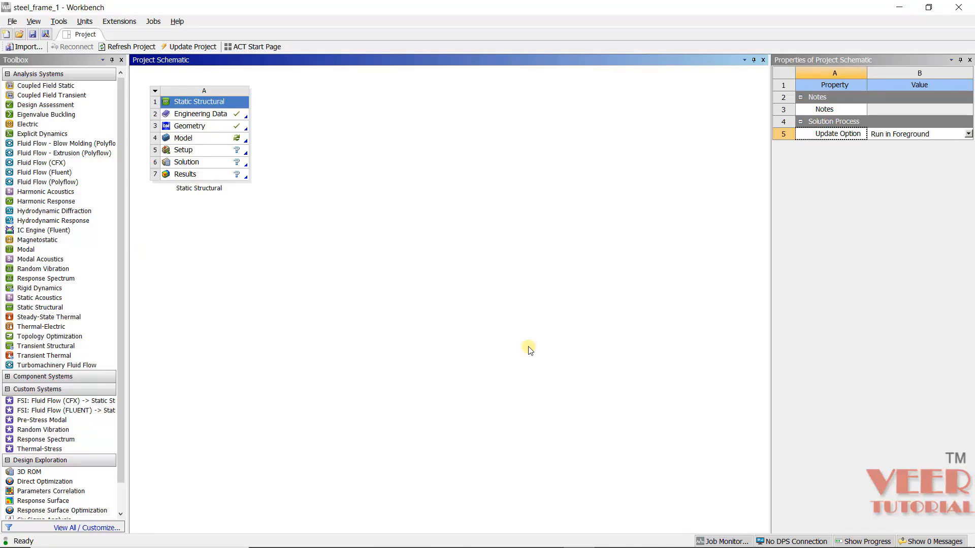
Open the Static Structural system's Model cell for editing in Mechanical.
{"action": "left_click", "coordinate": [182, 139]}
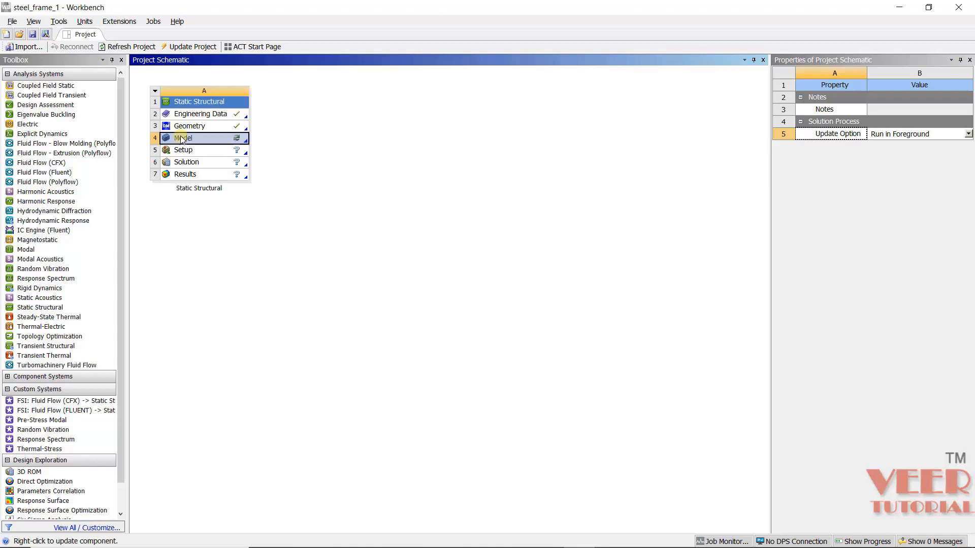
{"action": "right_click", "coordinate": [182, 140]}
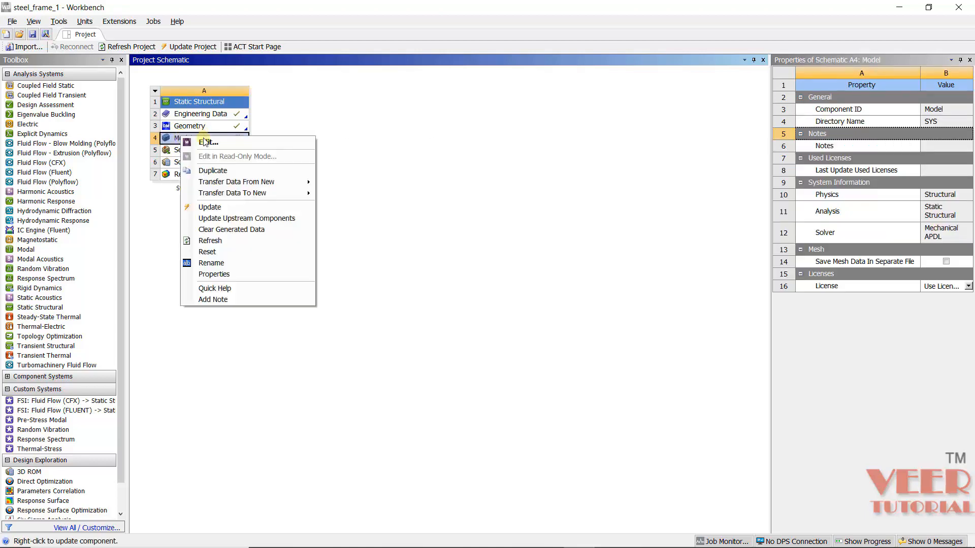
{"action": "left_click", "coordinate": [206, 142]}
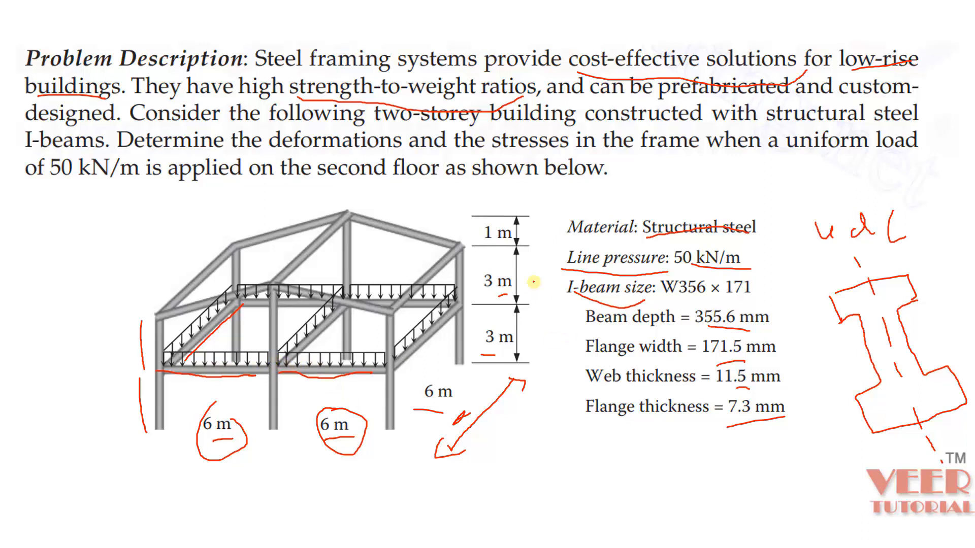
Mark the 50 kN/m line pressure and the column bases on the problem description slide, and switch to Mechanical.
{"action": "mouse_move", "coordinate": [601, 247]}
{"action": "left_mouse_down"}
{"action": "mouse_move", "coordinate": [808, 254]}
{"action": "mouse_move", "coordinate": [551, 260]}
{"action": "left_mouse_up"}
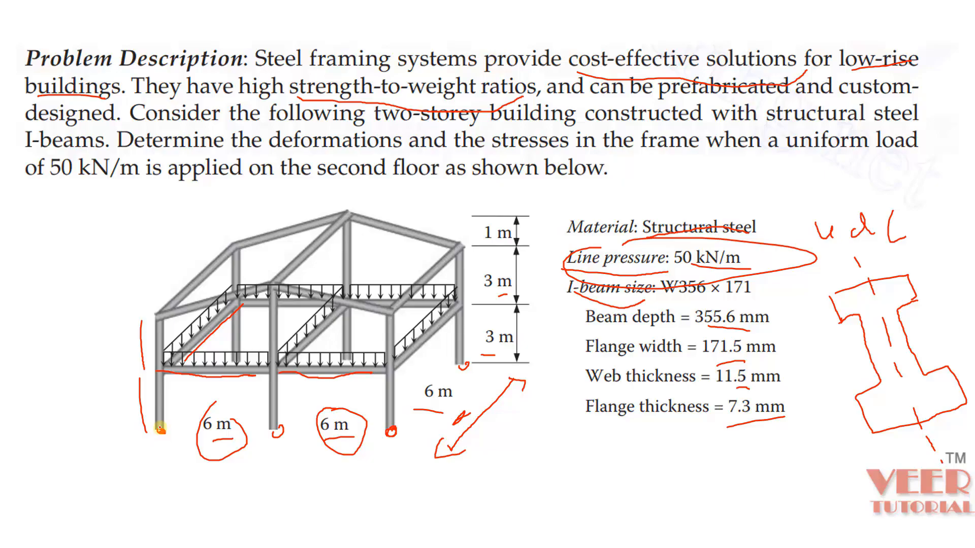
{"action": "key", "text": "alt+Tab"}
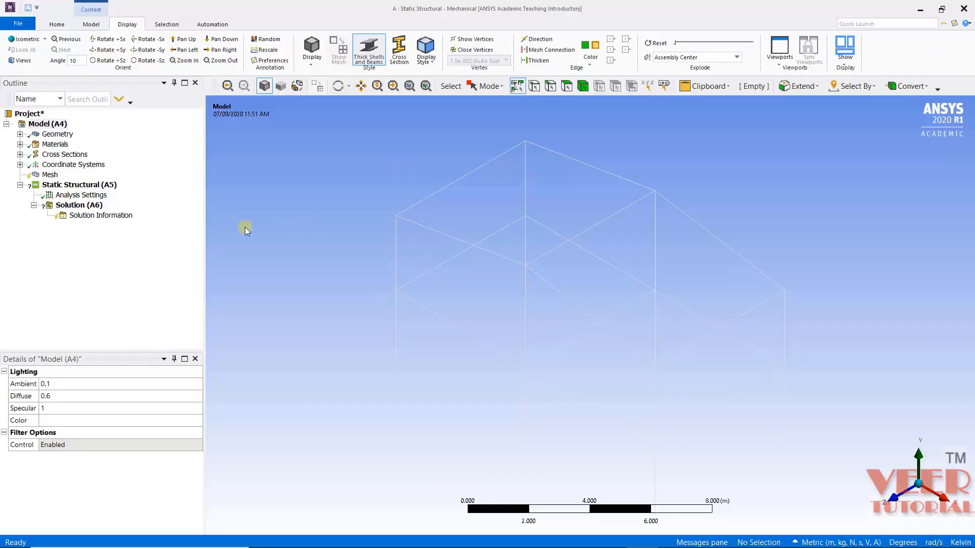
Examine the imported line body's cross section and material assignment under Geometry.
{"action": "left_click", "coordinate": [20, 134]}
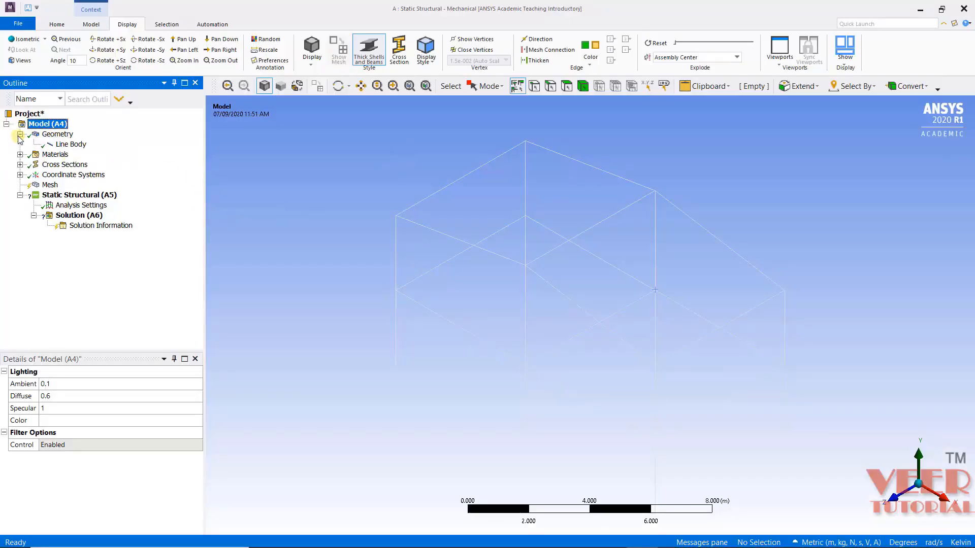
{"action": "left_click", "coordinate": [72, 145]}
{"action": "scroll", "coordinate": [121, 447], "scroll_direction": "down", "scroll_amount": 2}
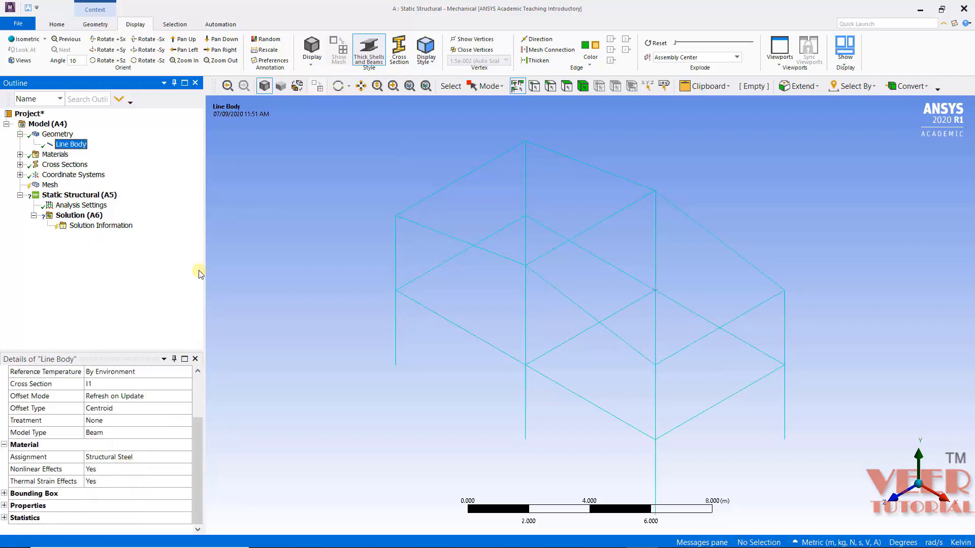
Generate the frame's mesh with the default element size.
{"action": "left_click", "coordinate": [51, 184]}
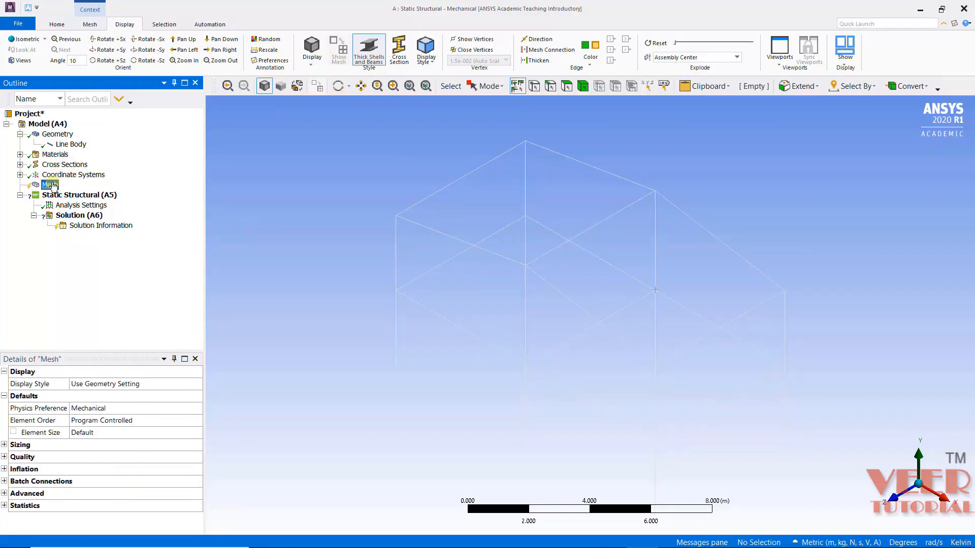
{"action": "right_click", "coordinate": [50, 187]}
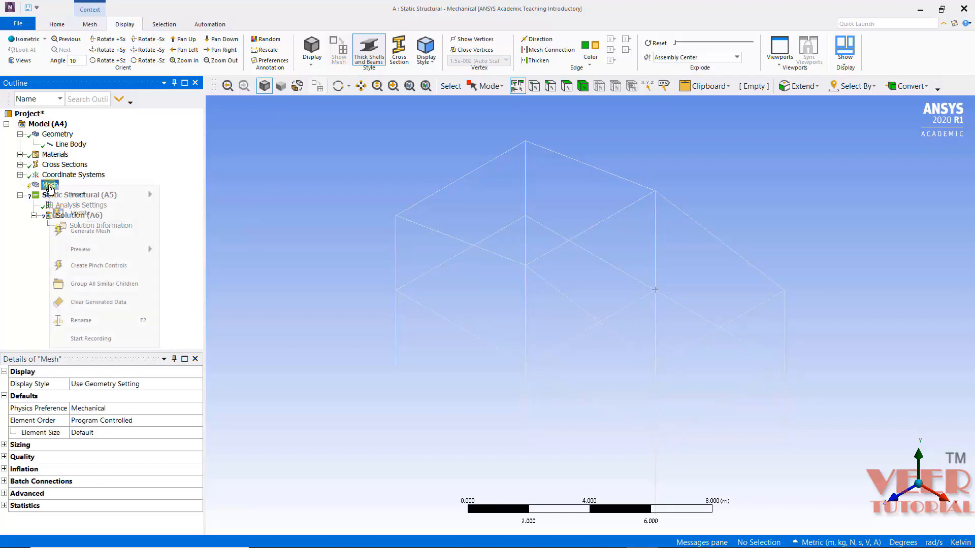
{"action": "left_click", "coordinate": [97, 229]}
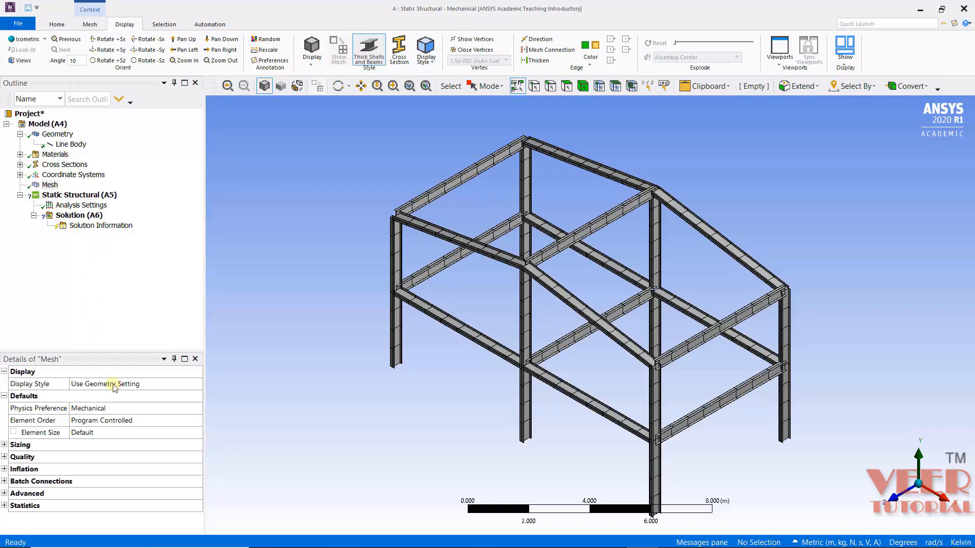
Set the mesh element size to 0.2 m and update the frame's mesh.
{"action": "left_click", "coordinate": [101, 437]}
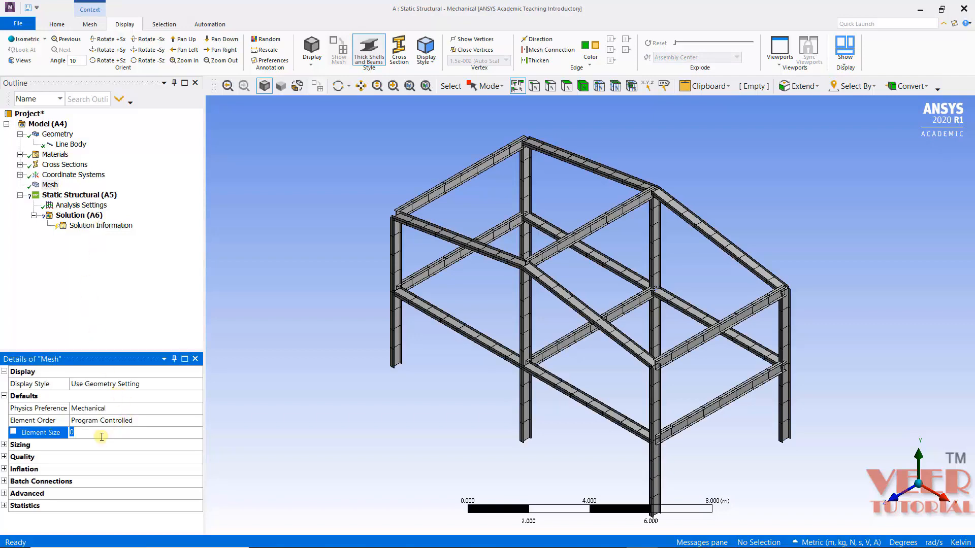
{"action": "type", "text": "0.2"}
{"action": "key", "text": "Return"}
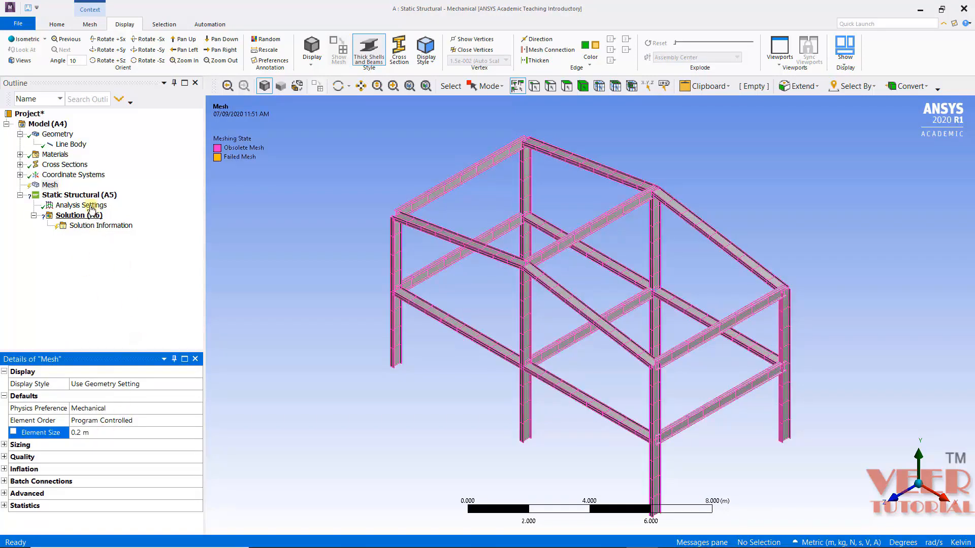
{"action": "left_click", "coordinate": [49, 185]}
{"action": "right_click", "coordinate": [50, 185]}
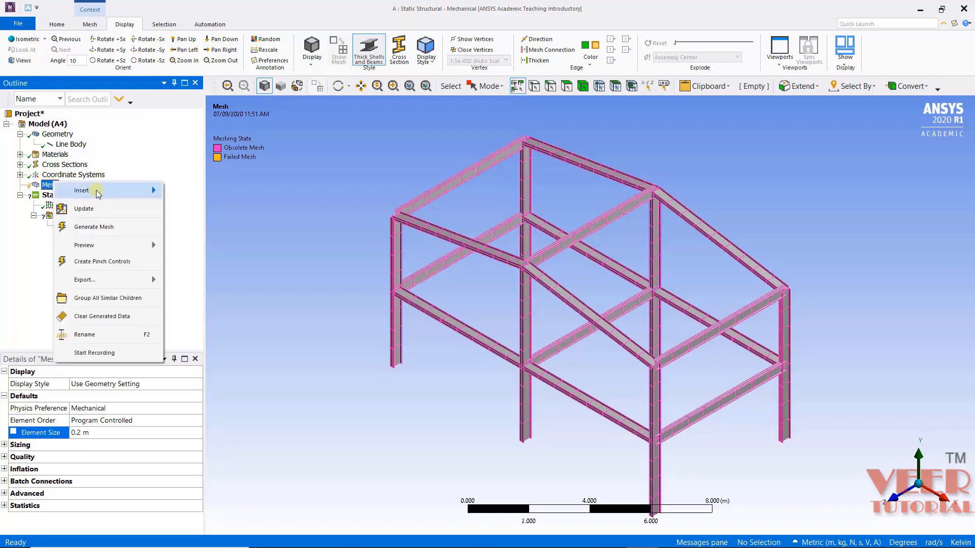
{"action": "left_click", "coordinate": [84, 209]}
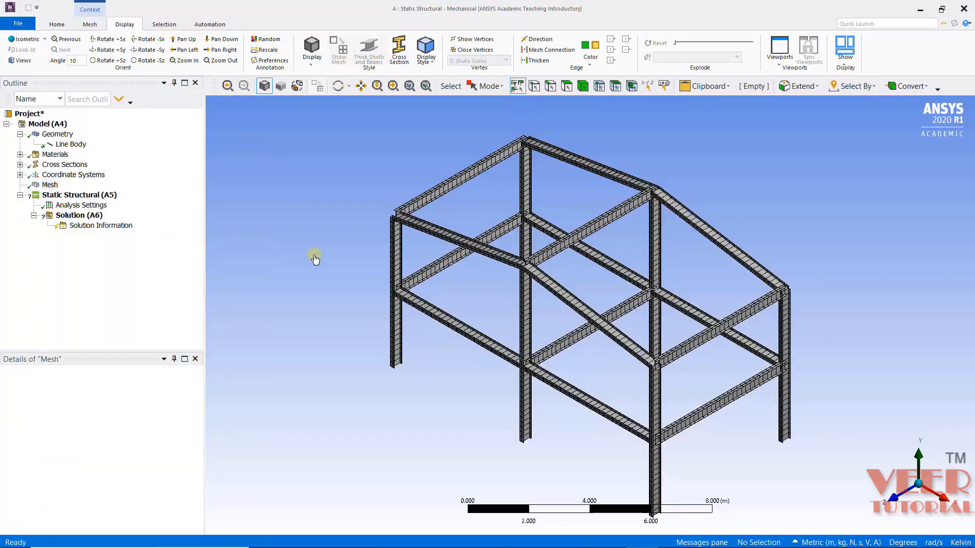
Insert a Line Pressure load into the Static Structural analysis.
{"action": "middle_click_drag", "start_coordinate": [349, 261], "coordinate": [370, 261]}
{"action": "left_click", "coordinate": [74, 196]}
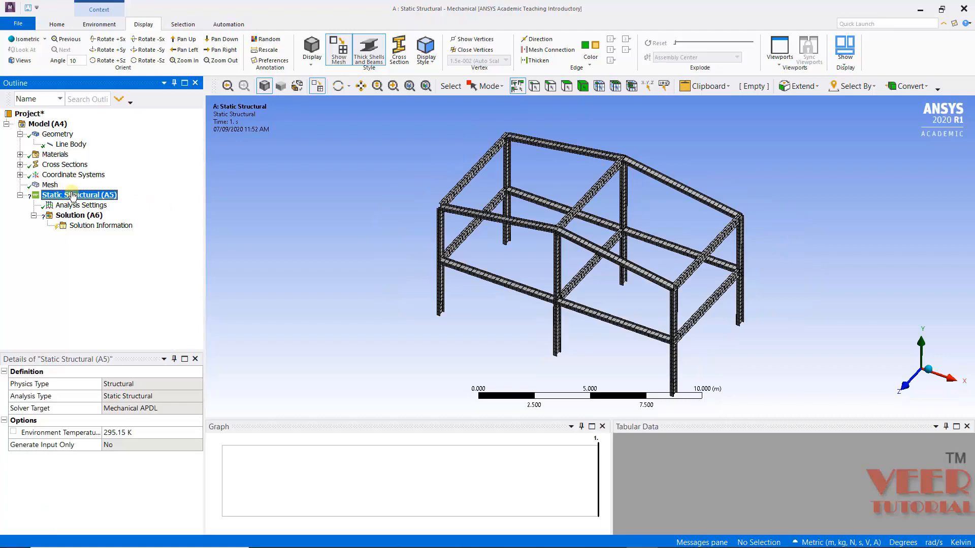
{"action": "right_click", "coordinate": [74, 196]}
{"action": "mouse_move", "coordinate": [139, 199]}
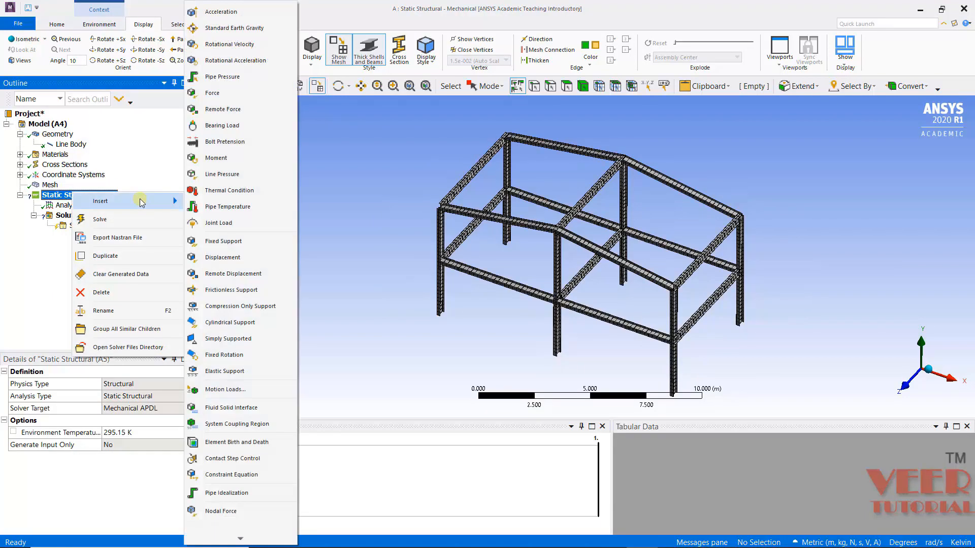
{"action": "left_click", "coordinate": [232, 172]}
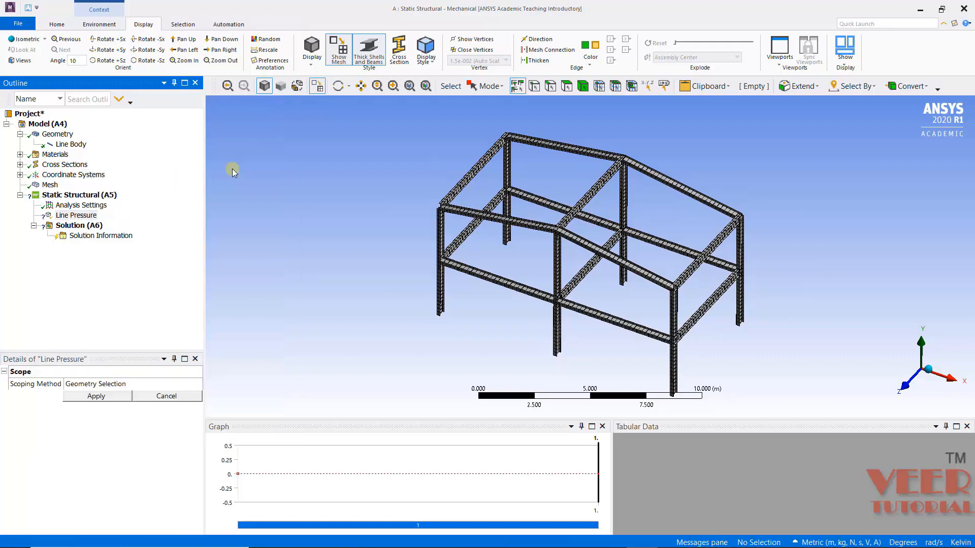
Turn off the thick shells and beams display and the mesh display so the frame shows as plain lines.
{"action": "left_click", "coordinate": [366, 65]}
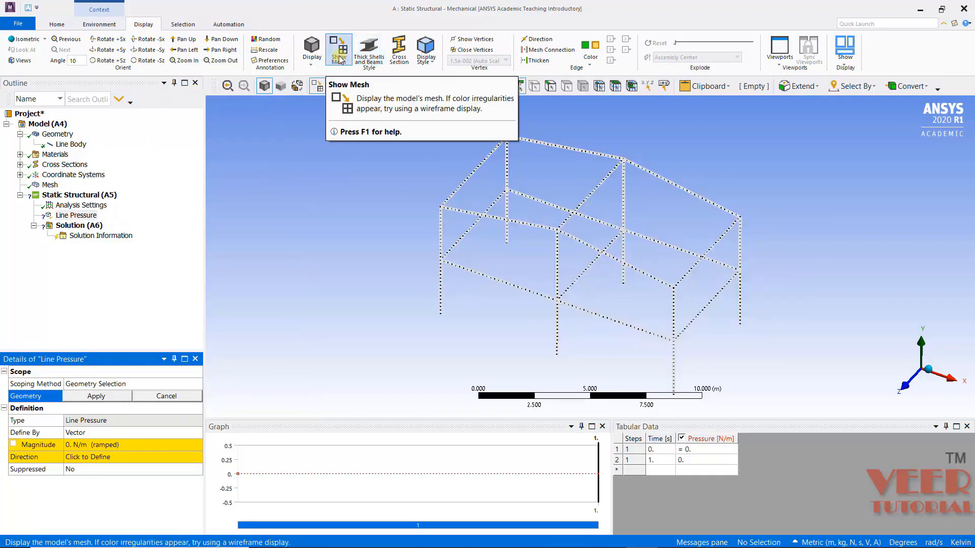
{"action": "left_click", "coordinate": [340, 60]}
{"action": "left_click", "coordinate": [339, 59]}
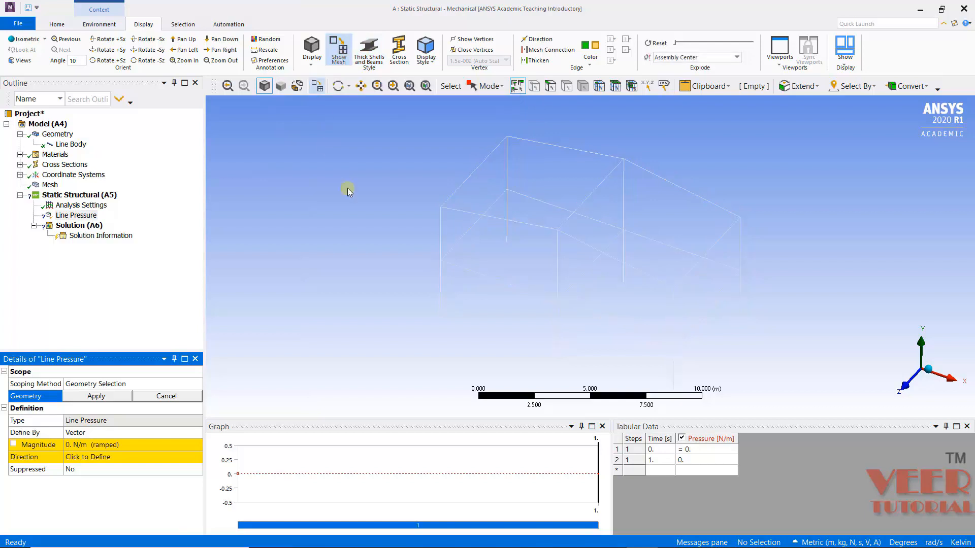
Define the line pressure by components in the global coordinate system, with a Y component of -50000 N/m.
{"action": "left_click", "coordinate": [93, 445]}
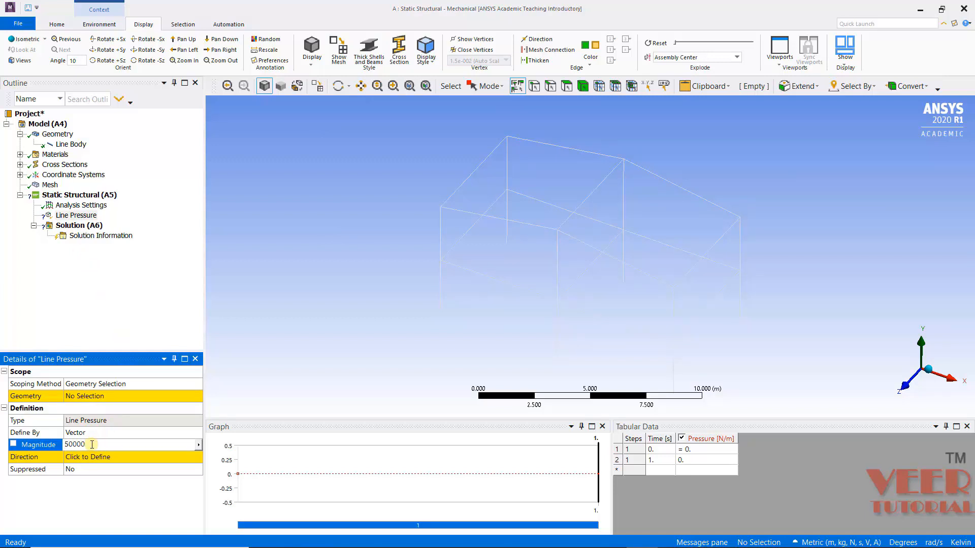
{"action": "key", "text": "Return"}
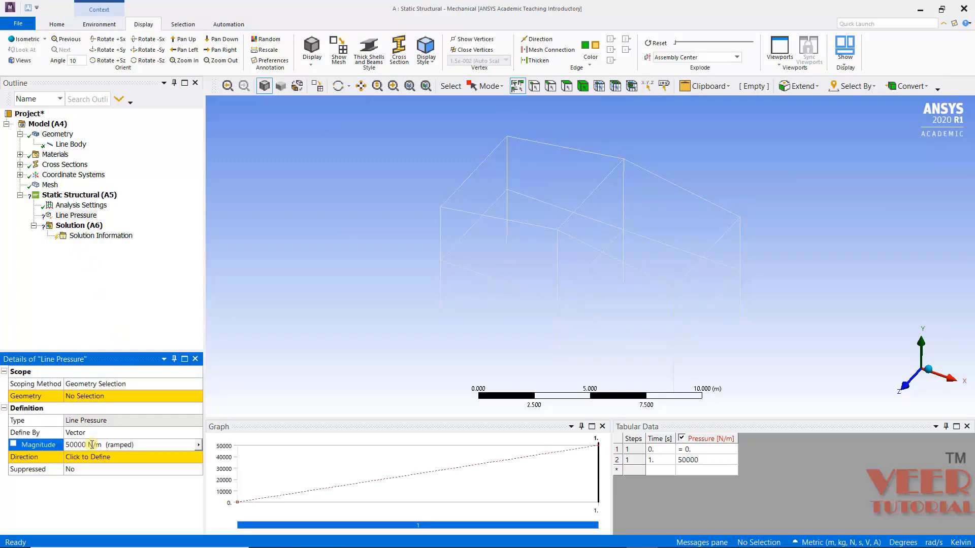
{"action": "left_click", "coordinate": [144, 432]}
{"action": "left_click", "coordinate": [198, 433]}
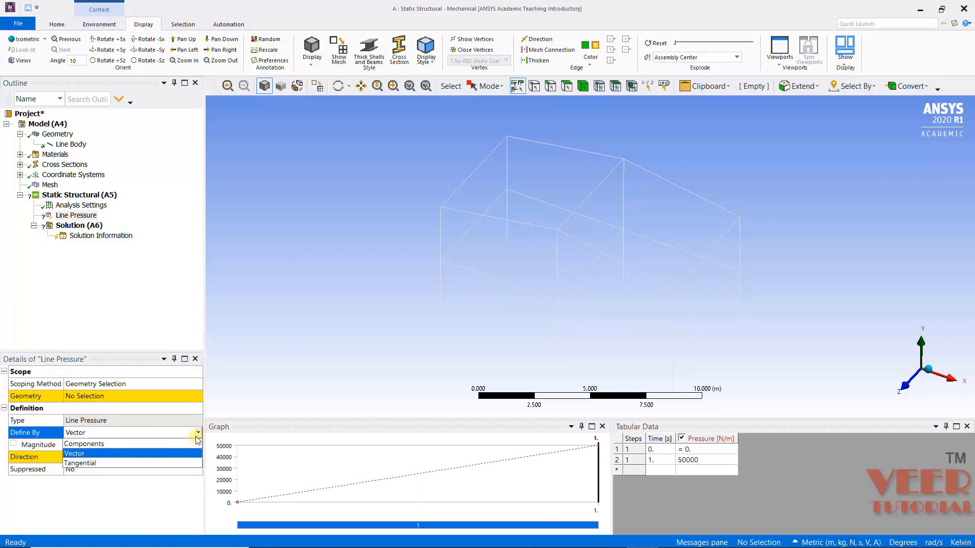
{"action": "left_click", "coordinate": [98, 446]}
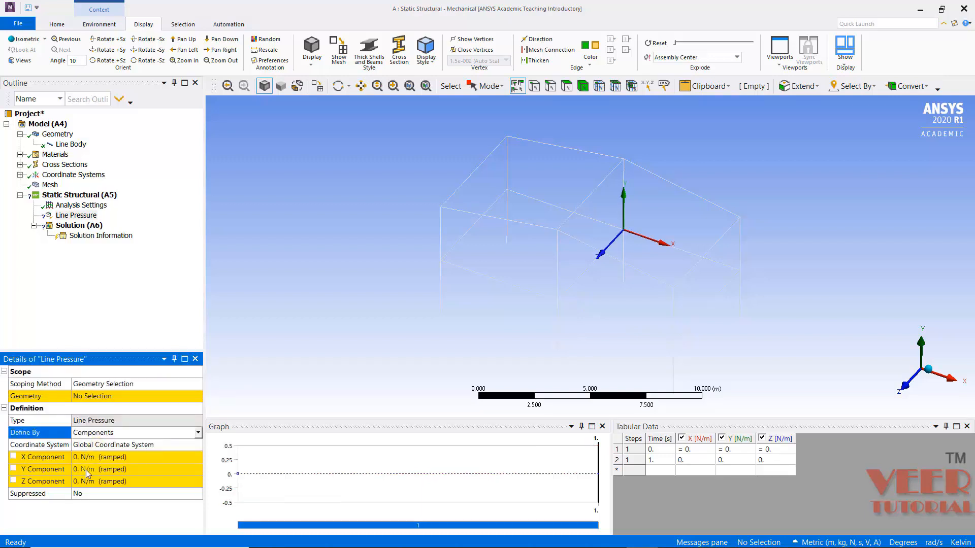
{"action": "middle_click_drag", "start_coordinate": [765, 337], "coordinate": [963, 361]}
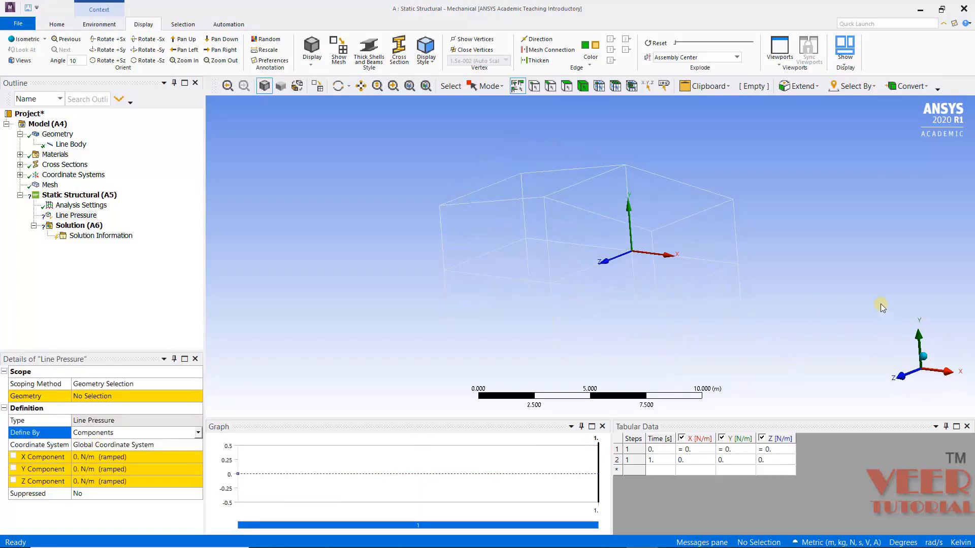
{"action": "left_click", "coordinate": [86, 469]}
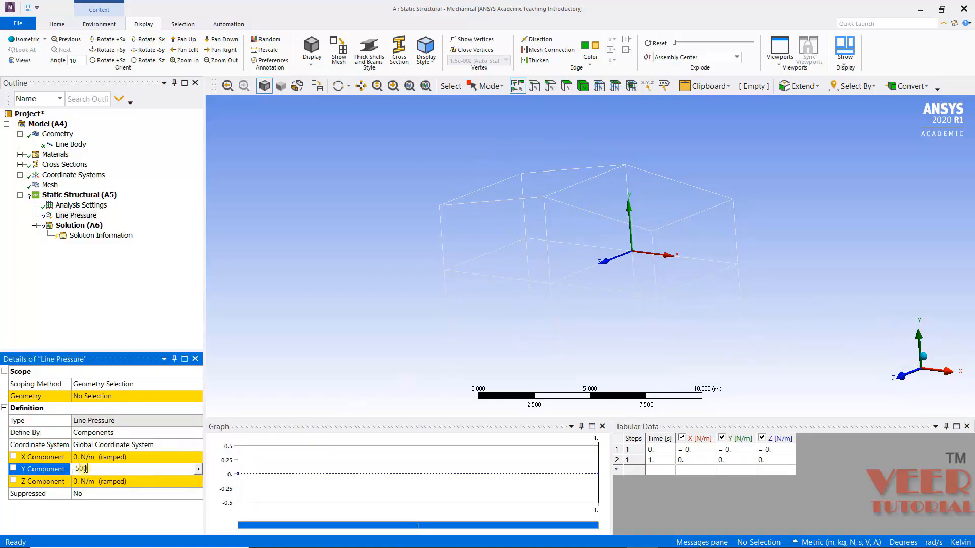
{"action": "key", "text": "Return"}
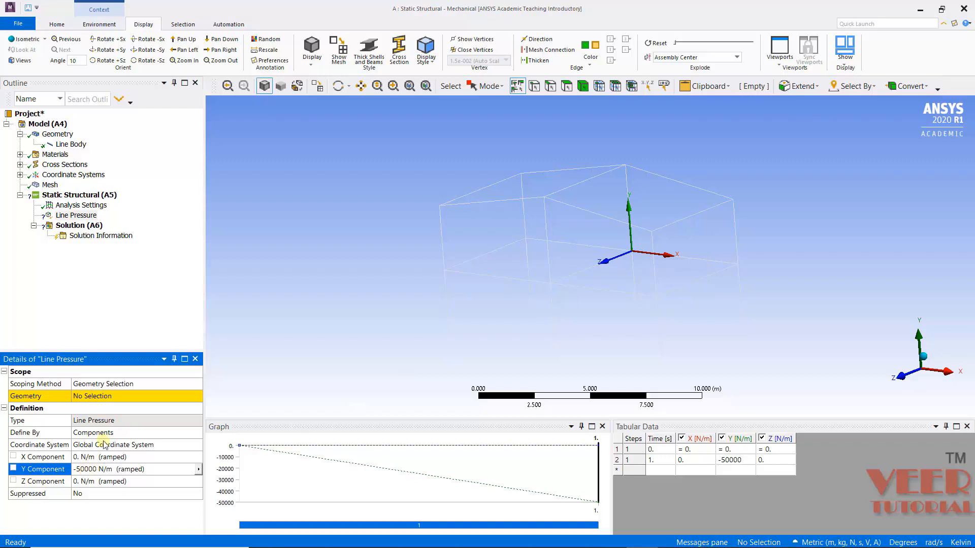
Scope the line pressure to the seven horizontal beam edges of the frame's lower floor level.
{"action": "left_click", "coordinate": [97, 398]}
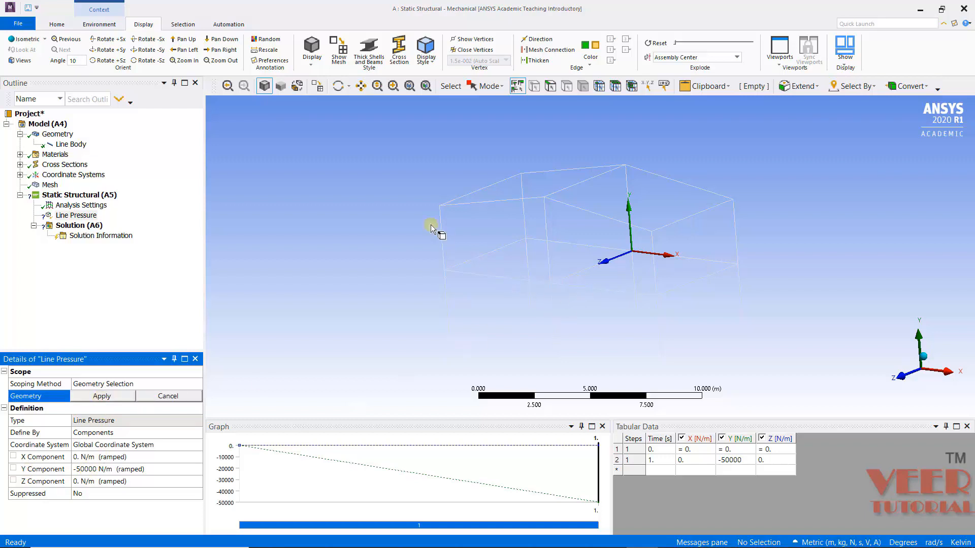
{"action": "left_click", "coordinate": [547, 84]}
{"action": "middle_click_drag", "start_coordinate": [431, 270], "coordinate": [442, 303]}
{"action": "scroll", "coordinate": [525, 294], "scroll_direction": "up", "scroll_amount": 3}
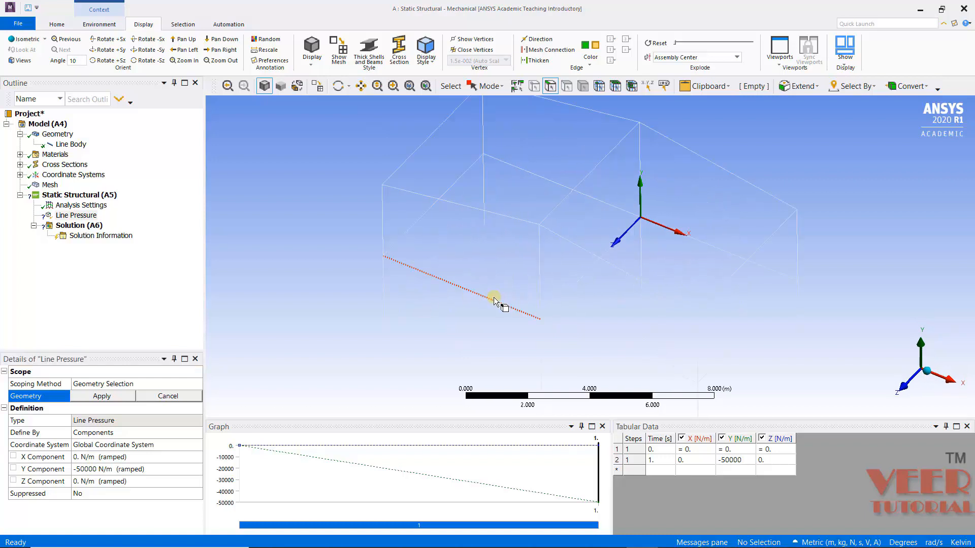
{"action": "left_click", "coordinate": [608, 346], "text": "ctrl"}
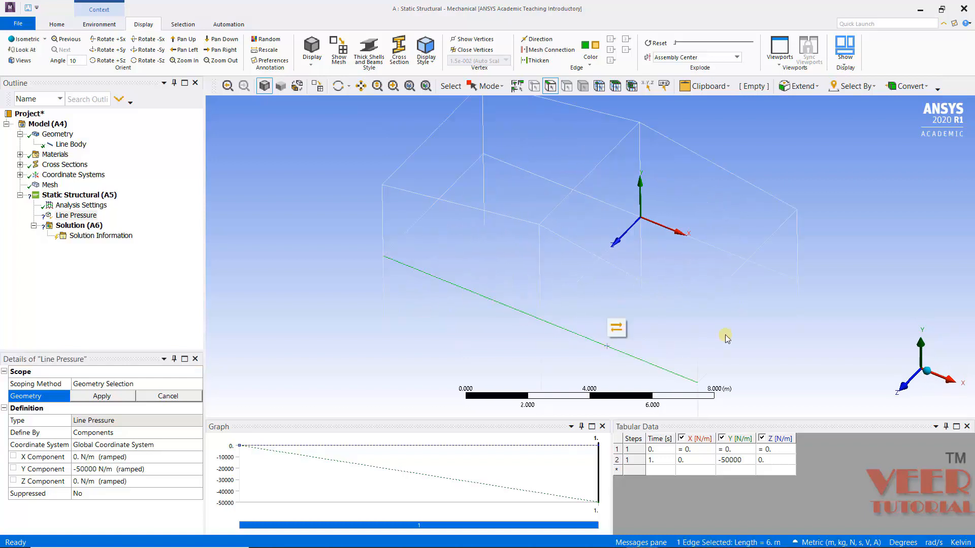
{"action": "left_click", "coordinate": [748, 336], "text": "ctrl"}
{"action": "left_click", "coordinate": [716, 247], "text": "ctrl"}
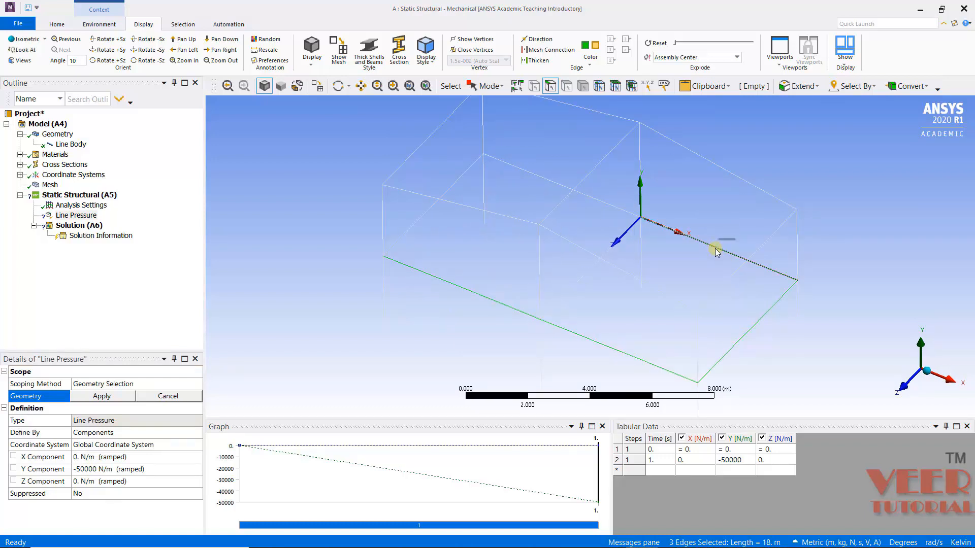
{"action": "left_click", "coordinate": [587, 283], "text": "ctrl"}
{"action": "left_click", "coordinate": [544, 179], "text": "ctrl"}
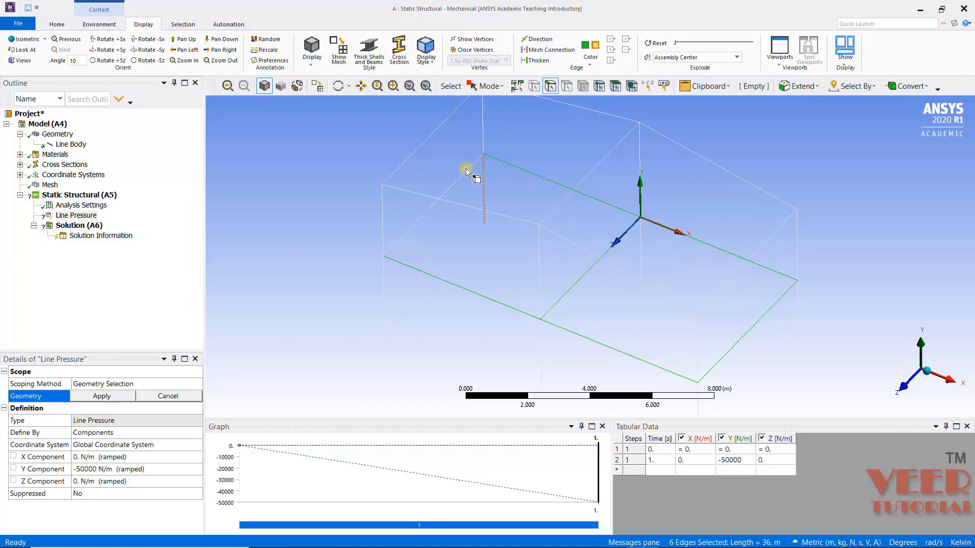
{"action": "left_click", "coordinate": [455, 184], "text": "ctrl"}
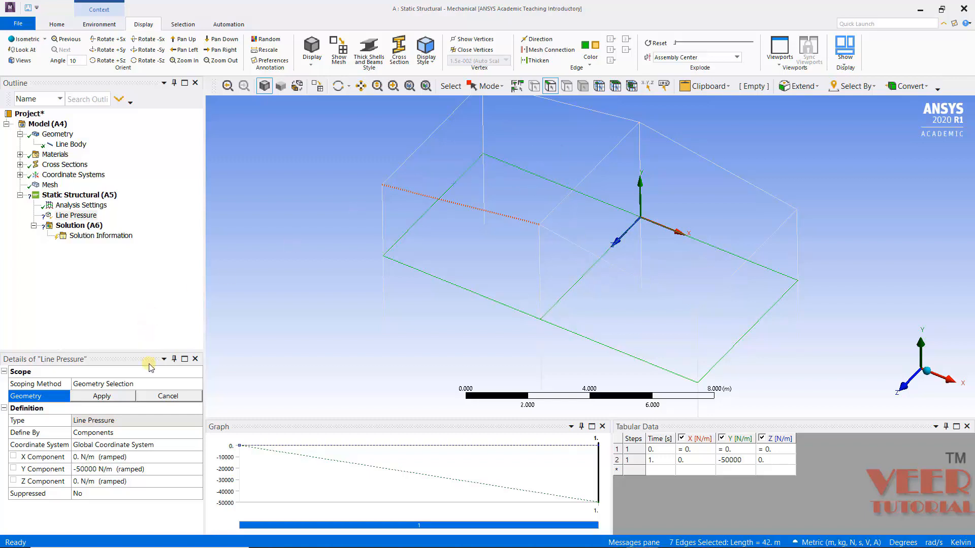
{"action": "mouse_move", "coordinate": [861, 261]}
{"action": "middle_mouse_down"}
{"action": "mouse_move", "coordinate": [861, 220]}
{"action": "mouse_move", "coordinate": [844, 253]}
{"action": "middle_mouse_up"}
{"action": "left_click", "coordinate": [107, 397]}
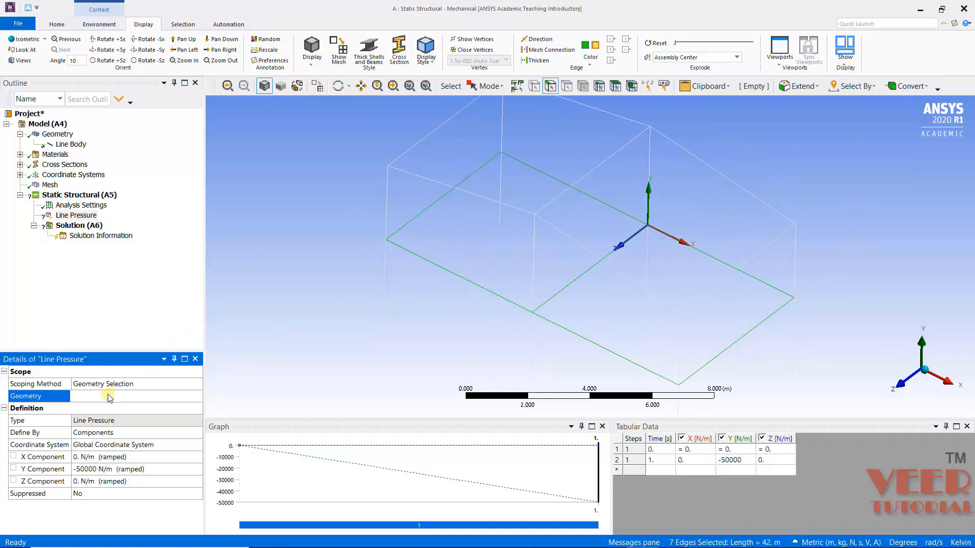
{"action": "left_click", "coordinate": [79, 225]}
{"action": "right_click", "coordinate": [82, 226]}
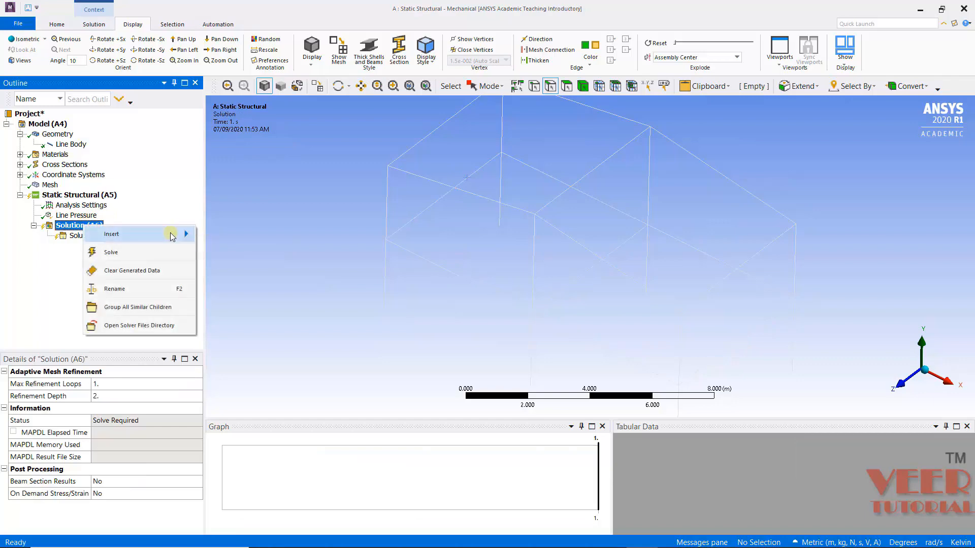
{"action": "left_click", "coordinate": [370, 255]}
Add a Fixed Support to the Static Structural analysis and scope it to the six column base vertices.
{"action": "left_click", "coordinate": [88, 196]}
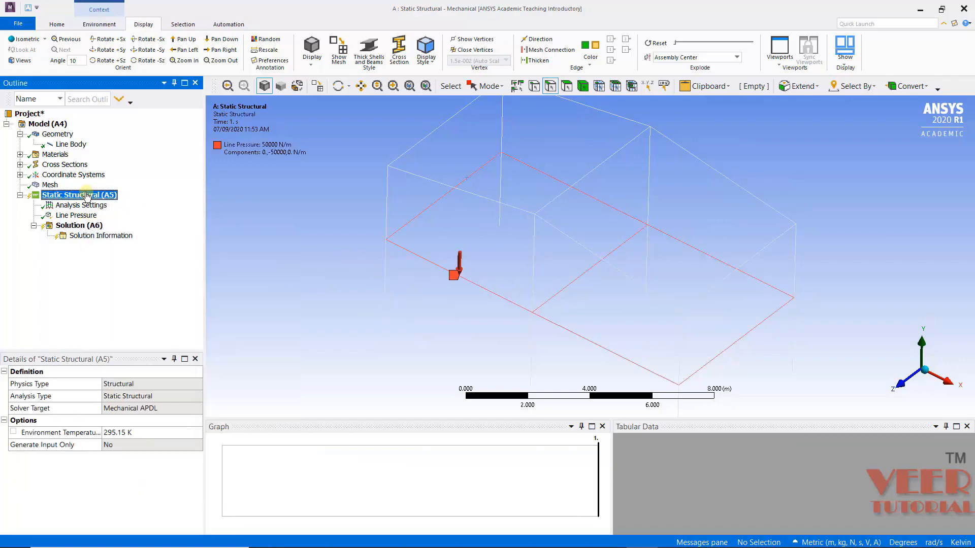
{"action": "right_click", "coordinate": [87, 197]}
{"action": "mouse_move", "coordinate": [168, 201]}
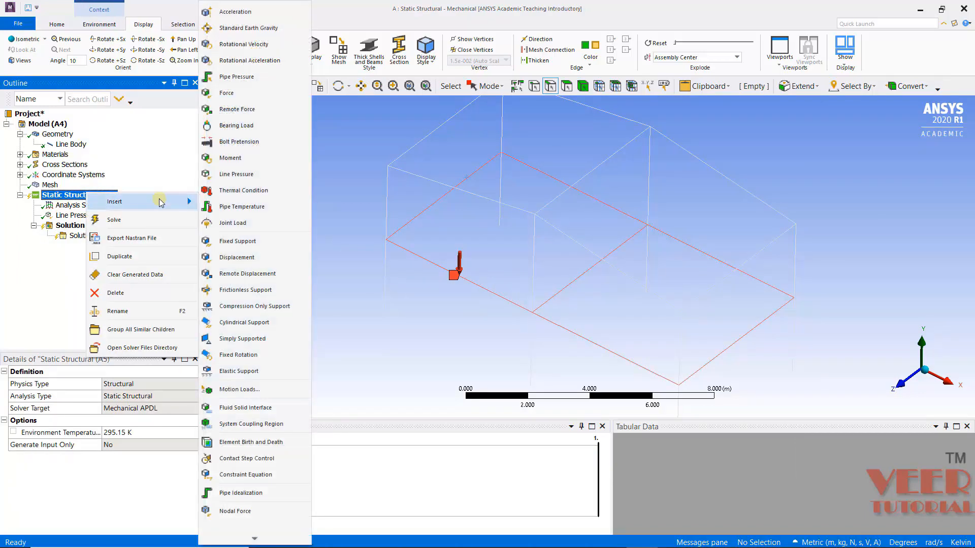
{"action": "left_click", "coordinate": [264, 245]}
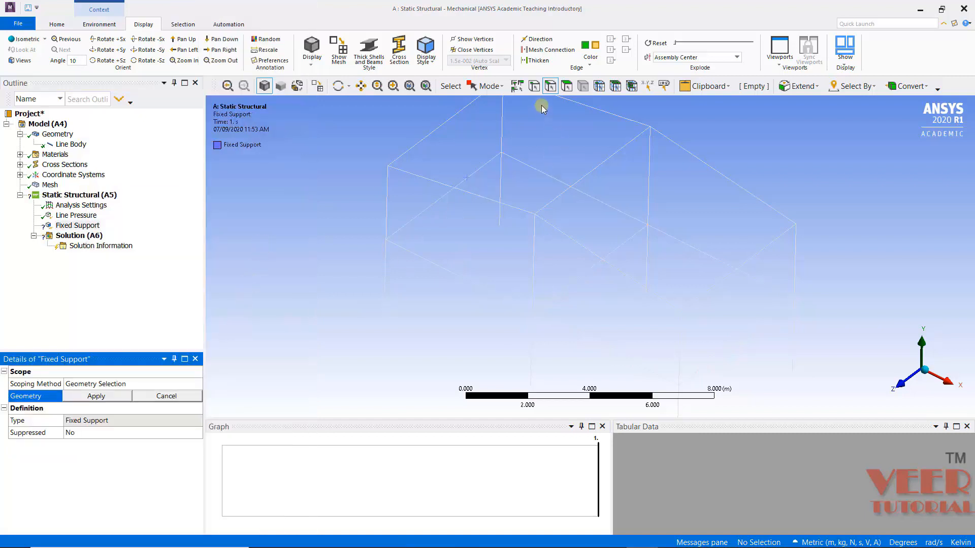
{"action": "left_click", "coordinate": [534, 85]}
{"action": "middle_click_drag", "start_coordinate": [311, 264], "coordinate": [431, 312], "text": "shift"}
{"action": "left_click", "coordinate": [407, 304]}
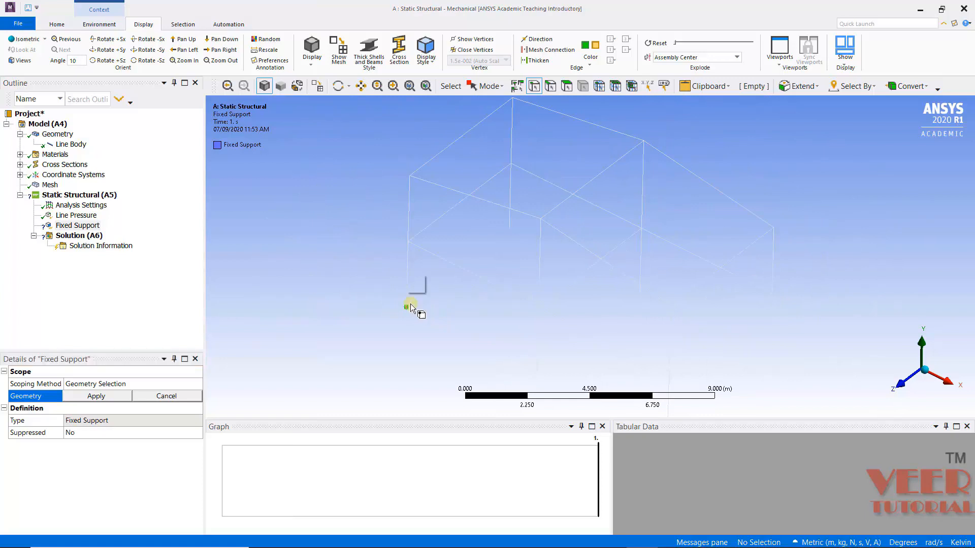
{"action": "left_click", "coordinate": [510, 229], "text": "ctrl"}
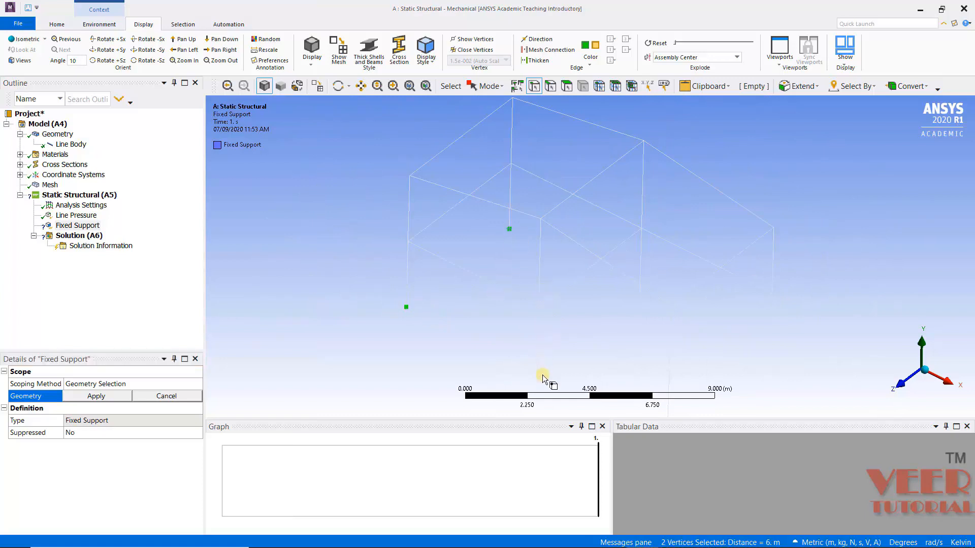
{"action": "left_click", "coordinate": [545, 372], "text": "ctrl"}
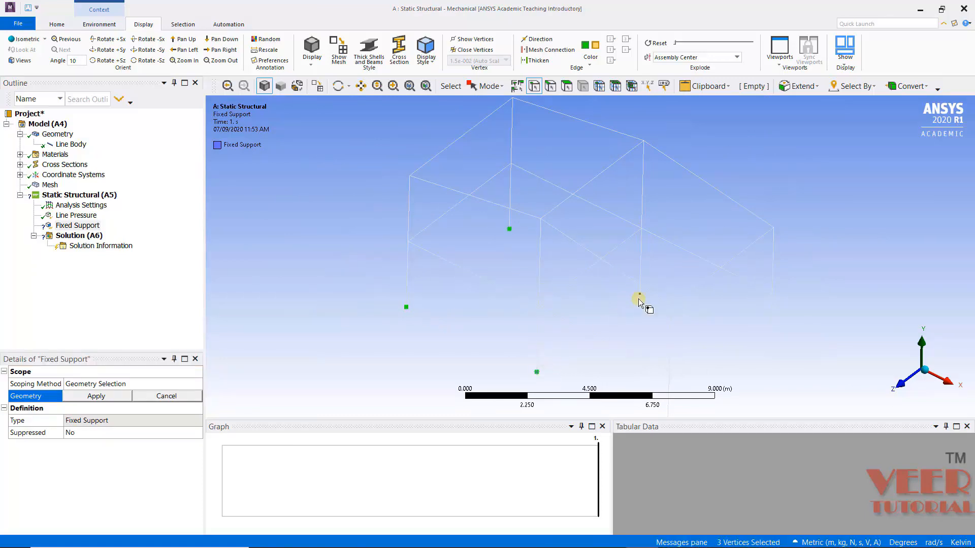
{"action": "left_click", "coordinate": [639, 299], "text": "ctrl"}
{"action": "scroll", "coordinate": [609, 285], "scroll_direction": "down", "scroll_amount": 2}
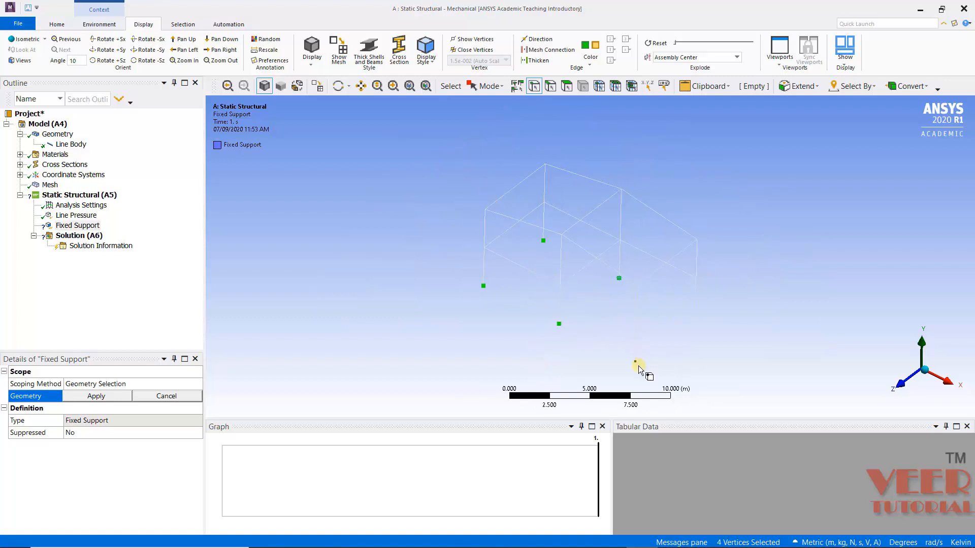
{"action": "left_click", "coordinate": [637, 363], "text": "ctrl"}
{"action": "left_click", "coordinate": [105, 400]}
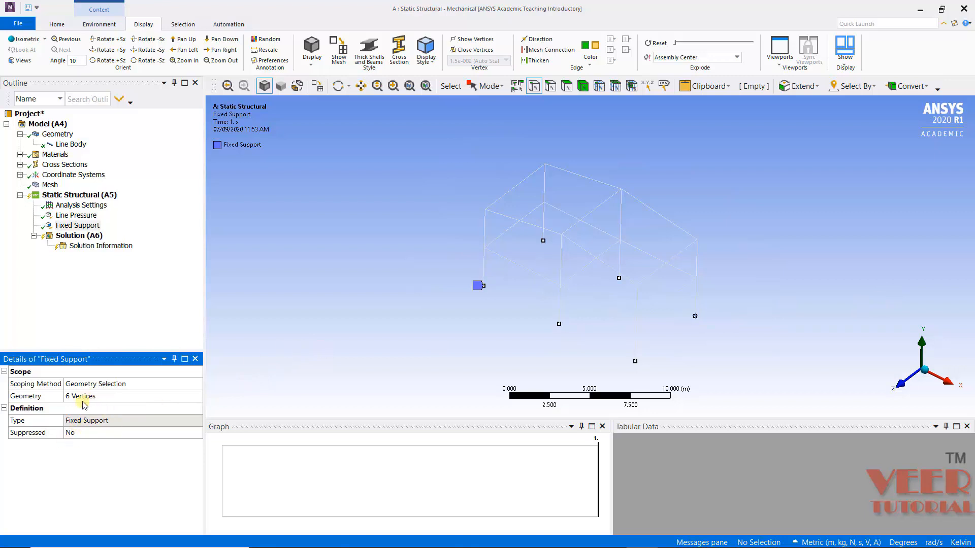
Insert a Total Deformation result under Solution.
{"action": "mouse_move", "coordinate": [363, 290]}
{"action": "middle_mouse_down"}
{"action": "mouse_move", "coordinate": [387, 248]}
{"action": "mouse_move", "coordinate": [364, 290]}
{"action": "middle_mouse_up"}
{"action": "left_click", "coordinate": [78, 236]}
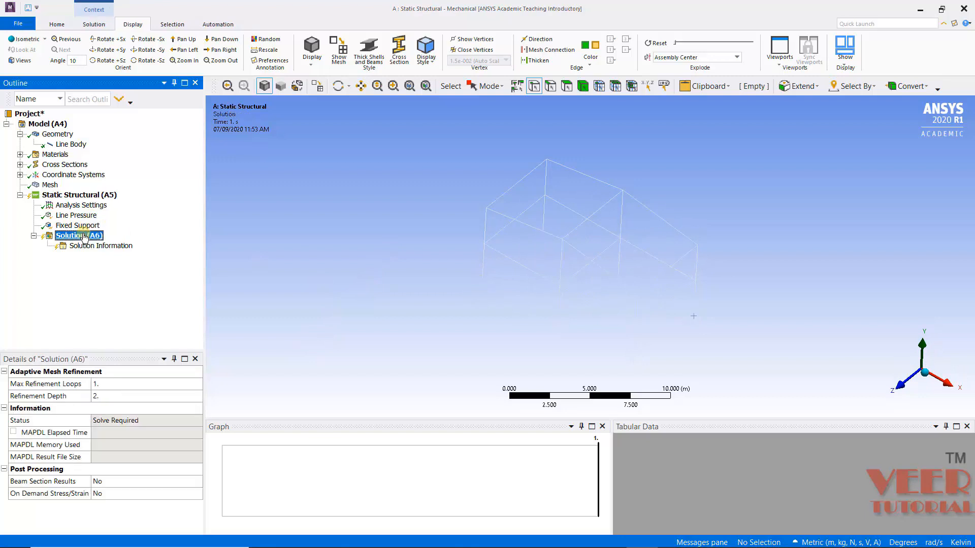
{"action": "right_click", "coordinate": [84, 236]}
{"action": "mouse_move", "coordinate": [145, 242]}
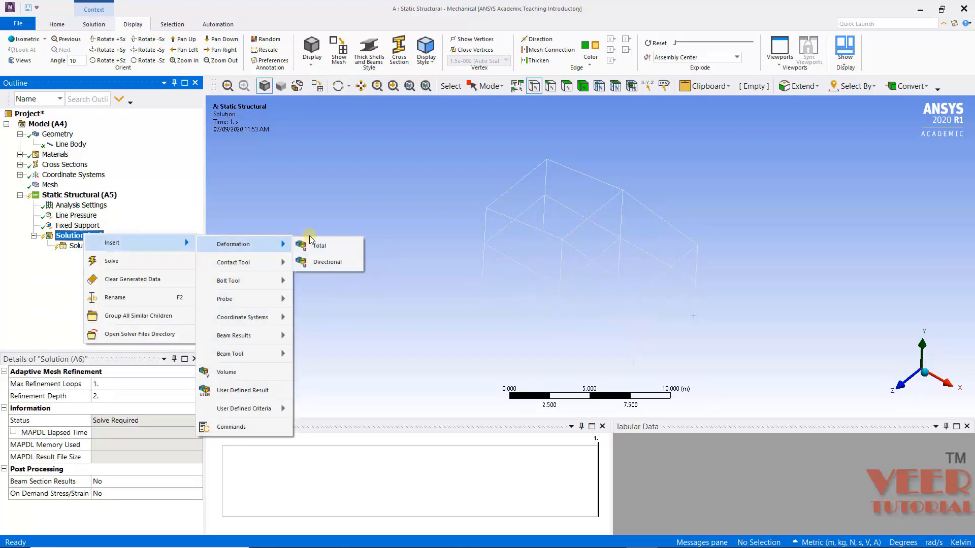
{"action": "left_click", "coordinate": [320, 245]}
Insert a Beam Tool under Solution for the beam stress results.
{"action": "left_click", "coordinate": [81, 236]}
{"action": "right_click", "coordinate": [81, 236]}
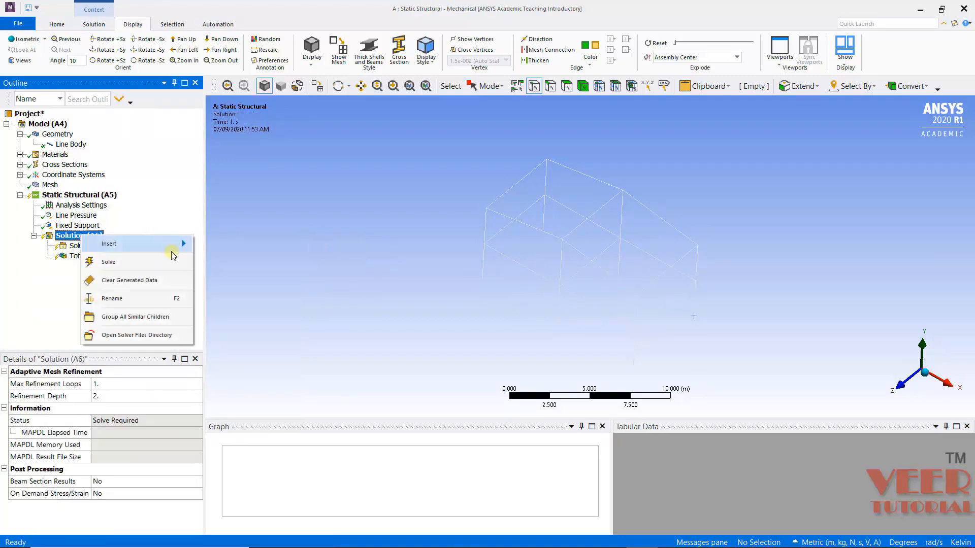
{"action": "mouse_move", "coordinate": [148, 245]}
{"action": "mouse_move", "coordinate": [254, 354]}
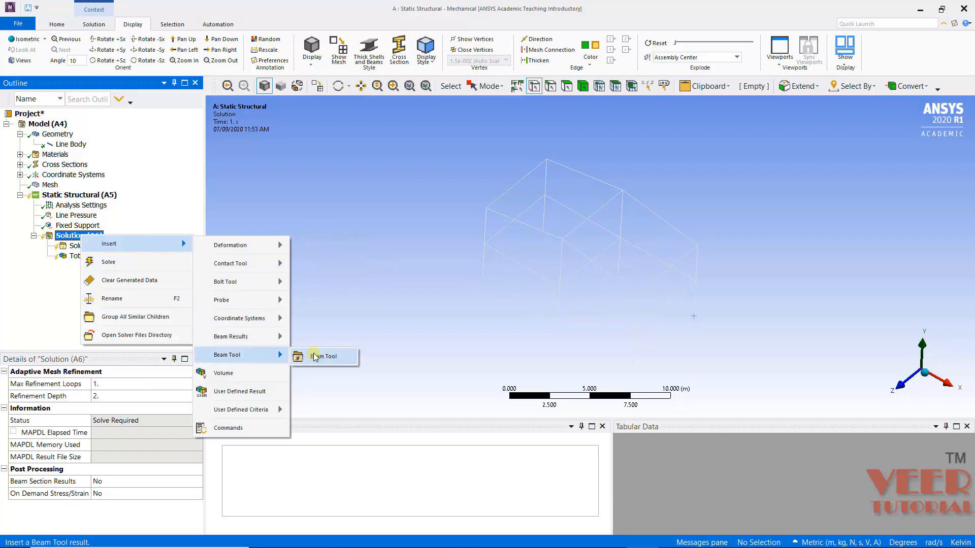
{"action": "left_click", "coordinate": [317, 355]}
Solve the static structural analysis and display the Total Deformation result on the frame.
{"action": "left_click", "coordinate": [80, 237]}
{"action": "right_click", "coordinate": [80, 238]}
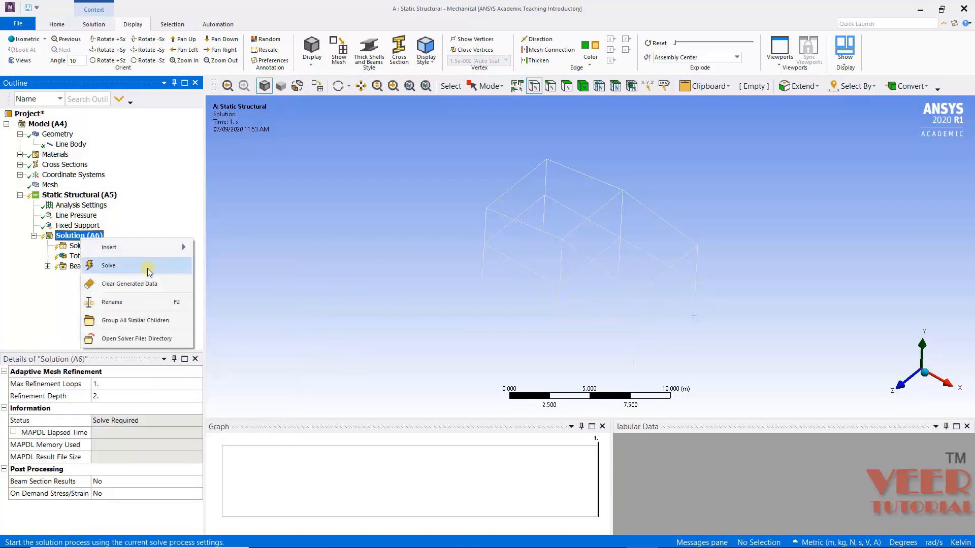
{"action": "left_click", "coordinate": [147, 269]}
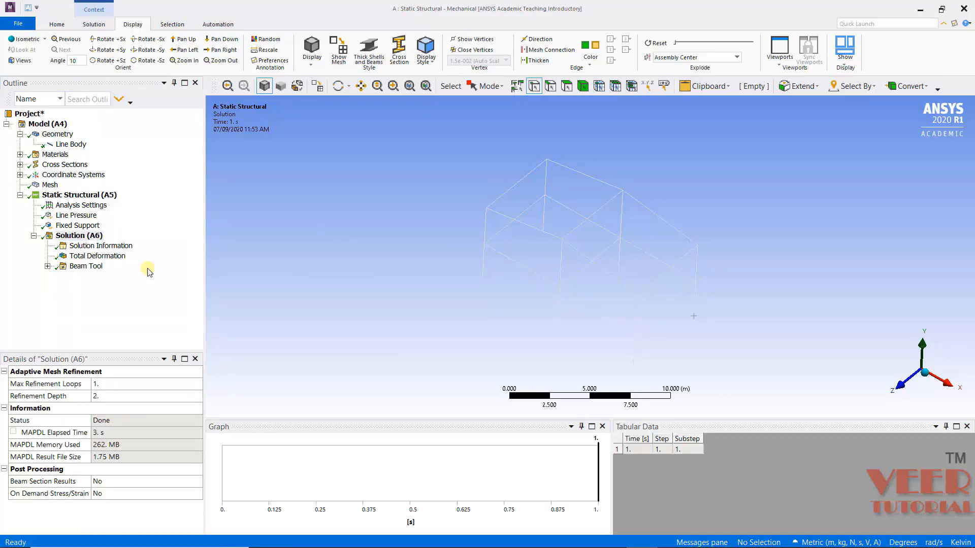
{"action": "left_click", "coordinate": [110, 263]}
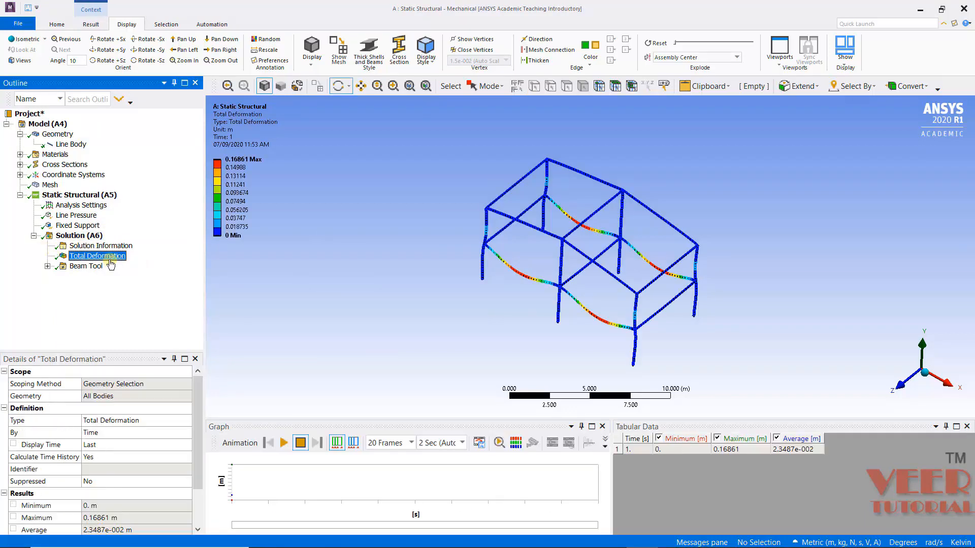
Play the Total Deformation animation and examine how the loaded frame deflects from several angles.
{"action": "middle_click_drag", "start_coordinate": [718, 243], "coordinate": [718, 281]}
{"action": "left_click", "coordinate": [284, 443]}
{"action": "scroll", "coordinate": [529, 302], "scroll_direction": "up", "scroll_amount": 5}
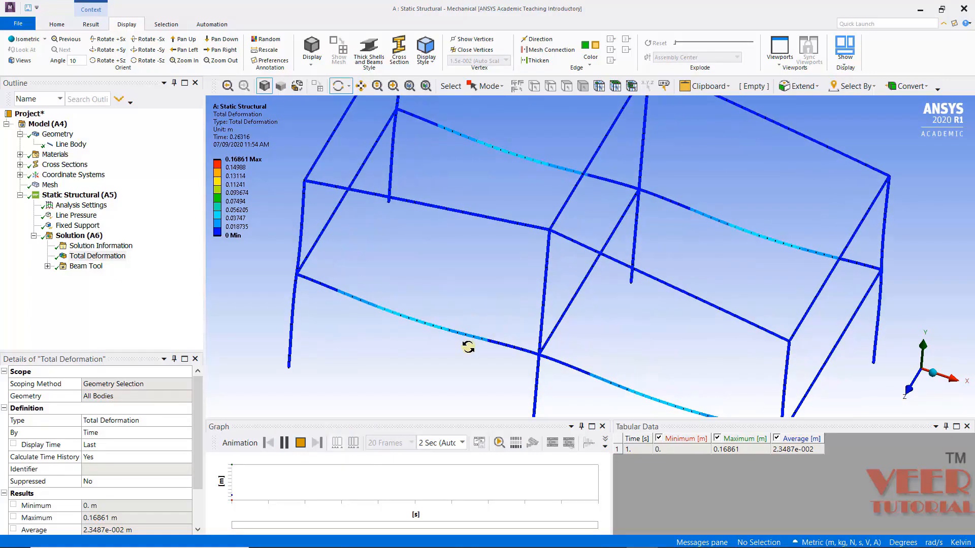
{"action": "scroll", "coordinate": [528, 207], "scroll_direction": "up", "scroll_amount": 2}
{"action": "scroll", "coordinate": [528, 207], "scroll_direction": "down", "scroll_amount": 4}
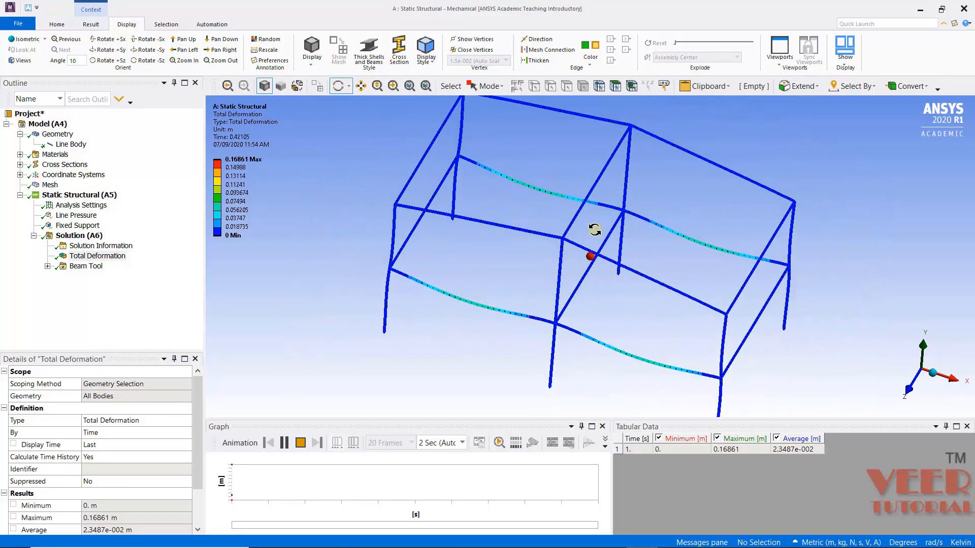
{"action": "middle_click_drag", "start_coordinate": [587, 224], "coordinate": [558, 216]}
{"action": "scroll", "coordinate": [560, 299], "scroll_direction": "up", "scroll_amount": 3}
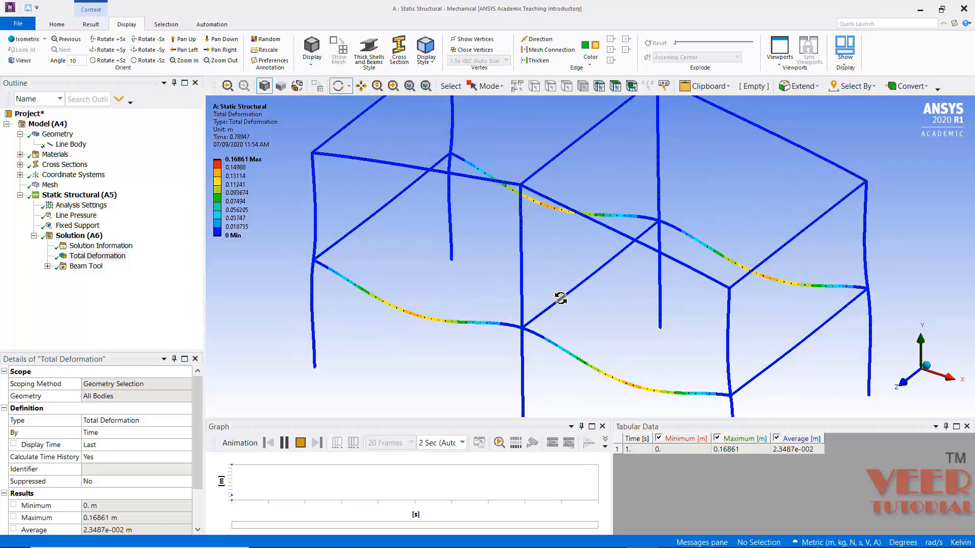
{"action": "scroll", "coordinate": [429, 244], "scroll_direction": "down", "scroll_amount": 4}
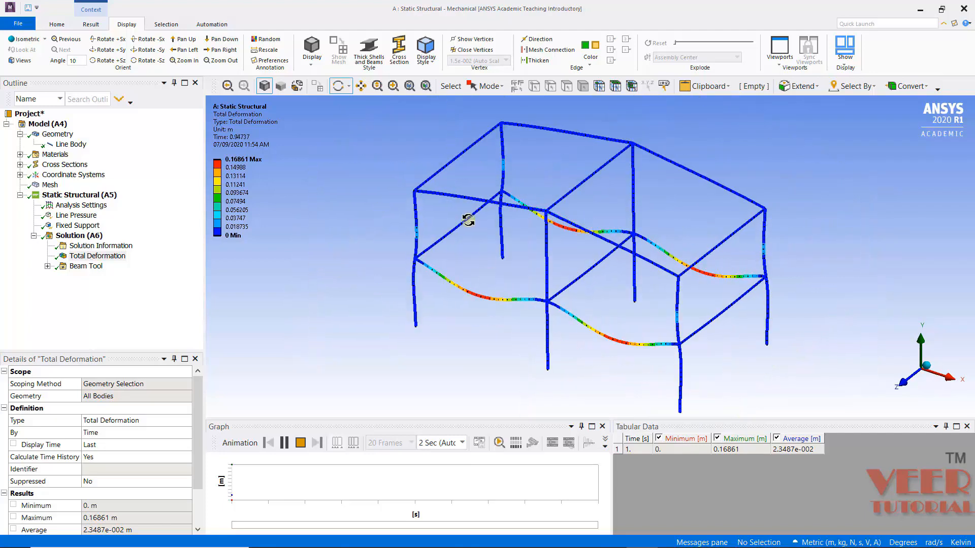
{"action": "mouse_move", "coordinate": [610, 311]}
{"action": "middle_mouse_down"}
{"action": "mouse_move", "coordinate": [718, 274]}
{"action": "mouse_move", "coordinate": [666, 316]}
{"action": "mouse_move", "coordinate": [578, 258]}
{"action": "mouse_move", "coordinate": [638, 309]}
{"action": "mouse_move", "coordinate": [633, 292]}
{"action": "mouse_move", "coordinate": [620, 305]}
{"action": "middle_mouse_up"}
{"action": "scroll", "coordinate": [493, 265], "scroll_direction": "up", "scroll_amount": 4}
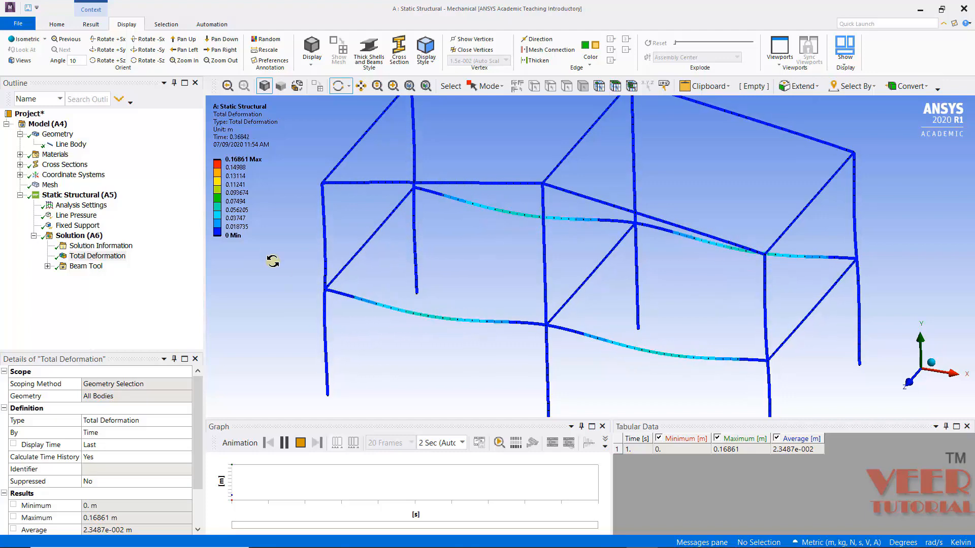
Display the frame's mesh with thick shells and beams so the I-section profiles are drawn.
{"action": "left_click", "coordinate": [51, 185]}
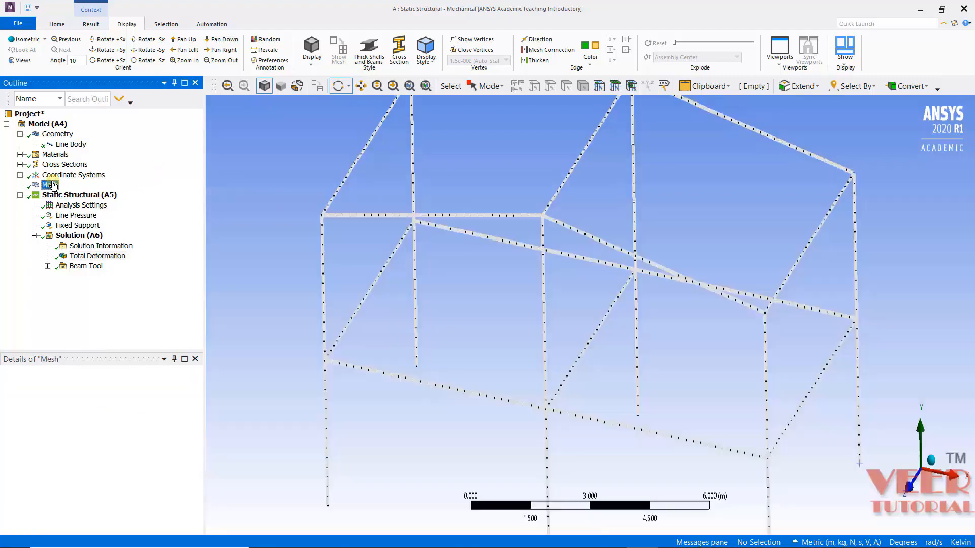
{"action": "scroll", "coordinate": [523, 244], "scroll_direction": "up", "scroll_amount": 3}
{"action": "scroll", "coordinate": [518, 240], "scroll_direction": "down", "scroll_amount": 6}
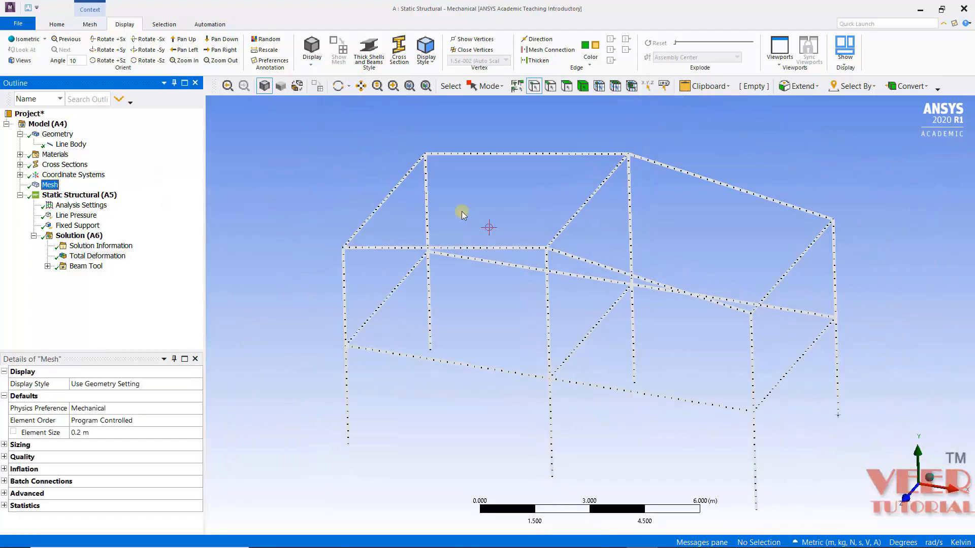
{"action": "left_click", "coordinate": [369, 56]}
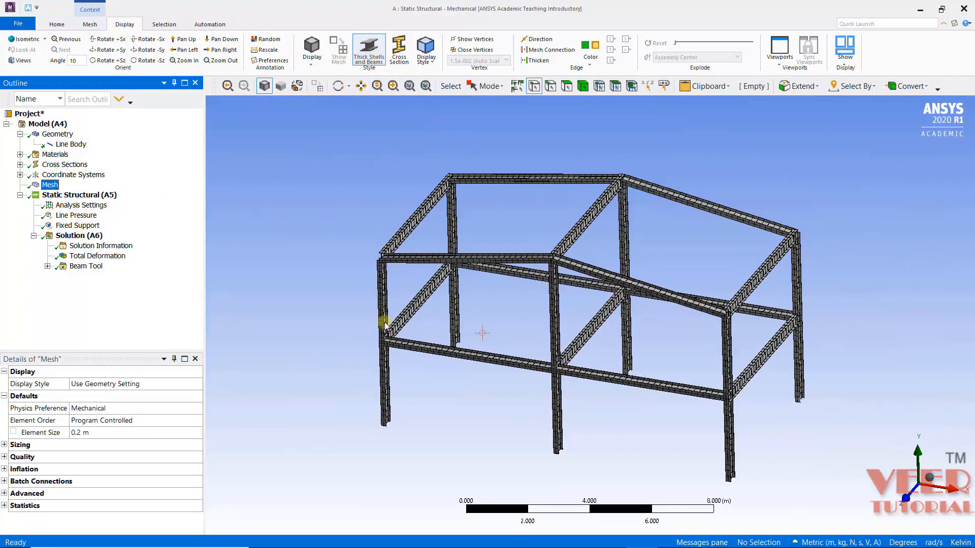
Examine the orientation of the meshed I-sections on the horizontal beams, columns and joints.
{"action": "middle_click_drag", "start_coordinate": [359, 298], "coordinate": [422, 328]}
{"action": "scroll", "coordinate": [305, 315], "scroll_direction": "up", "scroll_amount": 4}
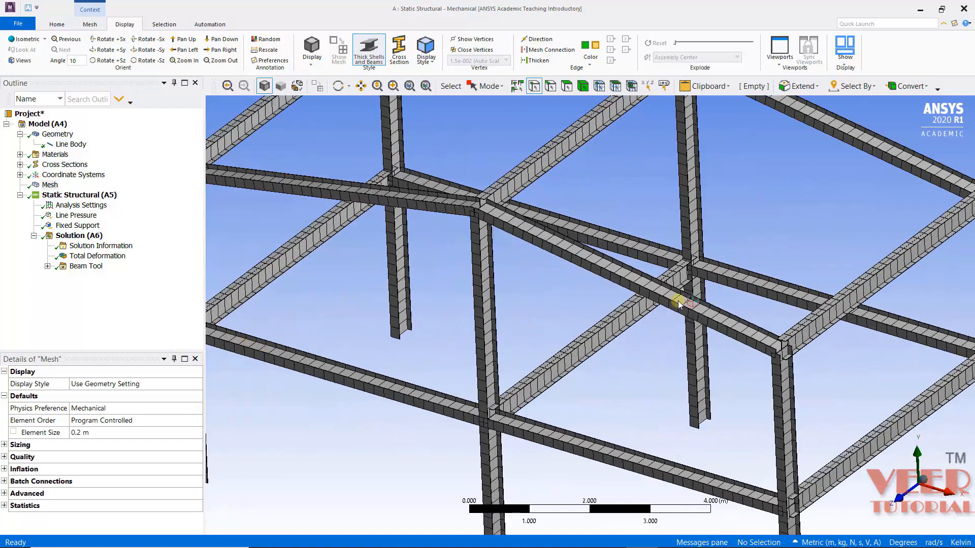
{"action": "scroll", "coordinate": [308, 314], "scroll_direction": "down", "scroll_amount": 2}
{"action": "scroll", "coordinate": [460, 299], "scroll_direction": "up", "scroll_amount": 2}
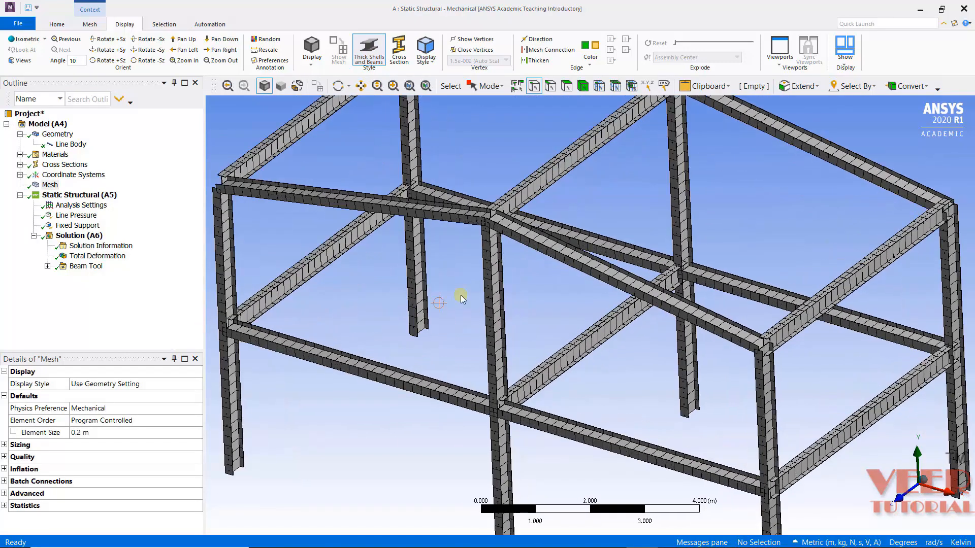
{"action": "scroll", "coordinate": [568, 276], "scroll_direction": "down", "scroll_amount": 4}
{"action": "middle_click_drag", "start_coordinate": [572, 337], "coordinate": [418, 333]}
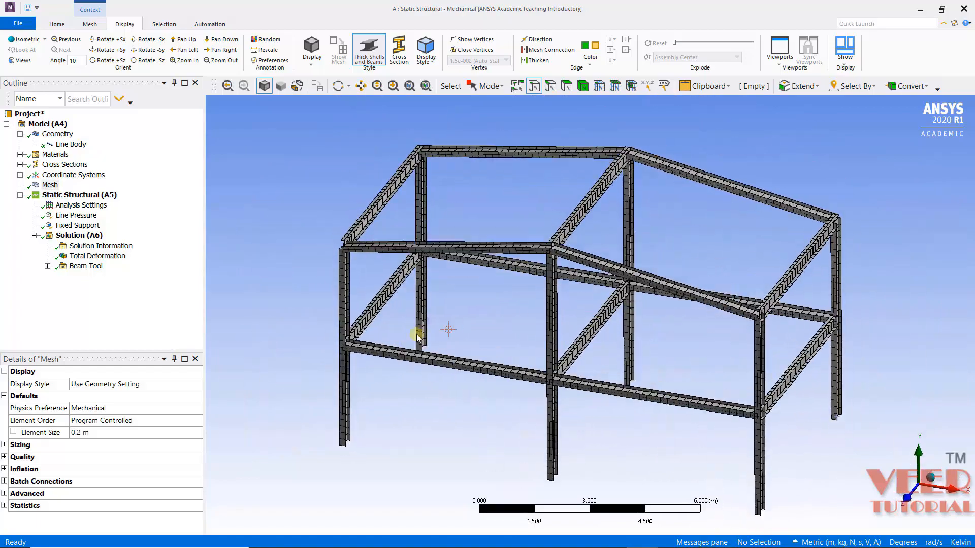
{"action": "scroll", "coordinate": [355, 345], "scroll_direction": "up", "scroll_amount": 4}
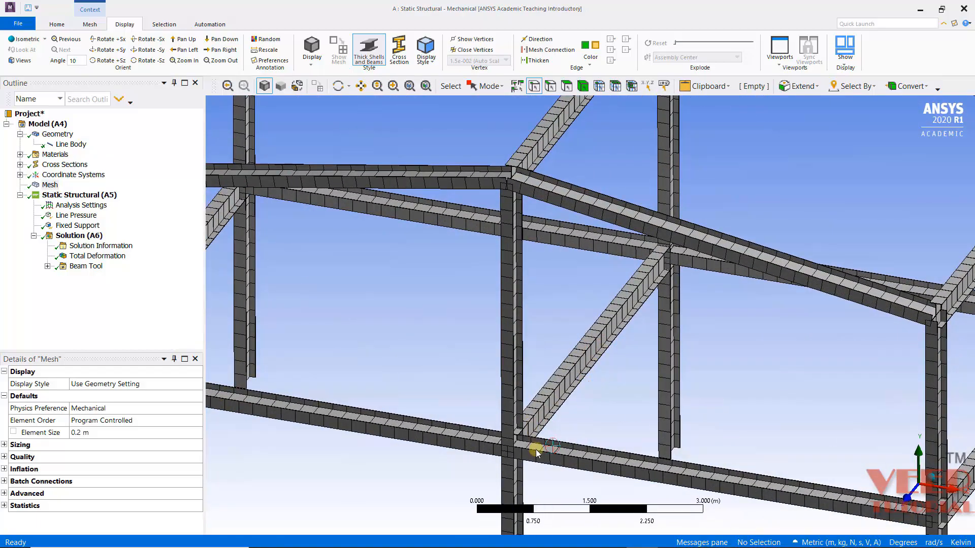
{"action": "mouse_move", "coordinate": [533, 450]}
{"action": "middle_mouse_down"}
{"action": "mouse_move", "coordinate": [454, 446]}
{"action": "mouse_move", "coordinate": [425, 415]}
{"action": "mouse_move", "coordinate": [502, 457]}
{"action": "mouse_move", "coordinate": [522, 435]}
{"action": "middle_mouse_up"}
{"action": "scroll", "coordinate": [624, 432], "scroll_direction": "up", "scroll_amount": 3}
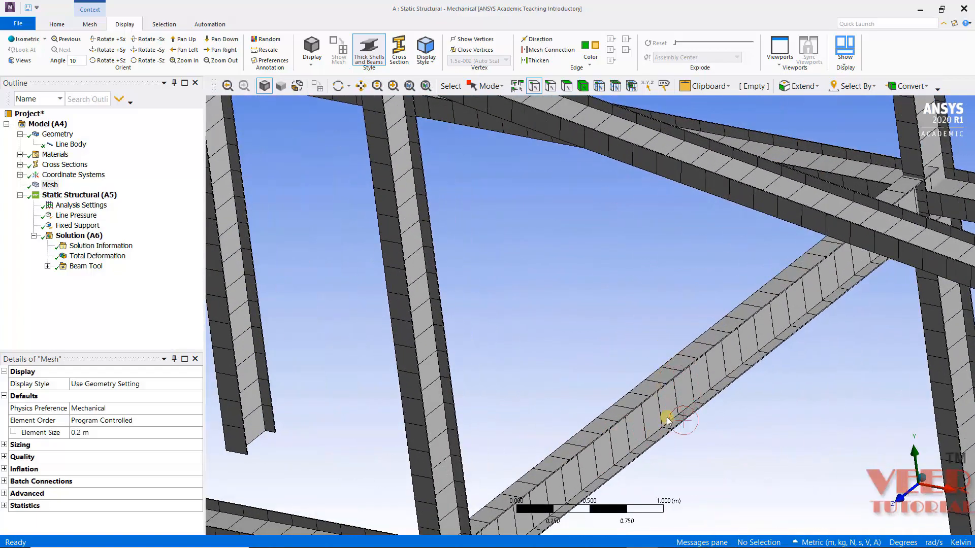
{"action": "scroll", "coordinate": [551, 316], "scroll_direction": "down", "scroll_amount": 3}
{"action": "scroll", "coordinate": [750, 429], "scroll_direction": "down", "scroll_amount": 3}
{"action": "scroll", "coordinate": [794, 446], "scroll_direction": "up", "scroll_amount": 4}
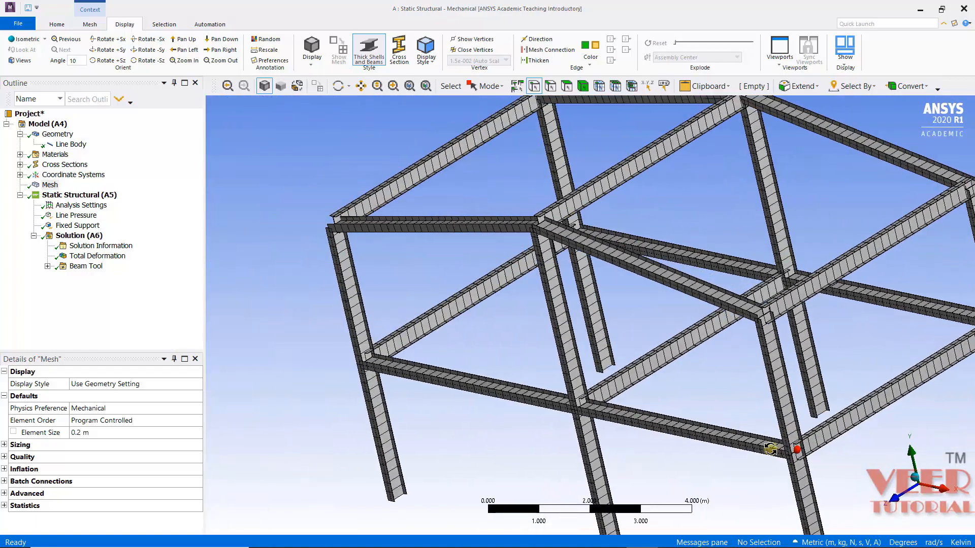
{"action": "scroll", "coordinate": [559, 429], "scroll_direction": "down", "scroll_amount": 1}
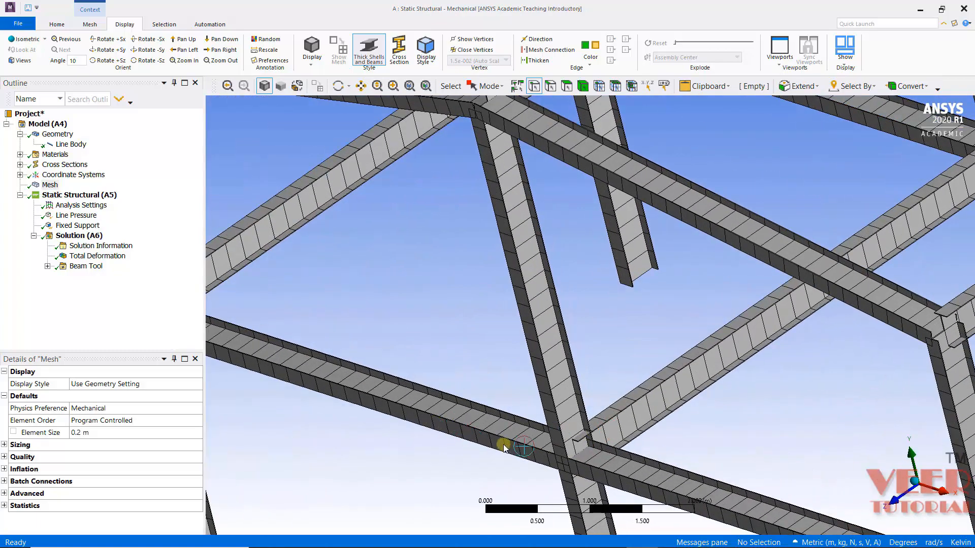
{"action": "scroll", "coordinate": [583, 365], "scroll_direction": "down", "scroll_amount": 2}
{"action": "scroll", "coordinate": [395, 312], "scroll_direction": "up", "scroll_amount": 5}
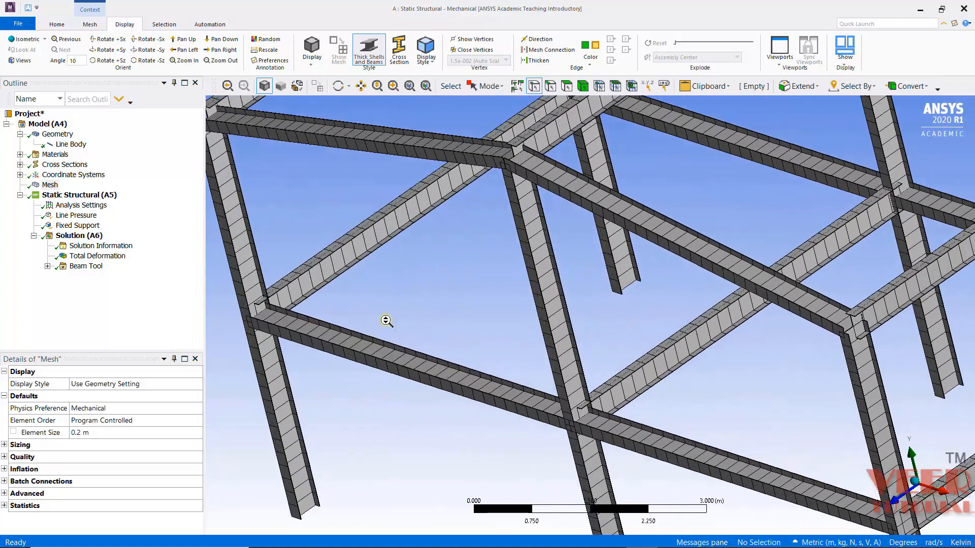
{"action": "left_click_drag", "start_coordinate": [529, 380], "coordinate": [247, 232]}
{"action": "scroll", "coordinate": [246, 232], "scroll_direction": "up", "scroll_amount": 2}
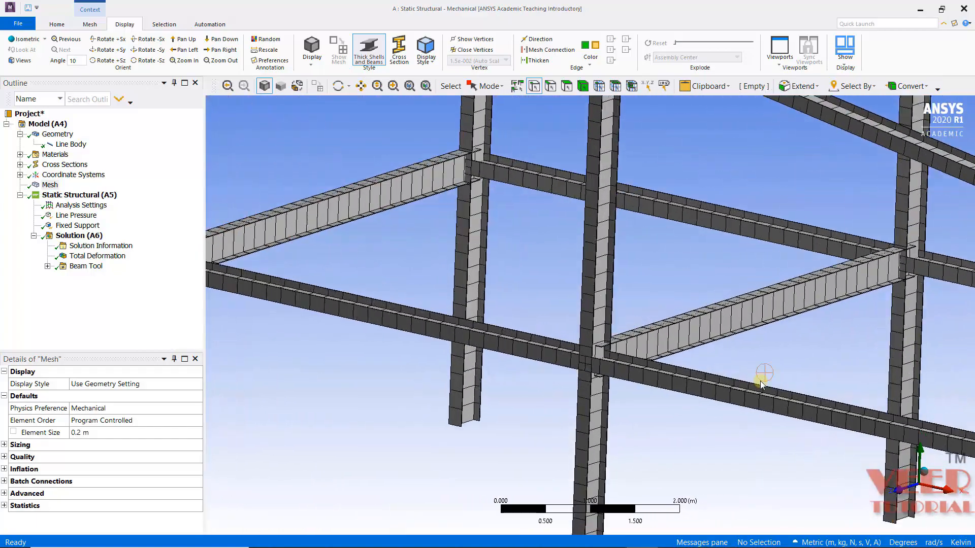
{"action": "scroll", "coordinate": [769, 382], "scroll_direction": "down", "scroll_amount": 9}
{"action": "scroll", "coordinate": [302, 246], "scroll_direction": "up", "scroll_amount": 6}
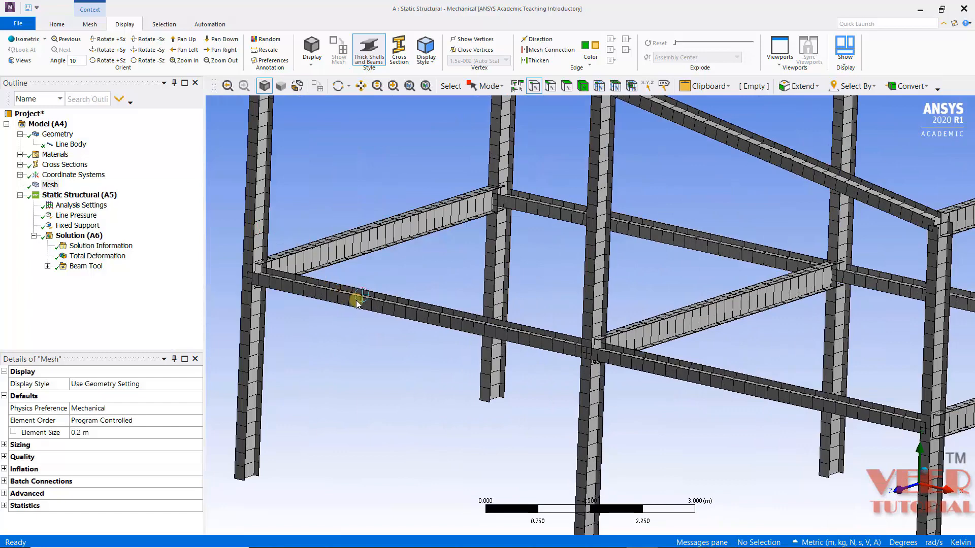
{"action": "left_click", "coordinate": [361, 86]}
{"action": "scroll", "coordinate": [370, 338], "scroll_direction": "up", "scroll_amount": 3}
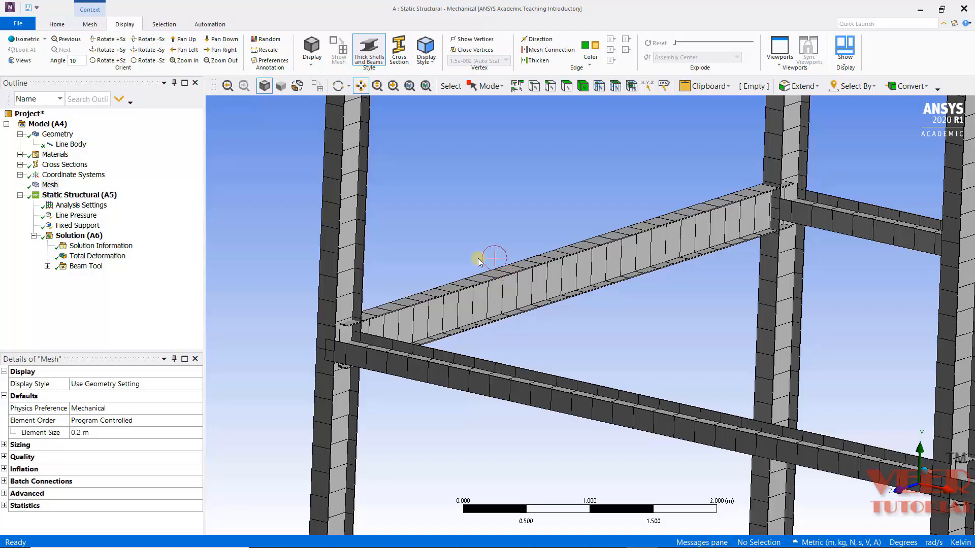
Close Mechanical and open the Static Structural system's Geometry in DesignModeler for editing.
{"action": "left_click", "coordinate": [18, 24]}
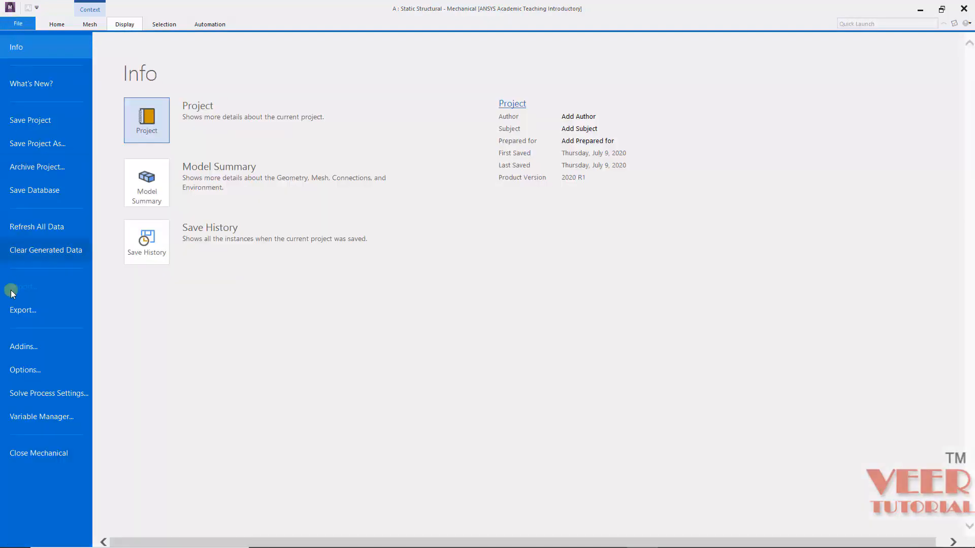
{"action": "left_click", "coordinate": [45, 455]}
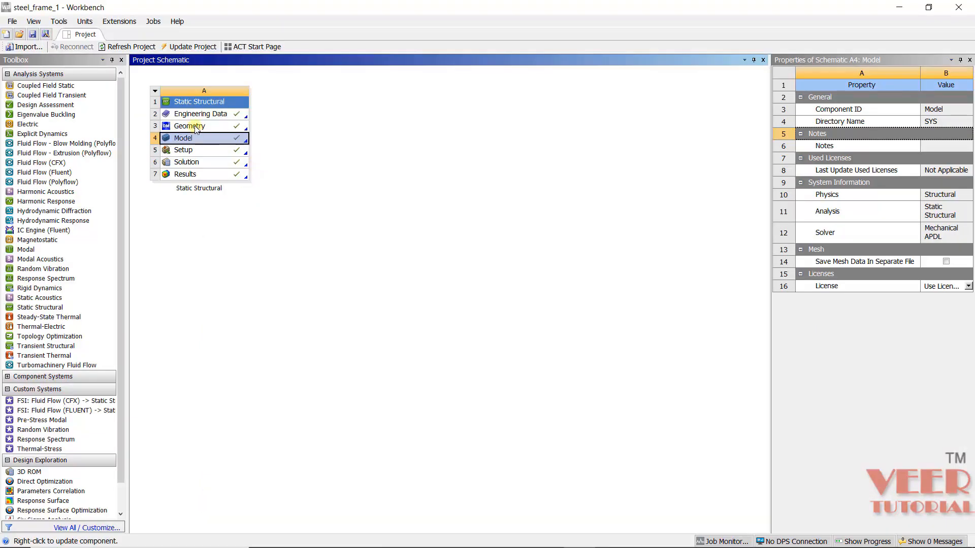
{"action": "left_click", "coordinate": [196, 129]}
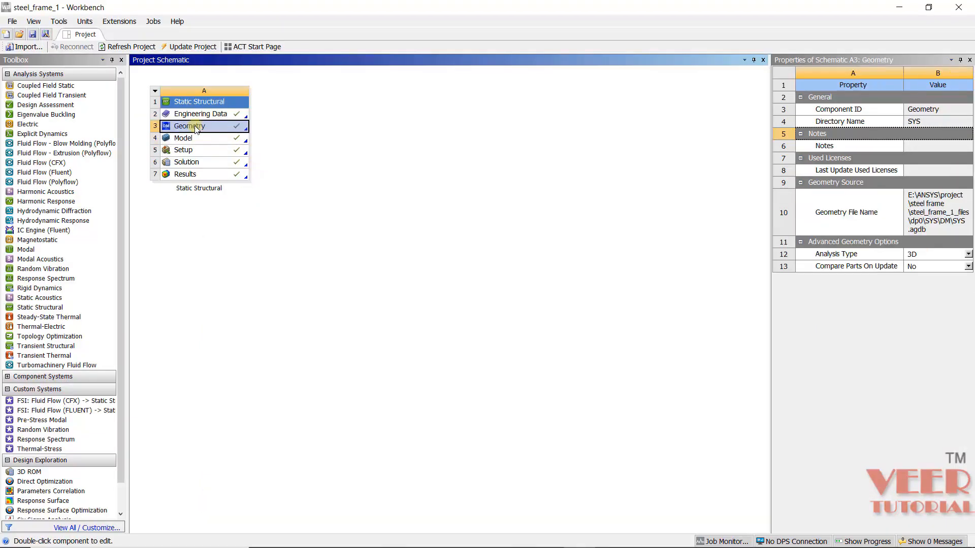
{"action": "right_click", "coordinate": [196, 128]}
{"action": "left_click", "coordinate": [270, 132]}
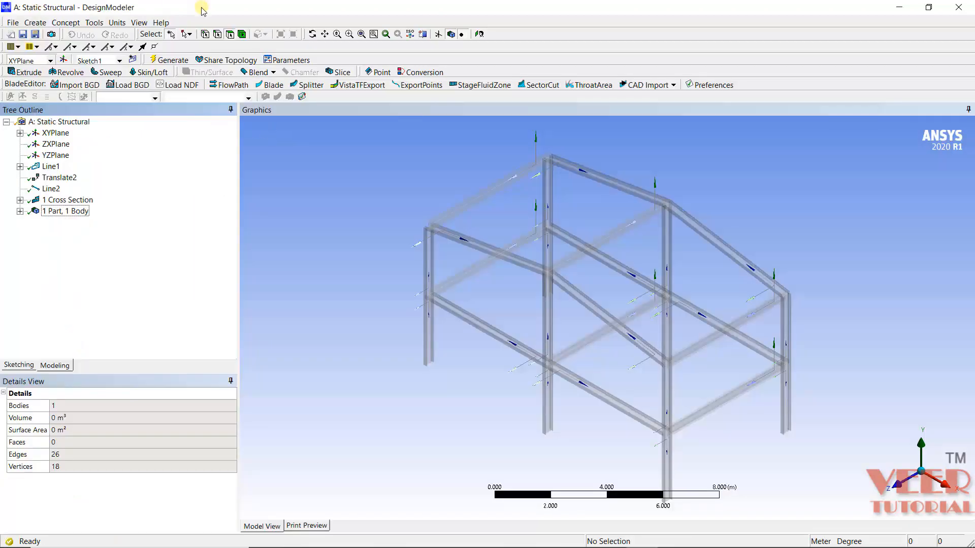
Compare the frame with cross section solids hidden and shown, and examine the I-beam orientations and alignment arrows.
{"action": "left_click", "coordinate": [147, 23]}
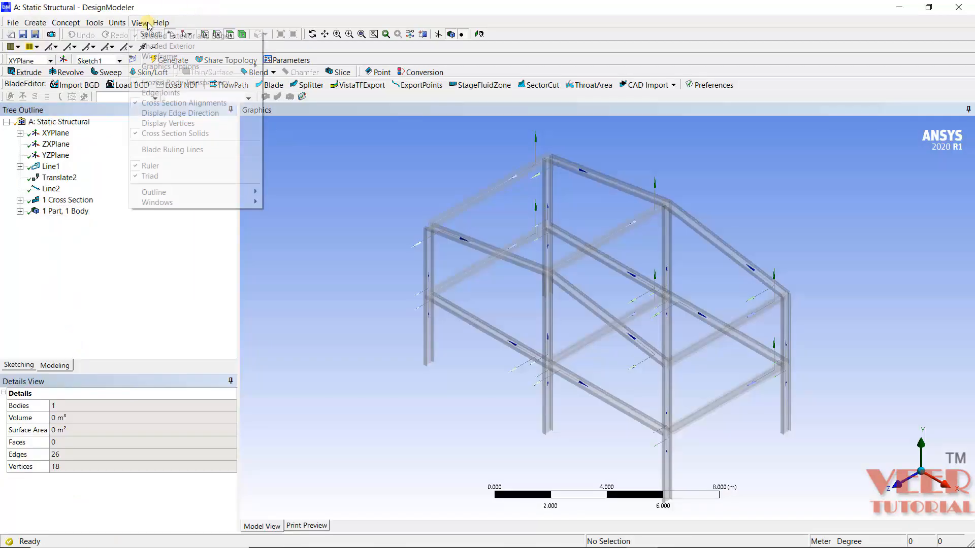
{"action": "left_click", "coordinate": [178, 134]}
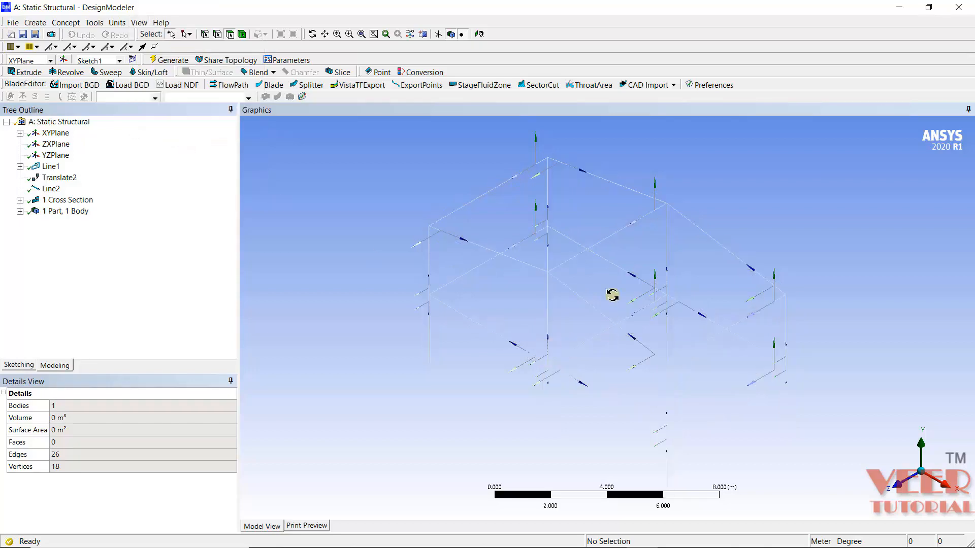
{"action": "middle_click_drag", "start_coordinate": [612, 289], "coordinate": [691, 325]}
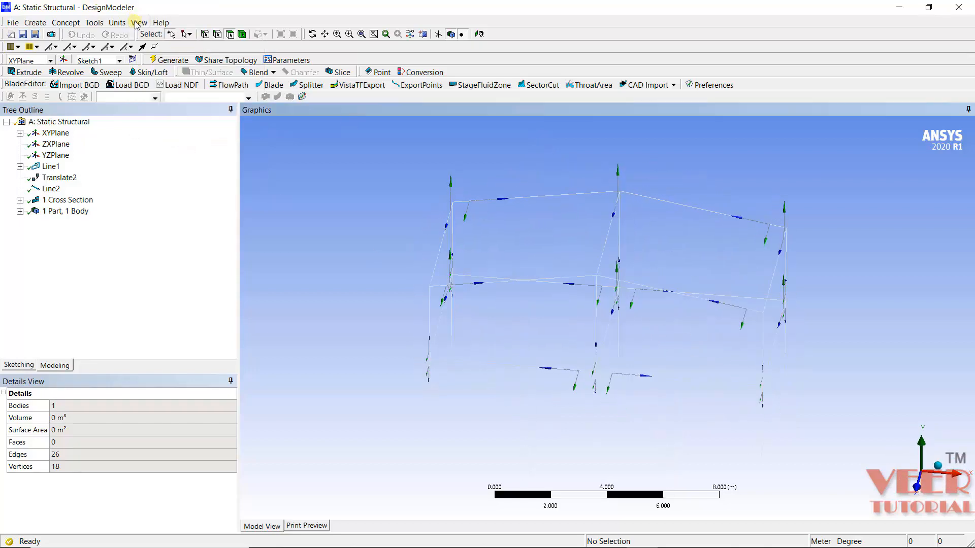
{"action": "left_click", "coordinate": [140, 23]}
{"action": "left_click", "coordinate": [178, 133]}
{"action": "mouse_move", "coordinate": [698, 398]}
{"action": "middle_mouse_down"}
{"action": "mouse_move", "coordinate": [690, 419]}
{"action": "mouse_move", "coordinate": [685, 386]}
{"action": "middle_mouse_up"}
{"action": "scroll", "coordinate": [459, 314], "scroll_direction": "up", "scroll_amount": 5}
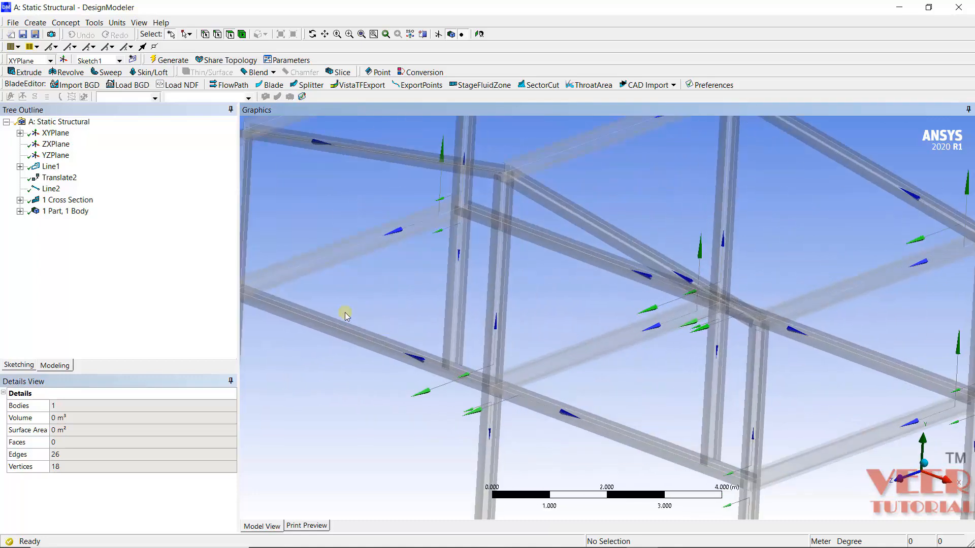
{"action": "middle_click_drag", "start_coordinate": [441, 371], "coordinate": [487, 259]}
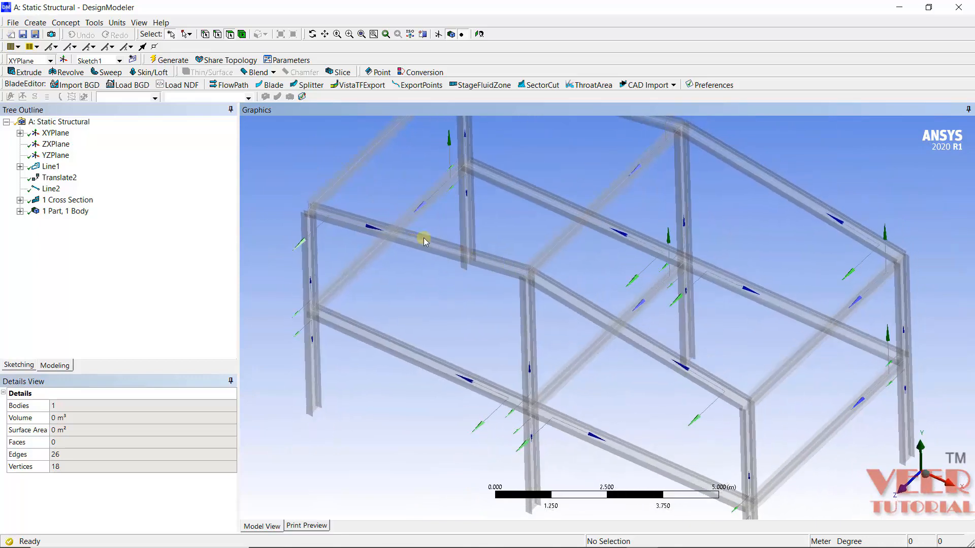
Hide the cross section solids so the frame displays as plain line bodies.
{"action": "left_click", "coordinate": [146, 22]}
{"action": "left_click", "coordinate": [167, 130]}
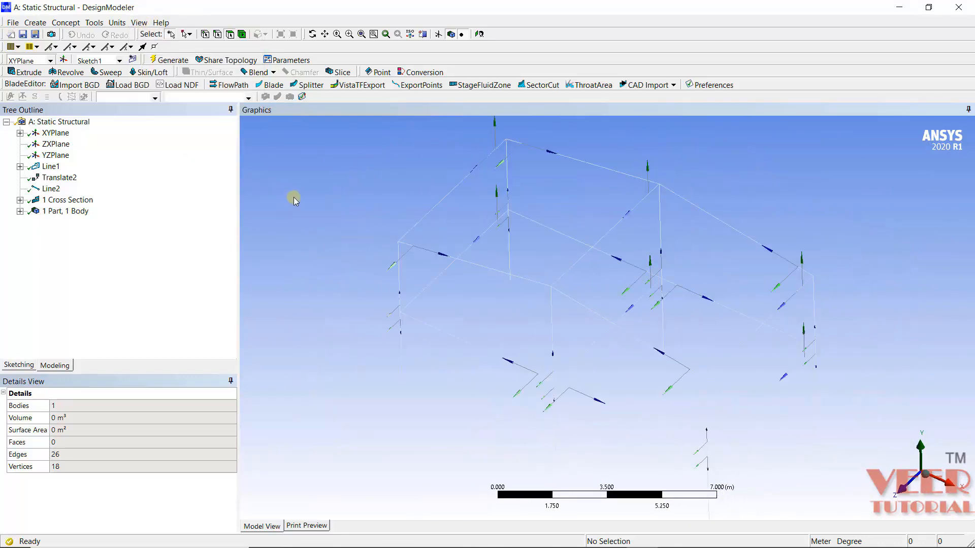
{"action": "scroll", "coordinate": [296, 201], "scroll_direction": "down", "scroll_amount": 3}
{"action": "middle_click_drag", "start_coordinate": [502, 266], "coordinate": [512, 266]}
{"action": "scroll", "coordinate": [764, 441], "scroll_direction": "up", "scroll_amount": 2}
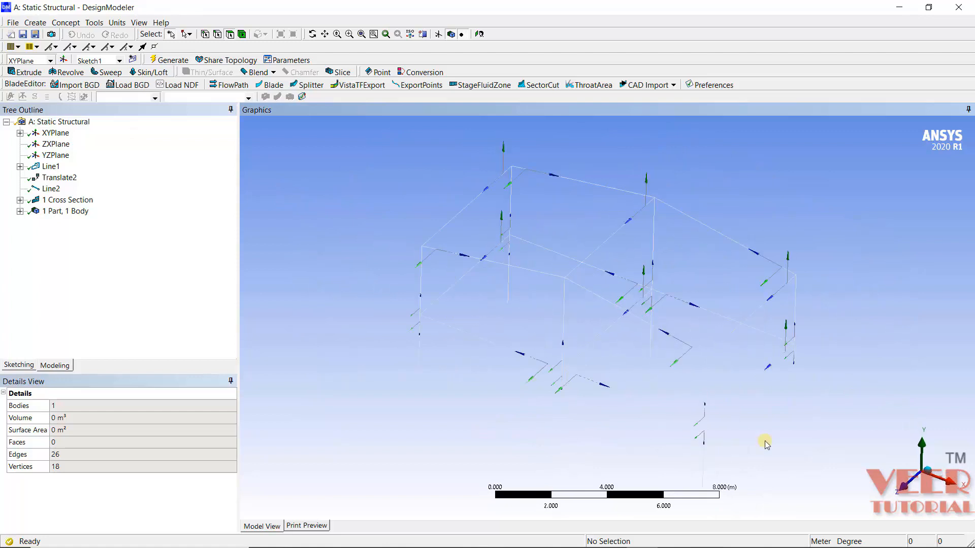
{"action": "scroll", "coordinate": [766, 444], "scroll_direction": "up", "scroll_amount": 1}
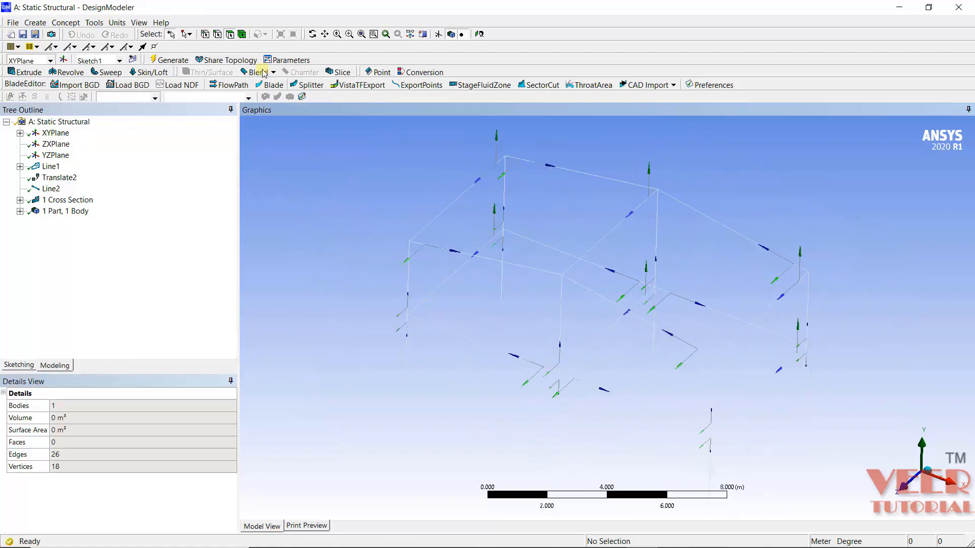
Rotate the cross sections of the eight lengthwise beam edges, four on the lower level and four on the upper level, to 90°.
{"action": "left_click", "coordinate": [219, 36]}
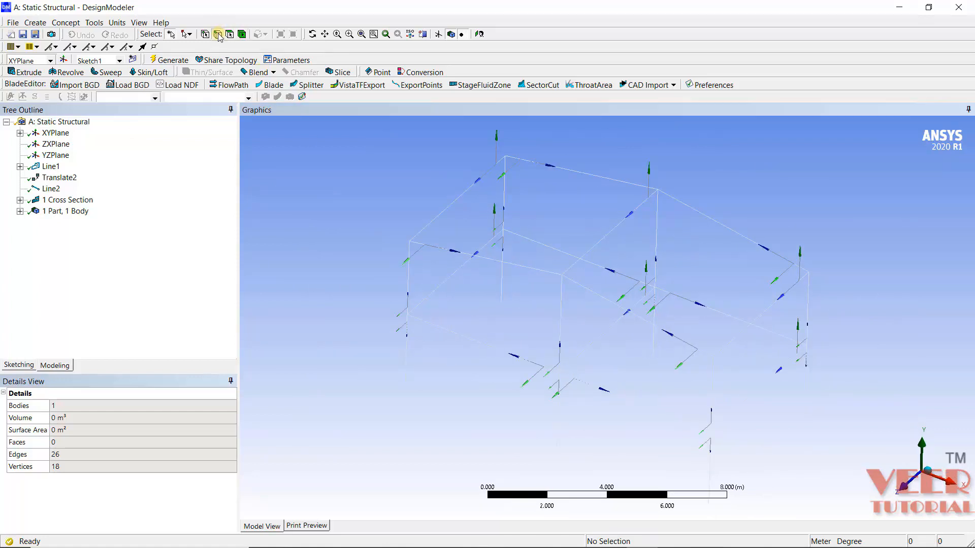
{"action": "left_click", "coordinate": [465, 339]}
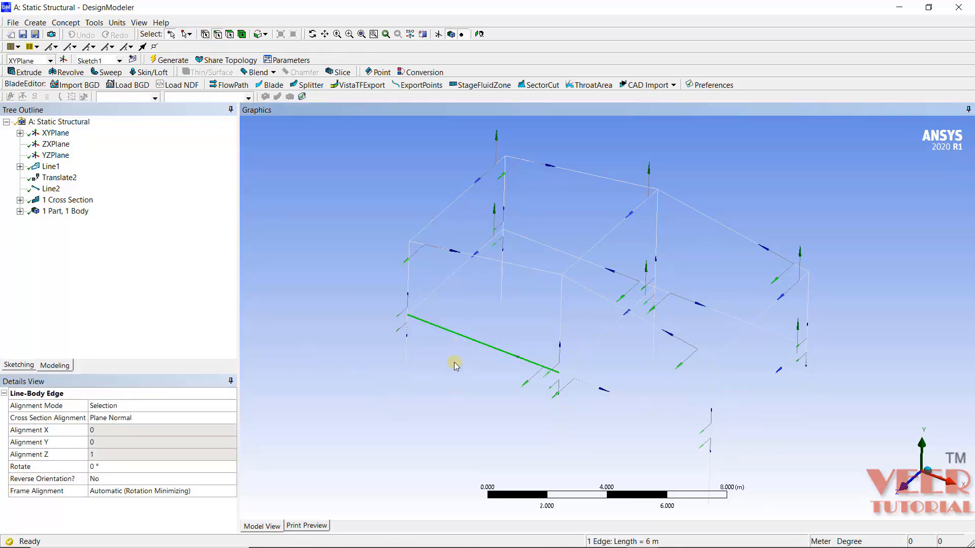
{"action": "left_click", "coordinate": [636, 407], "text": "ctrl"}
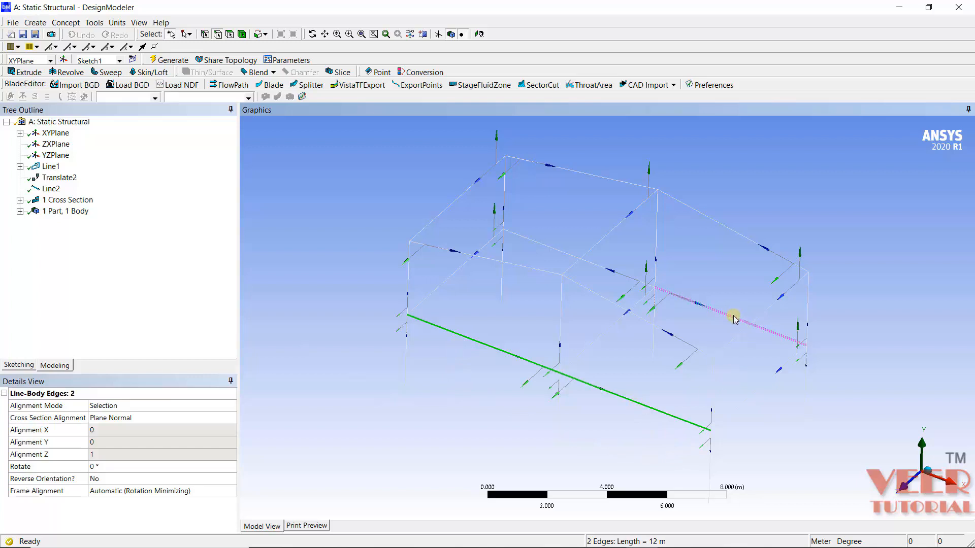
{"action": "left_click", "coordinate": [735, 322], "text": "ctrl"}
{"action": "left_click", "coordinate": [733, 232], "text": "ctrl"}
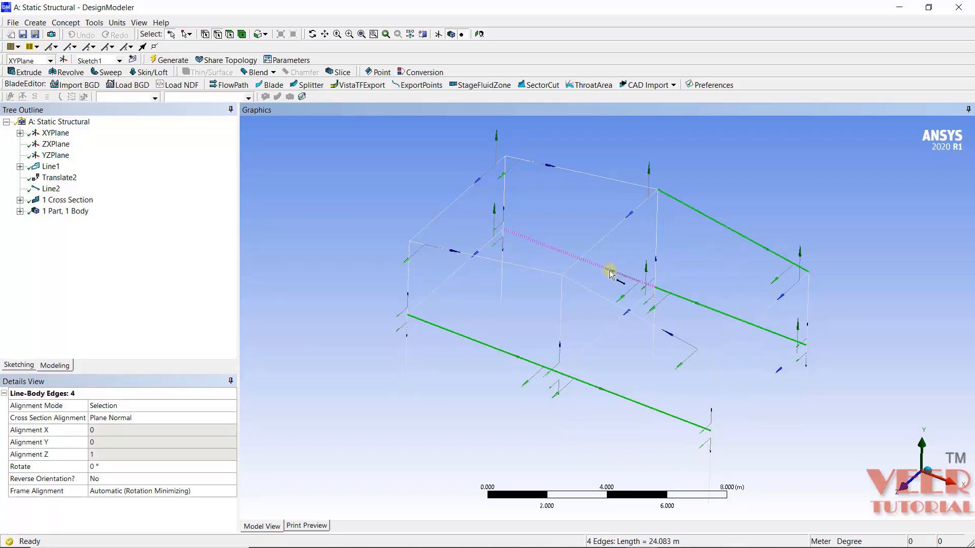
{"action": "left_click", "coordinate": [583, 286], "text": "ctrl"}
{"action": "left_click", "coordinate": [524, 267], "text": "ctrl"}
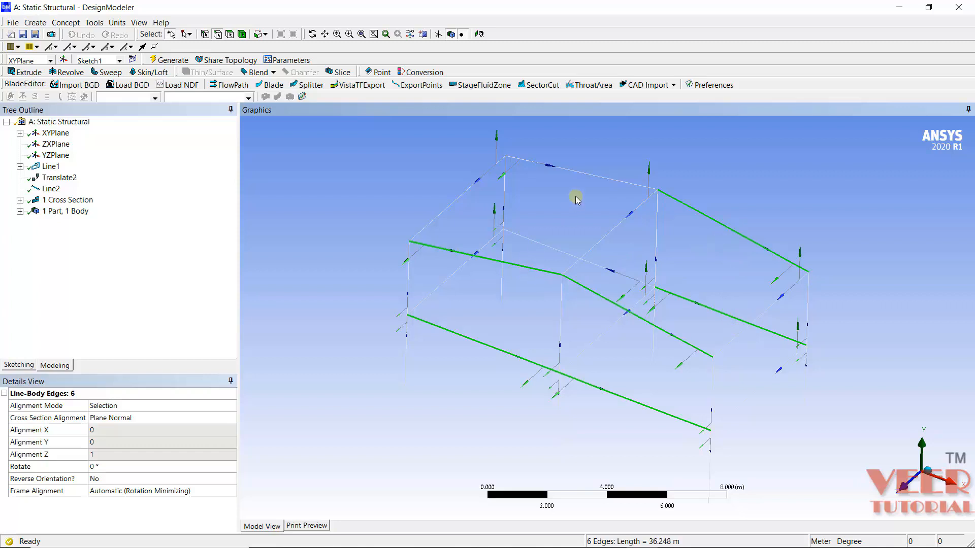
{"action": "left_click", "coordinate": [587, 181], "text": "ctrl"}
{"action": "left_click", "coordinate": [553, 249], "text": "ctrl"}
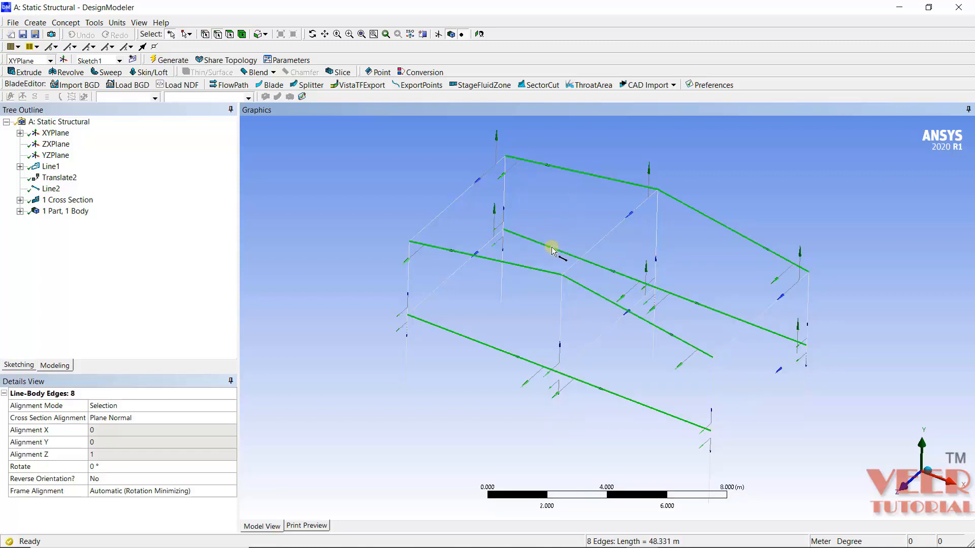
{"action": "left_click", "coordinate": [123, 470]}
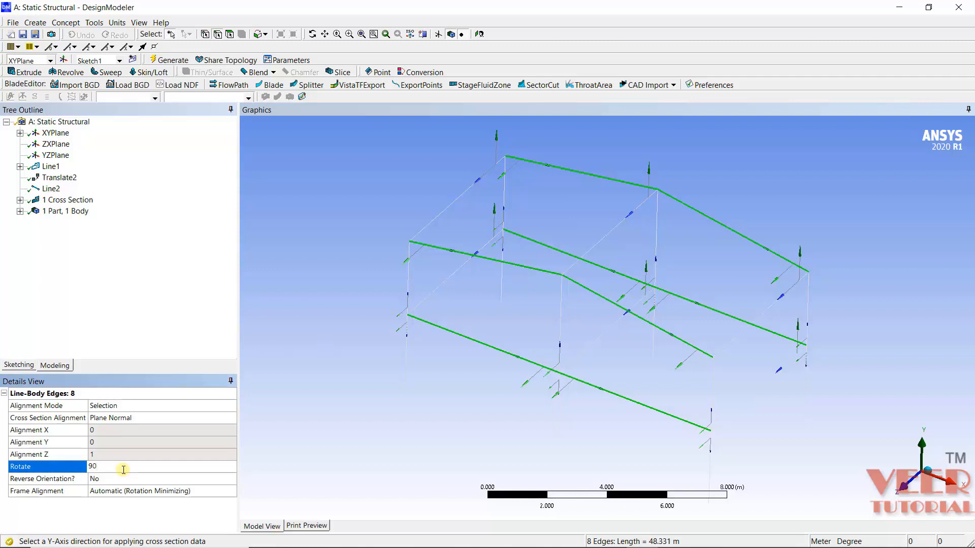
{"action": "key", "text": "Return"}
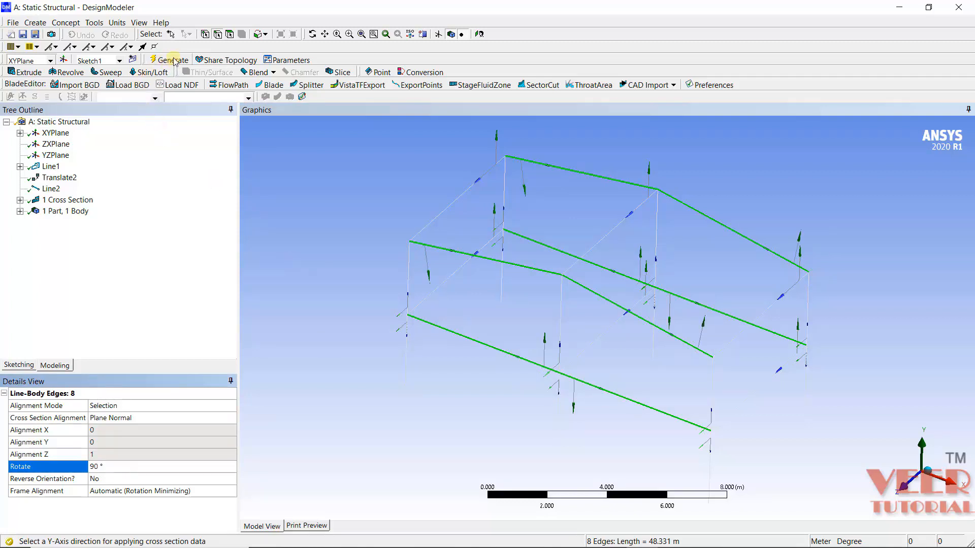
{"action": "left_click", "coordinate": [304, 201]}
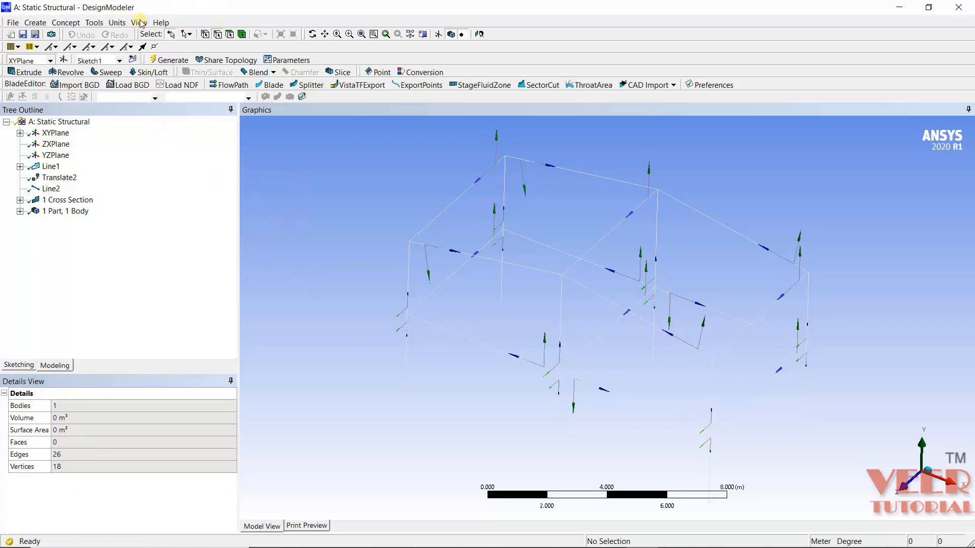
Show the cross section solids and examine the I-beam orientation on the rotated beams, columns and joints.
{"action": "left_click", "coordinate": [139, 23]}
{"action": "left_click", "coordinate": [175, 133]}
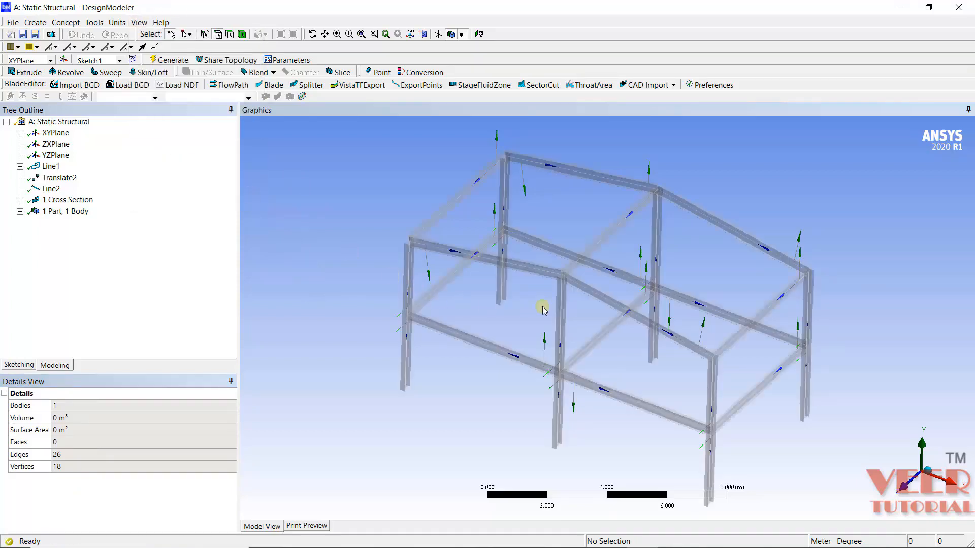
{"action": "middle_click_drag", "start_coordinate": [613, 274], "coordinate": [496, 311]}
{"action": "scroll", "coordinate": [495, 312], "scroll_direction": "up", "scroll_amount": 3}
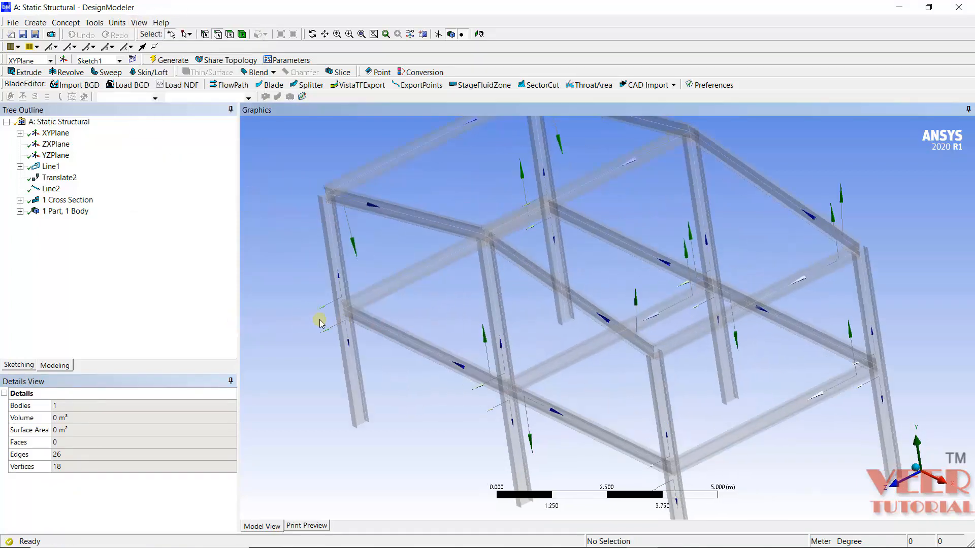
{"action": "scroll", "coordinate": [320, 323], "scroll_direction": "up", "scroll_amount": 2}
{"action": "middle_click_drag", "start_coordinate": [563, 347], "coordinate": [596, 364]}
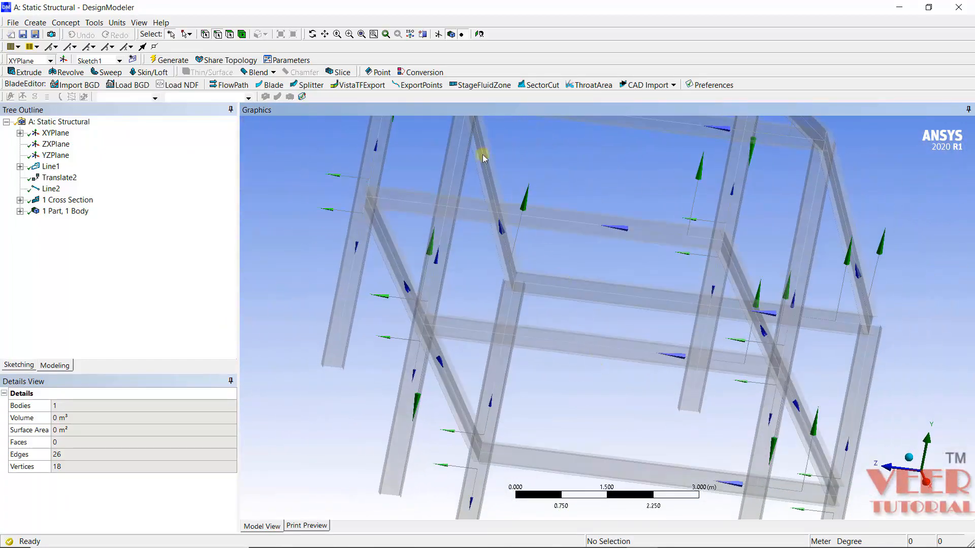
{"action": "scroll", "coordinate": [299, 159], "scroll_direction": "up", "scroll_amount": 3}
{"action": "middle_click_drag", "start_coordinate": [386, 239], "coordinate": [526, 246]}
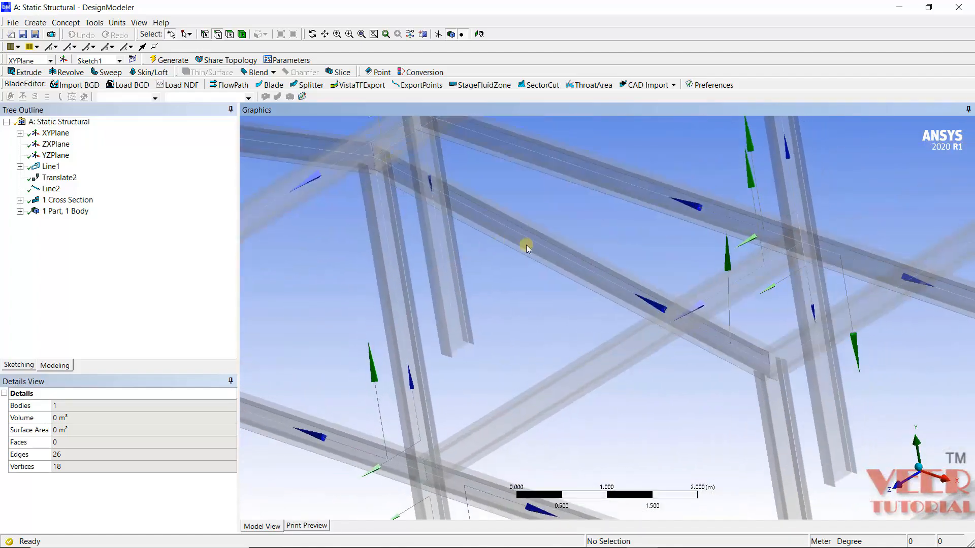
{"action": "scroll", "coordinate": [498, 219], "scroll_direction": "down", "scroll_amount": 6}
Close DesignModeler and update the Static Structural system's Model in Workbench.
{"action": "left_click", "coordinate": [13, 23]}
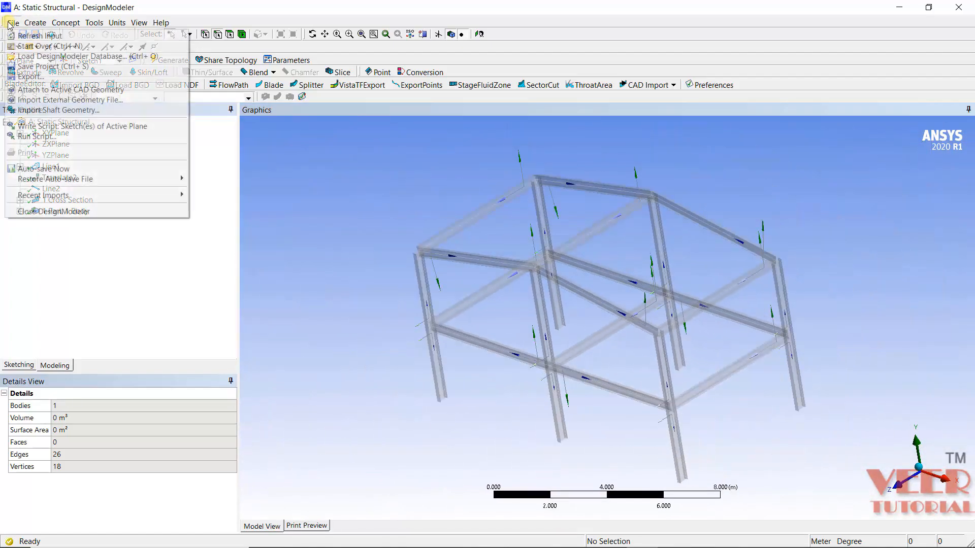
{"action": "left_click", "coordinate": [67, 211]}
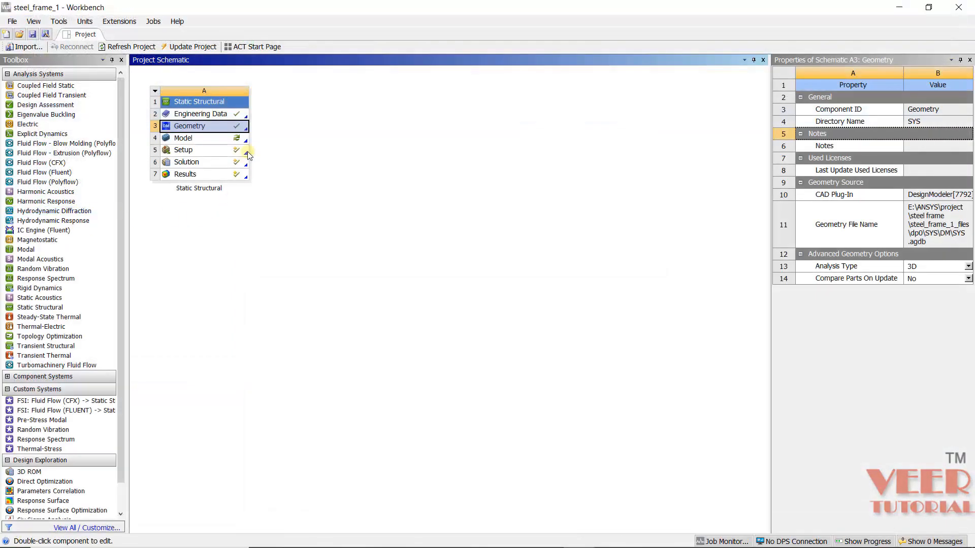
{"action": "left_click", "coordinate": [211, 145]}
{"action": "right_click", "coordinate": [211, 145]}
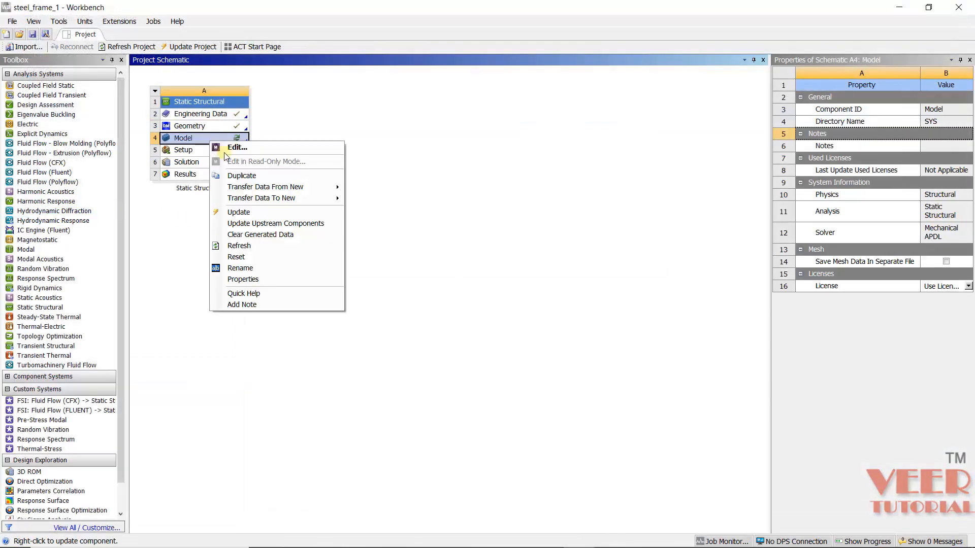
{"action": "left_click", "coordinate": [253, 212]}
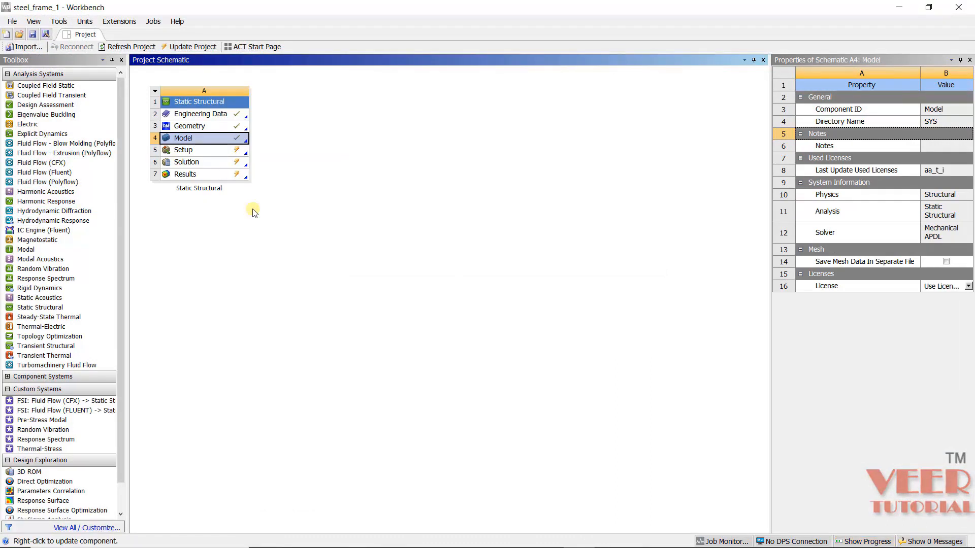
Open the Model in Mechanical for editing and inspect the frame's mesh.
{"action": "right_click", "coordinate": [192, 141]}
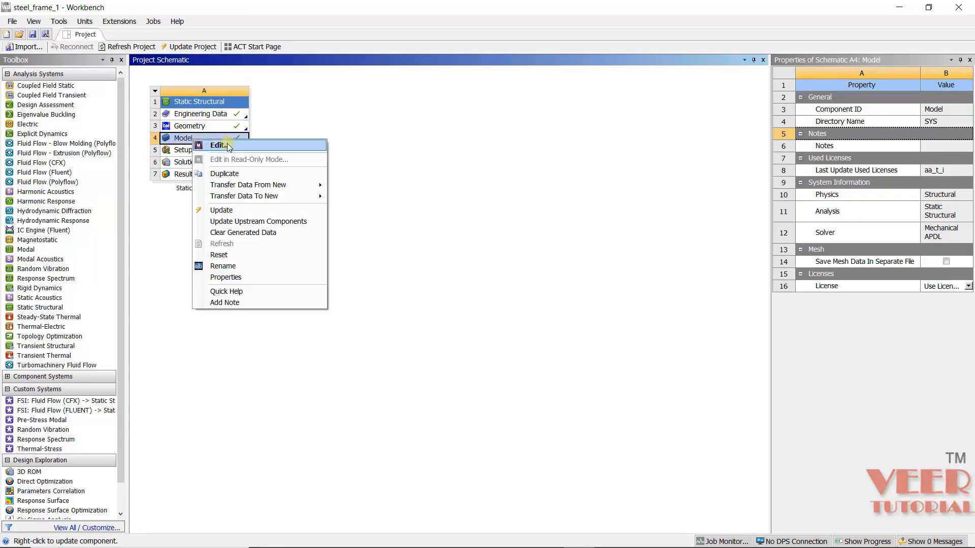
{"action": "left_click", "coordinate": [223, 146]}
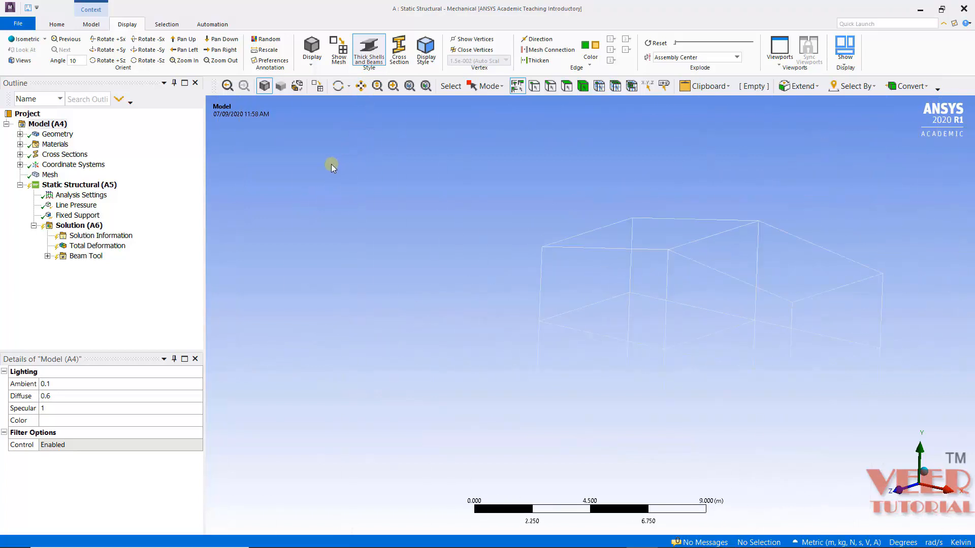
{"action": "left_click", "coordinate": [49, 175]}
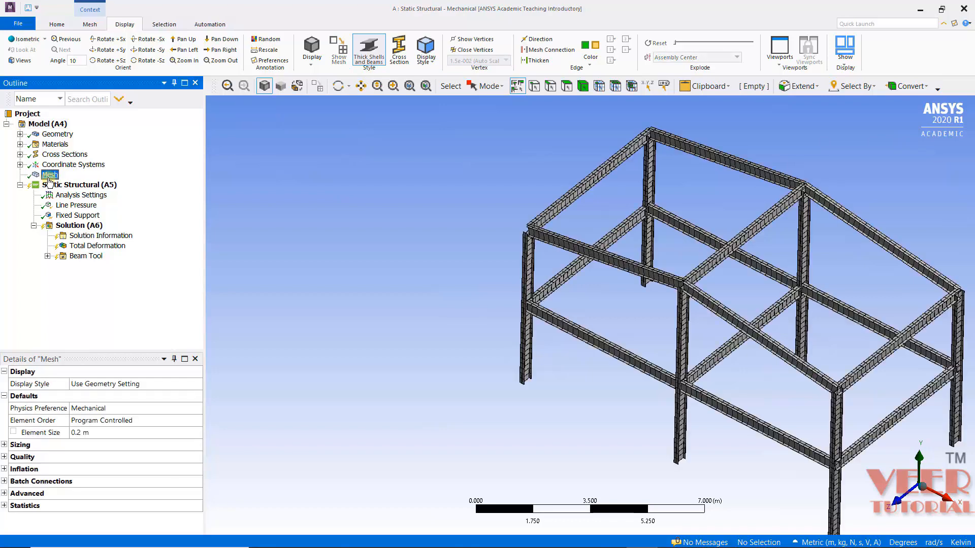
{"action": "middle_click_drag", "start_coordinate": [617, 301], "coordinate": [586, 292]}
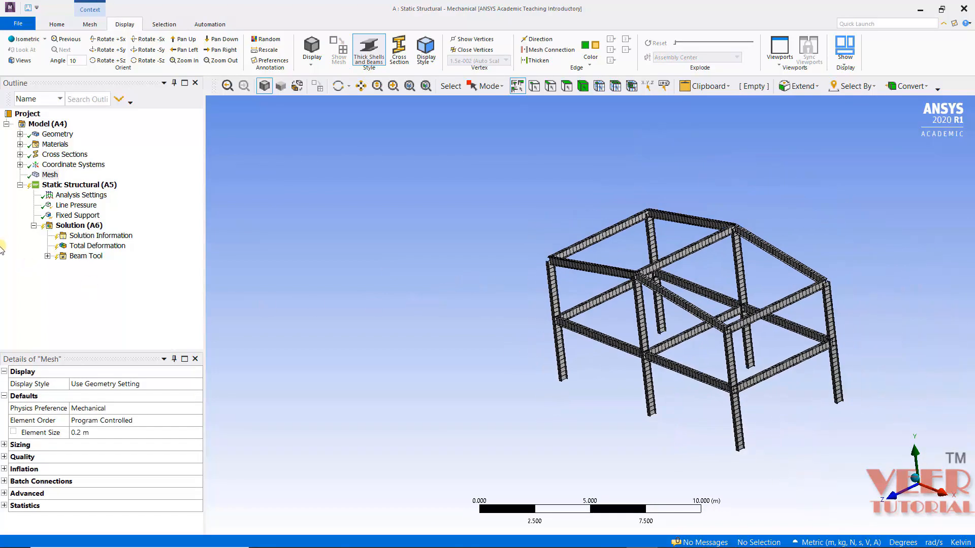
Review the Line Pressure, Fixed Support, Total Deformation and Beam Tool definitions.
{"action": "left_click", "coordinate": [76, 206]}
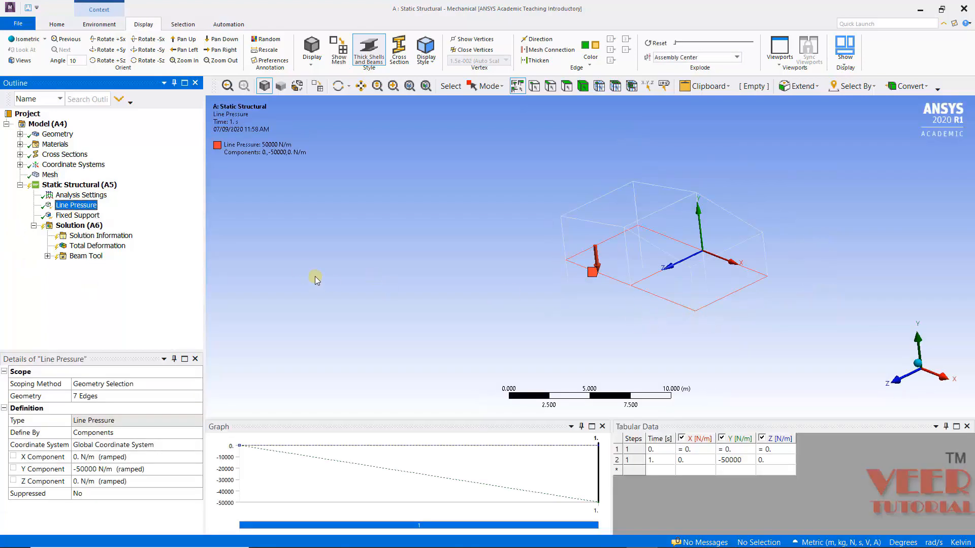
{"action": "left_click", "coordinate": [73, 215]}
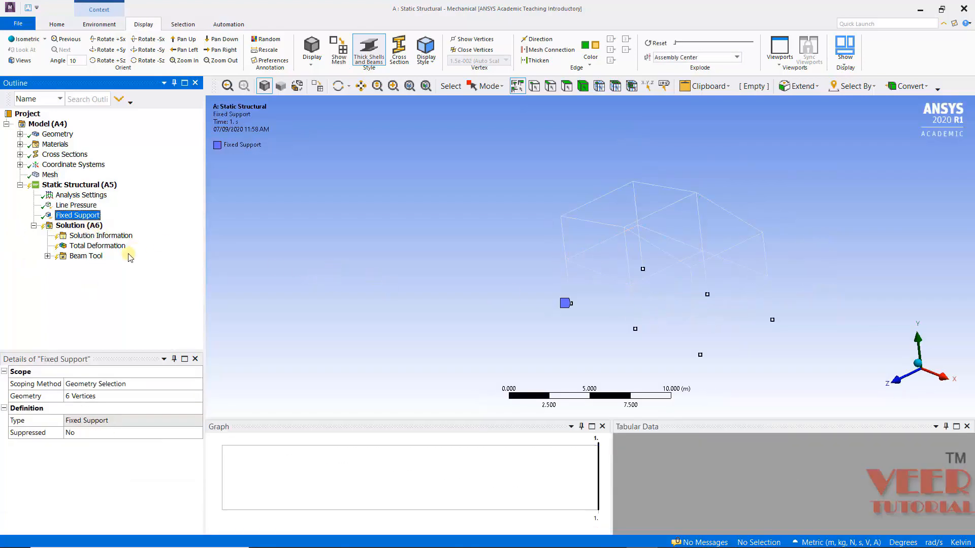
{"action": "left_click", "coordinate": [93, 247]}
{"action": "left_click", "coordinate": [89, 256]}
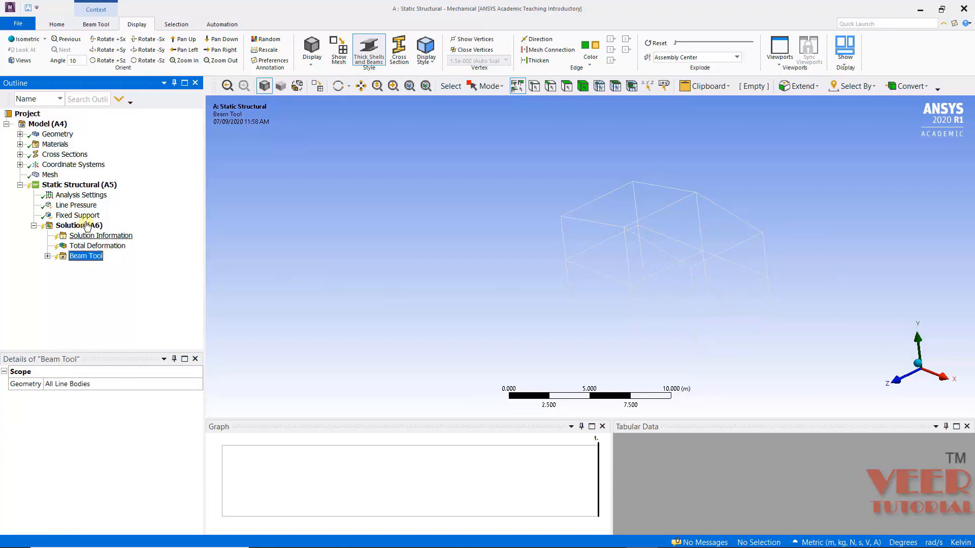
Add a Force Reaction probe to the solution, using the Fixed Support as its boundary condition.
{"action": "left_click", "coordinate": [85, 225]}
{"action": "right_click", "coordinate": [85, 226]}
{"action": "mouse_move", "coordinate": [144, 232]}
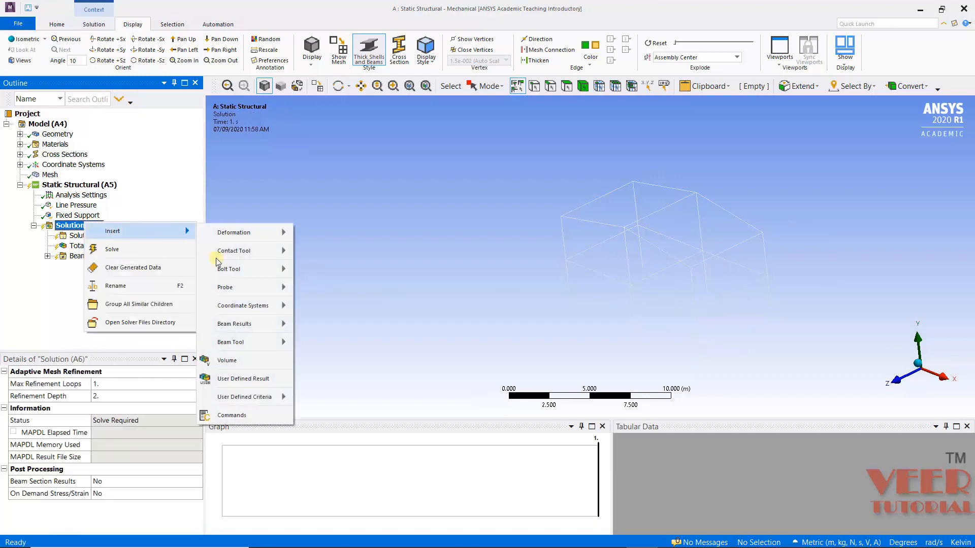
{"action": "mouse_move", "coordinate": [239, 293]}
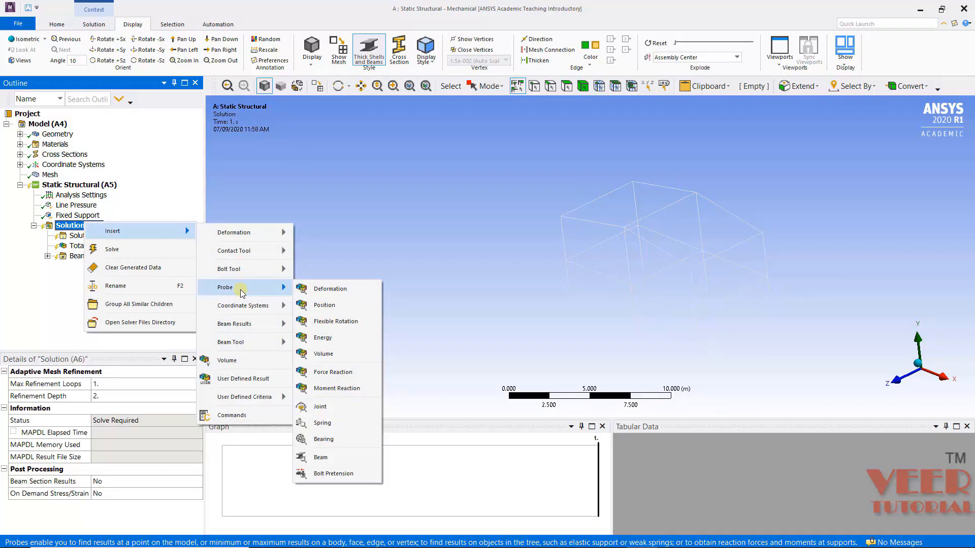
{"action": "left_click", "coordinate": [333, 372]}
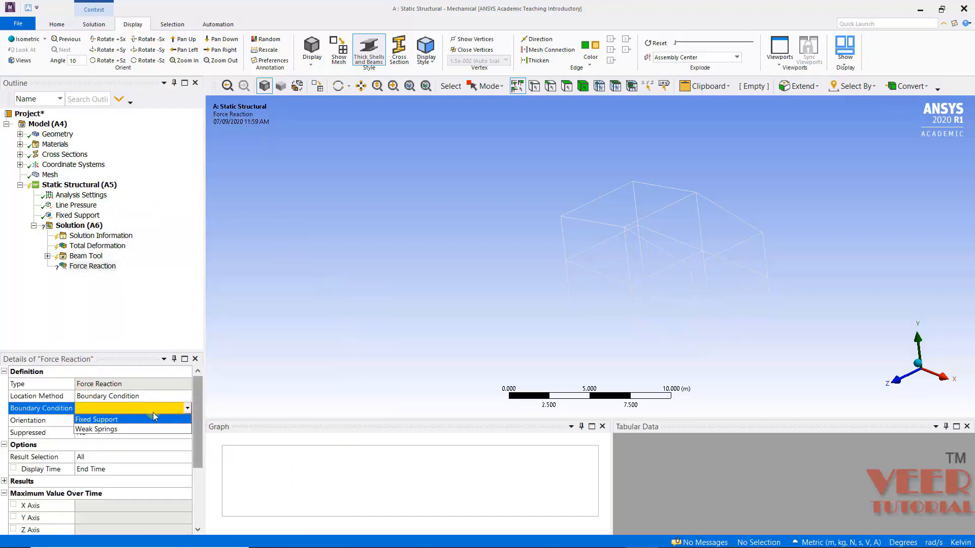
{"action": "left_click", "coordinate": [93, 419]}
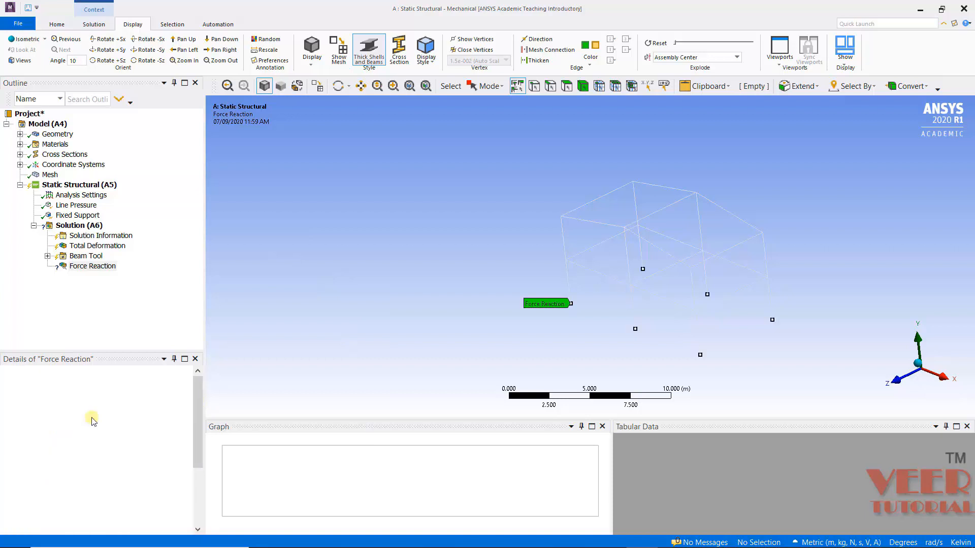
Clear the solution's generated data, including restart points, and solve the static structural analysis.
{"action": "left_click", "coordinate": [77, 229]}
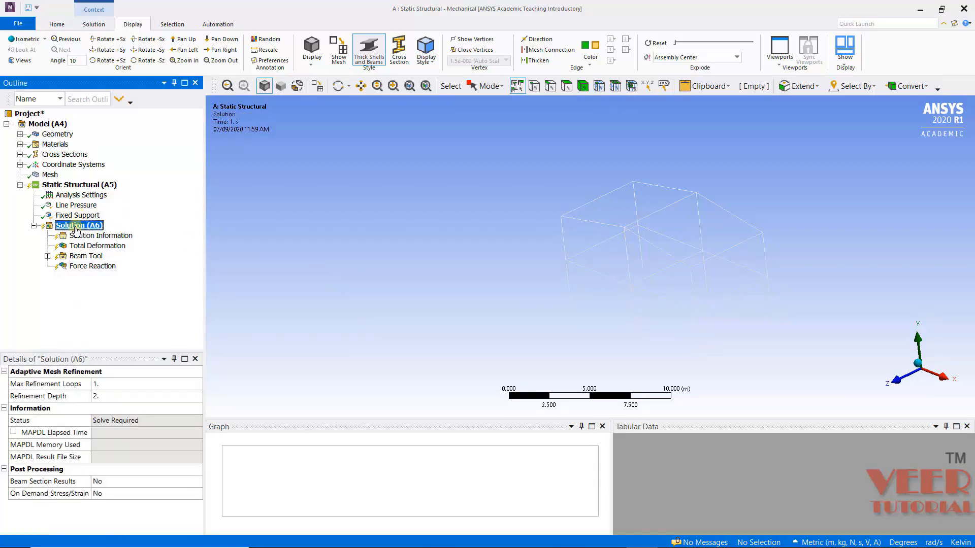
{"action": "right_click", "coordinate": [76, 230]}
{"action": "left_click", "coordinate": [125, 273]}
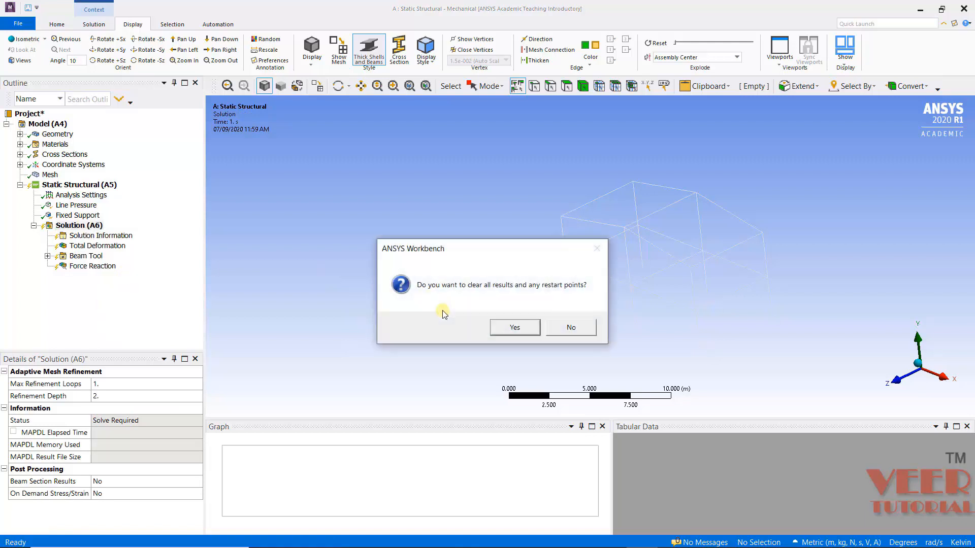
{"action": "left_click", "coordinate": [515, 328]}
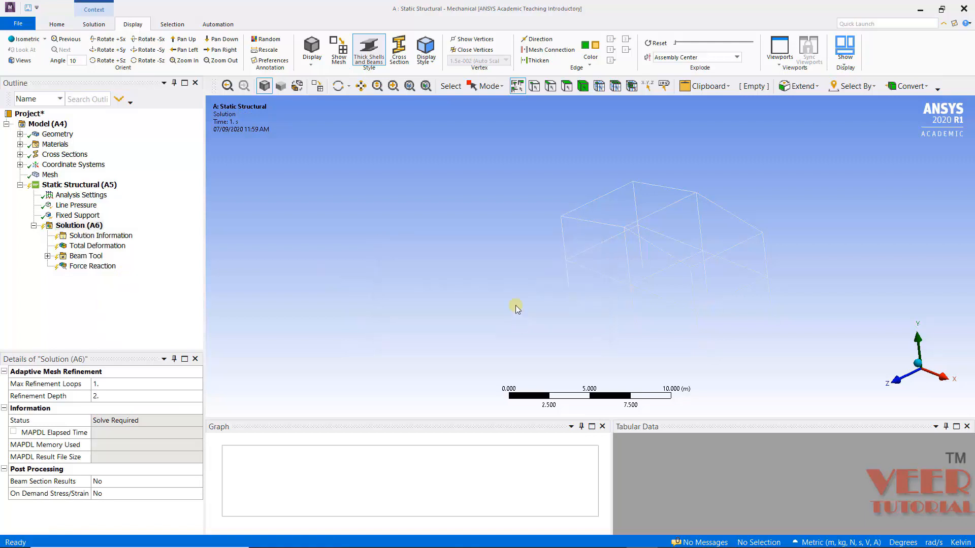
{"action": "left_click", "coordinate": [64, 226]}
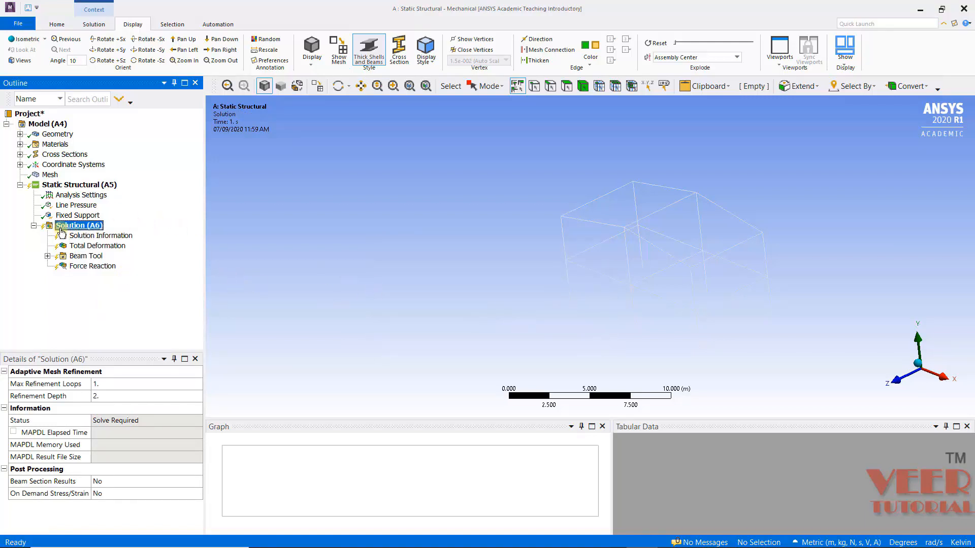
{"action": "right_click", "coordinate": [62, 228]}
{"action": "left_click", "coordinate": [89, 256]}
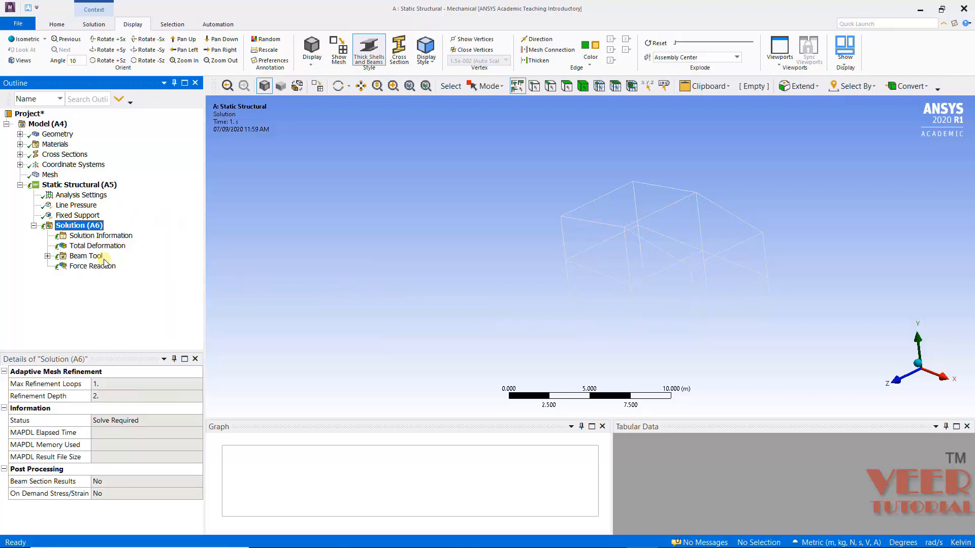
Display the Total Deformation result and examine the deformed frame from a different angle.
{"action": "left_click", "coordinate": [112, 248]}
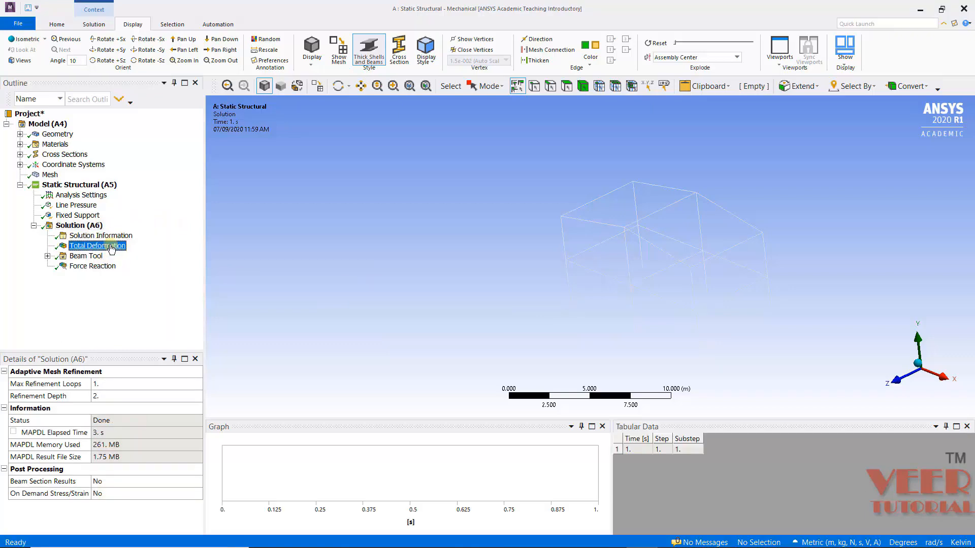
{"action": "left_click_drag", "start_coordinate": [446, 253], "coordinate": [640, 304]}
{"action": "scroll", "coordinate": [616, 310], "scroll_direction": "up", "scroll_amount": 5}
{"action": "scroll", "coordinate": [616, 309], "scroll_direction": "down", "scroll_amount": 5}
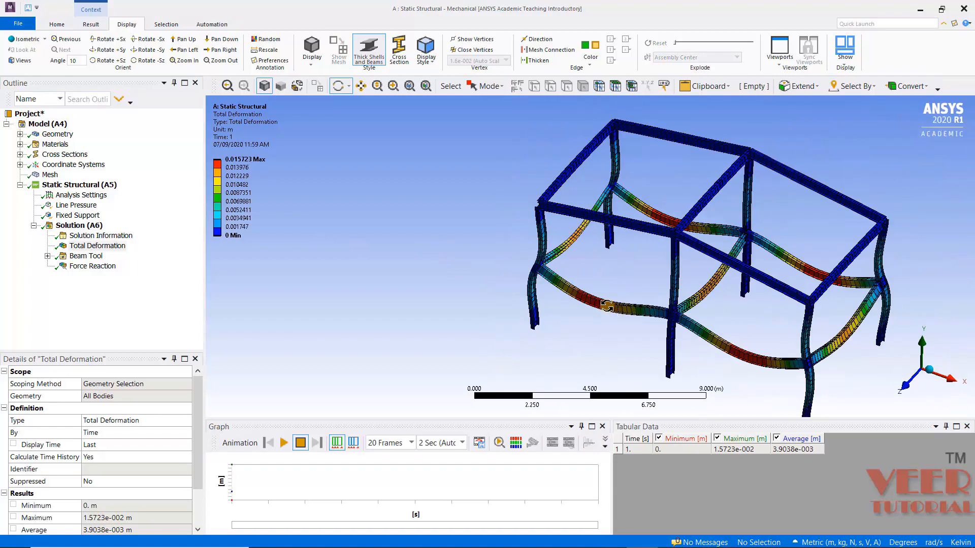
Animate the Total Deformation result and examine the frame's deflection from another angle.
{"action": "scroll", "coordinate": [612, 307], "scroll_direction": "up", "scroll_amount": 5}
{"action": "left_click_drag", "start_coordinate": [555, 261], "coordinate": [572, 259]}
{"action": "scroll", "coordinate": [322, 203], "scroll_direction": "down", "scroll_amount": 5}
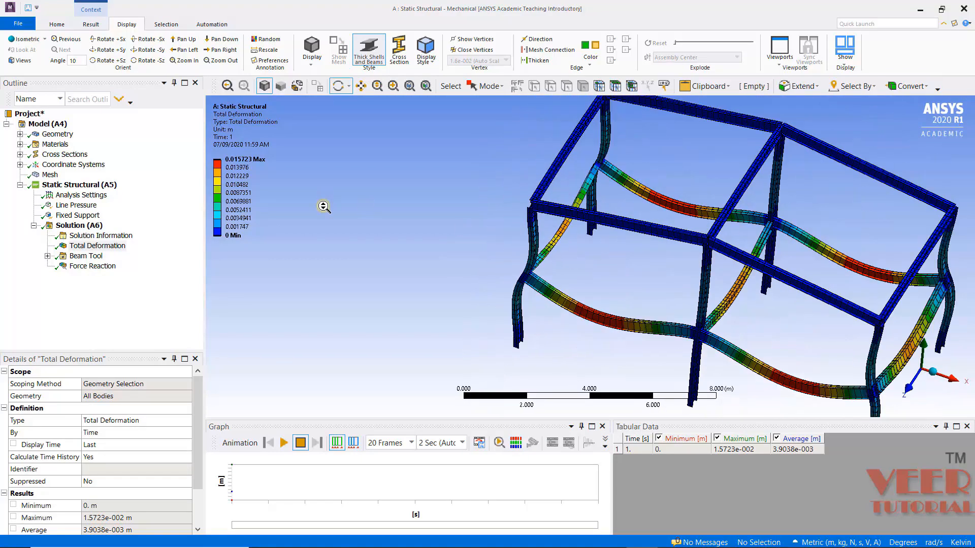
{"action": "left_click", "coordinate": [284, 443]}
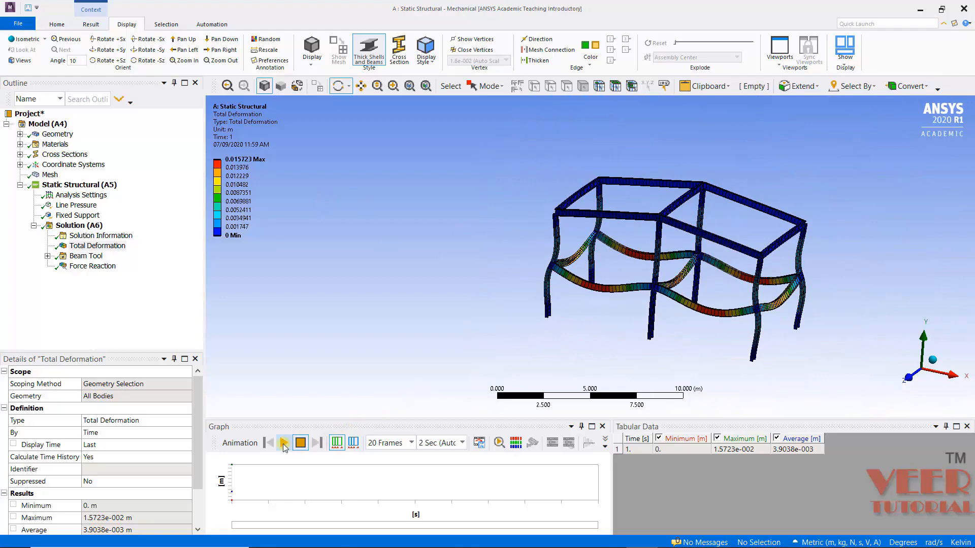
{"action": "left_click_drag", "start_coordinate": [804, 295], "coordinate": [921, 278]}
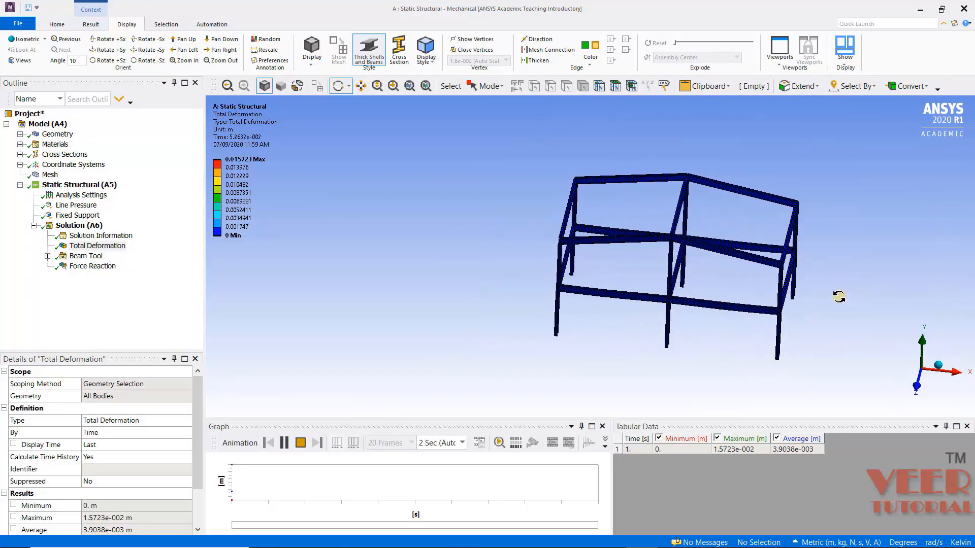
Display the Direct Stress result of the Beam Tool and examine its distribution across the frame.
{"action": "left_click", "coordinate": [47, 255]}
{"action": "left_click", "coordinate": [103, 267]}
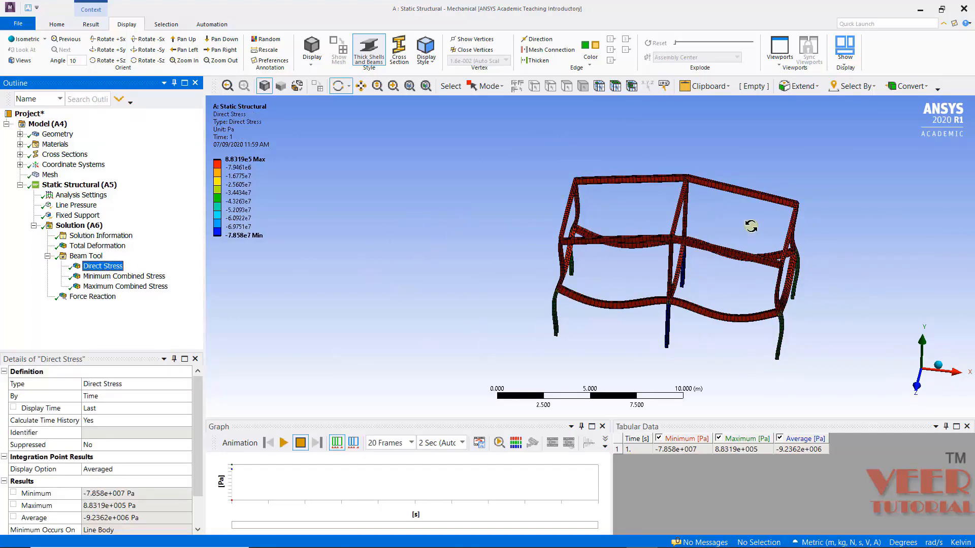
{"action": "left_click_drag", "start_coordinate": [666, 274], "coordinate": [702, 266]}
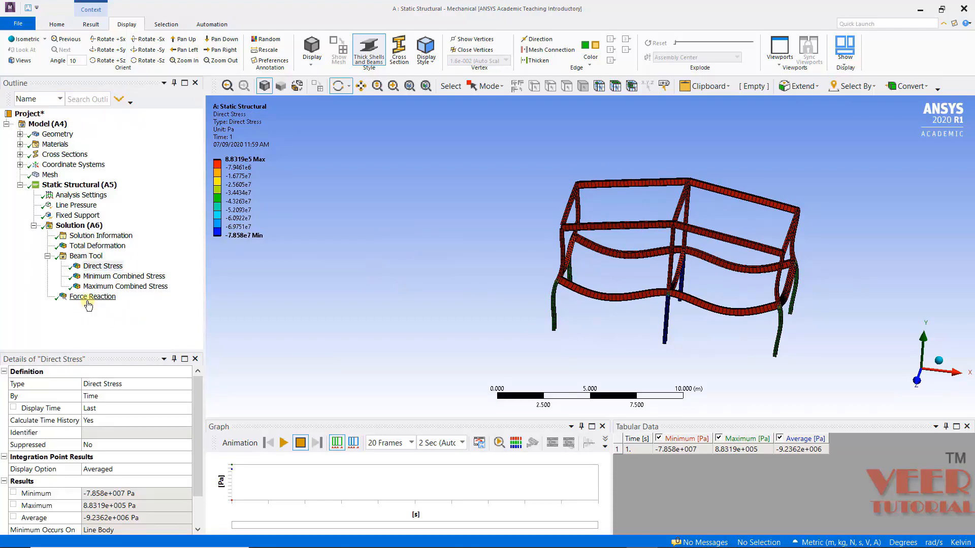
Show the Force Reaction result and examine its reaction arrows and the maximum Y-axis and Z-axis values over time.
{"action": "left_click", "coordinate": [90, 298]}
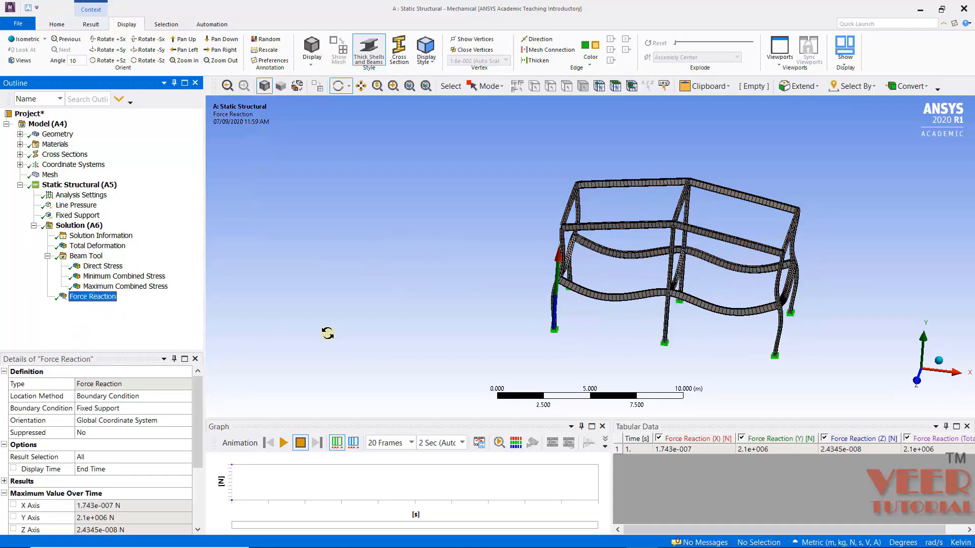
{"action": "left_click_drag", "start_coordinate": [450, 342], "coordinate": [495, 371]}
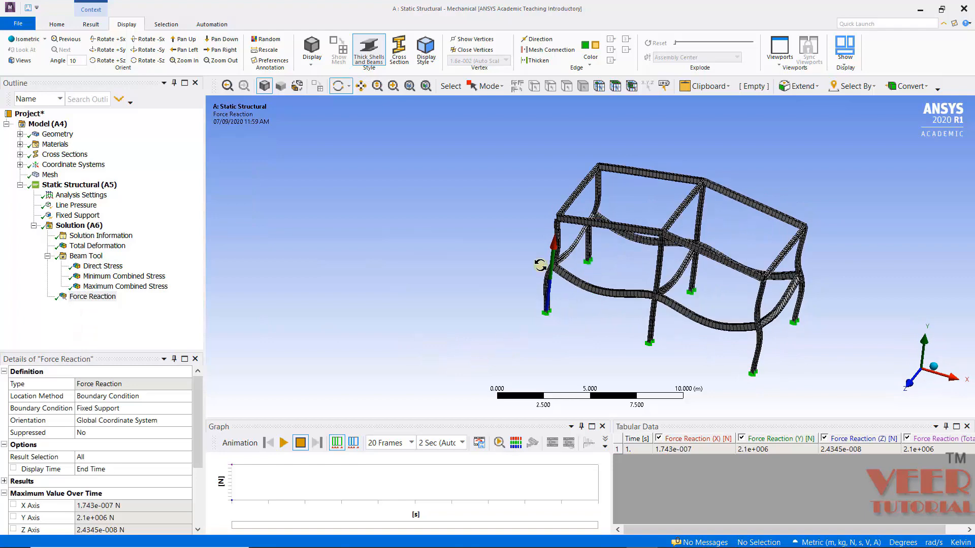
{"action": "left_click_drag", "start_coordinate": [579, 227], "coordinate": [557, 219]}
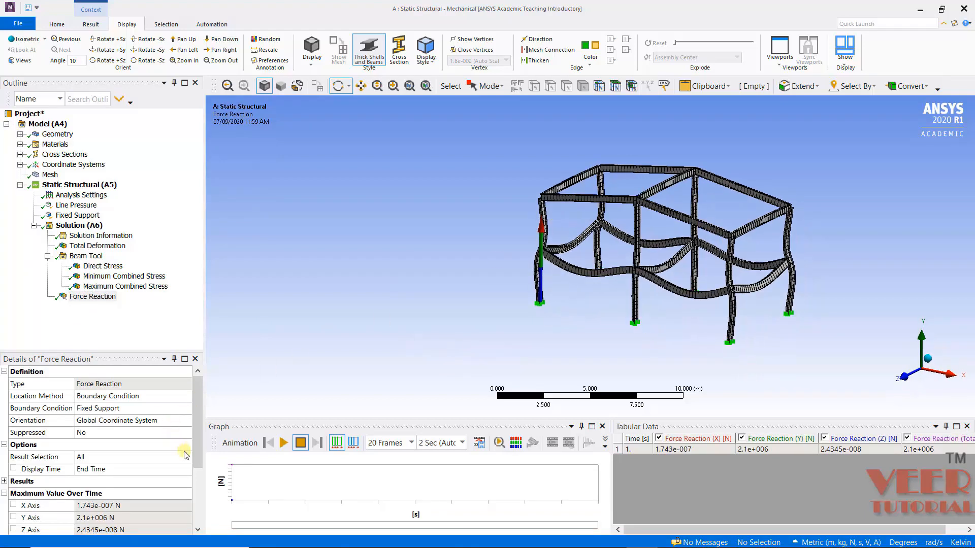
{"action": "scroll", "coordinate": [184, 455], "scroll_direction": "down", "scroll_amount": 3}
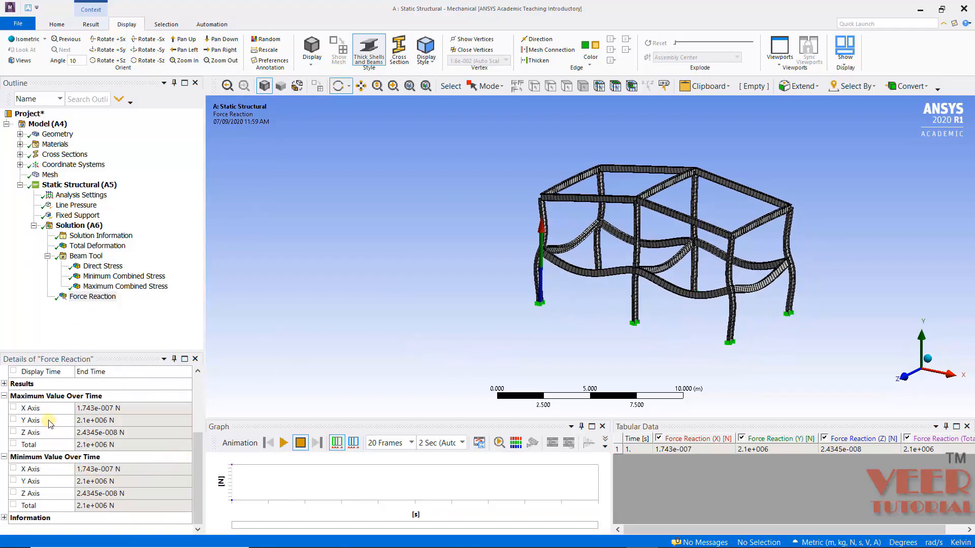
{"action": "left_click", "coordinate": [91, 422]}
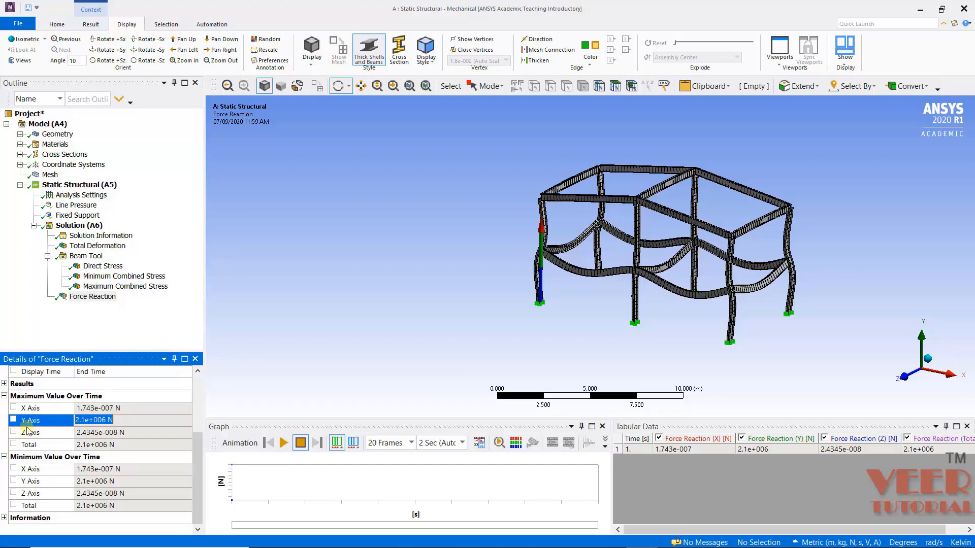
{"action": "left_click_drag", "start_coordinate": [291, 255], "coordinate": [207, 380]}
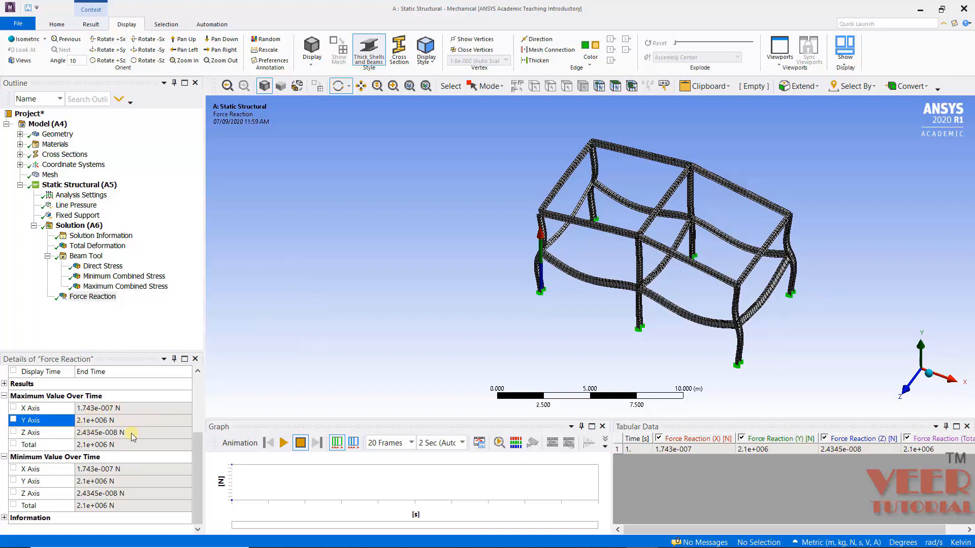
{"action": "left_click", "coordinate": [101, 432]}
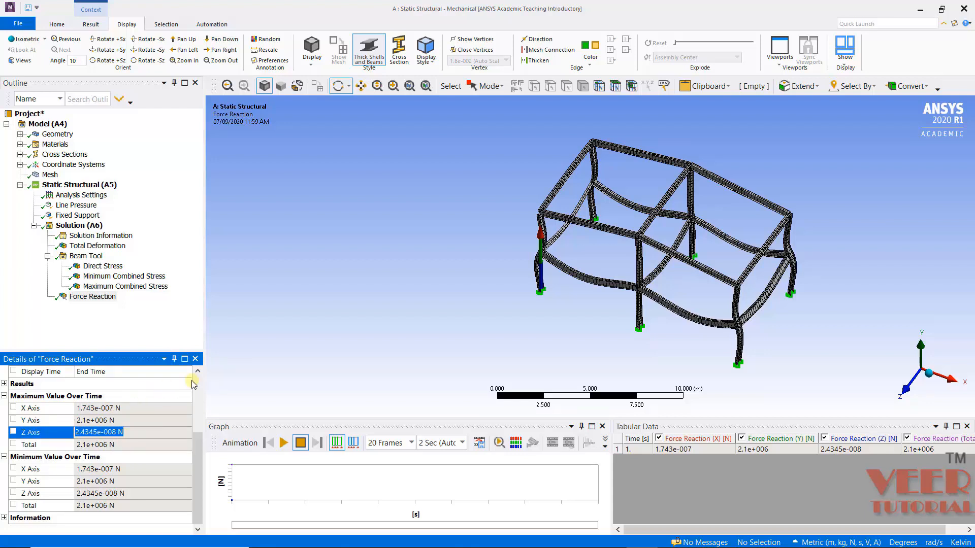
{"action": "left_click", "coordinate": [238, 348]}
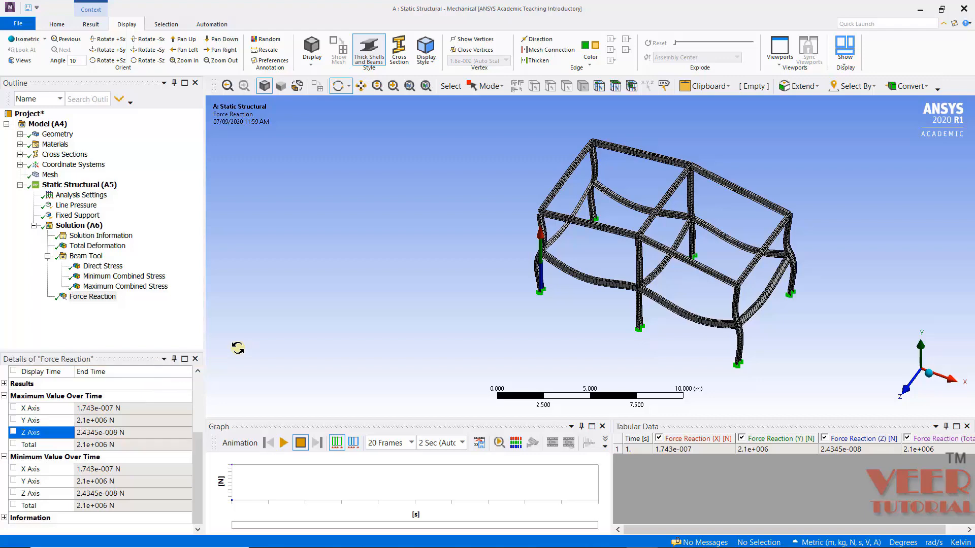